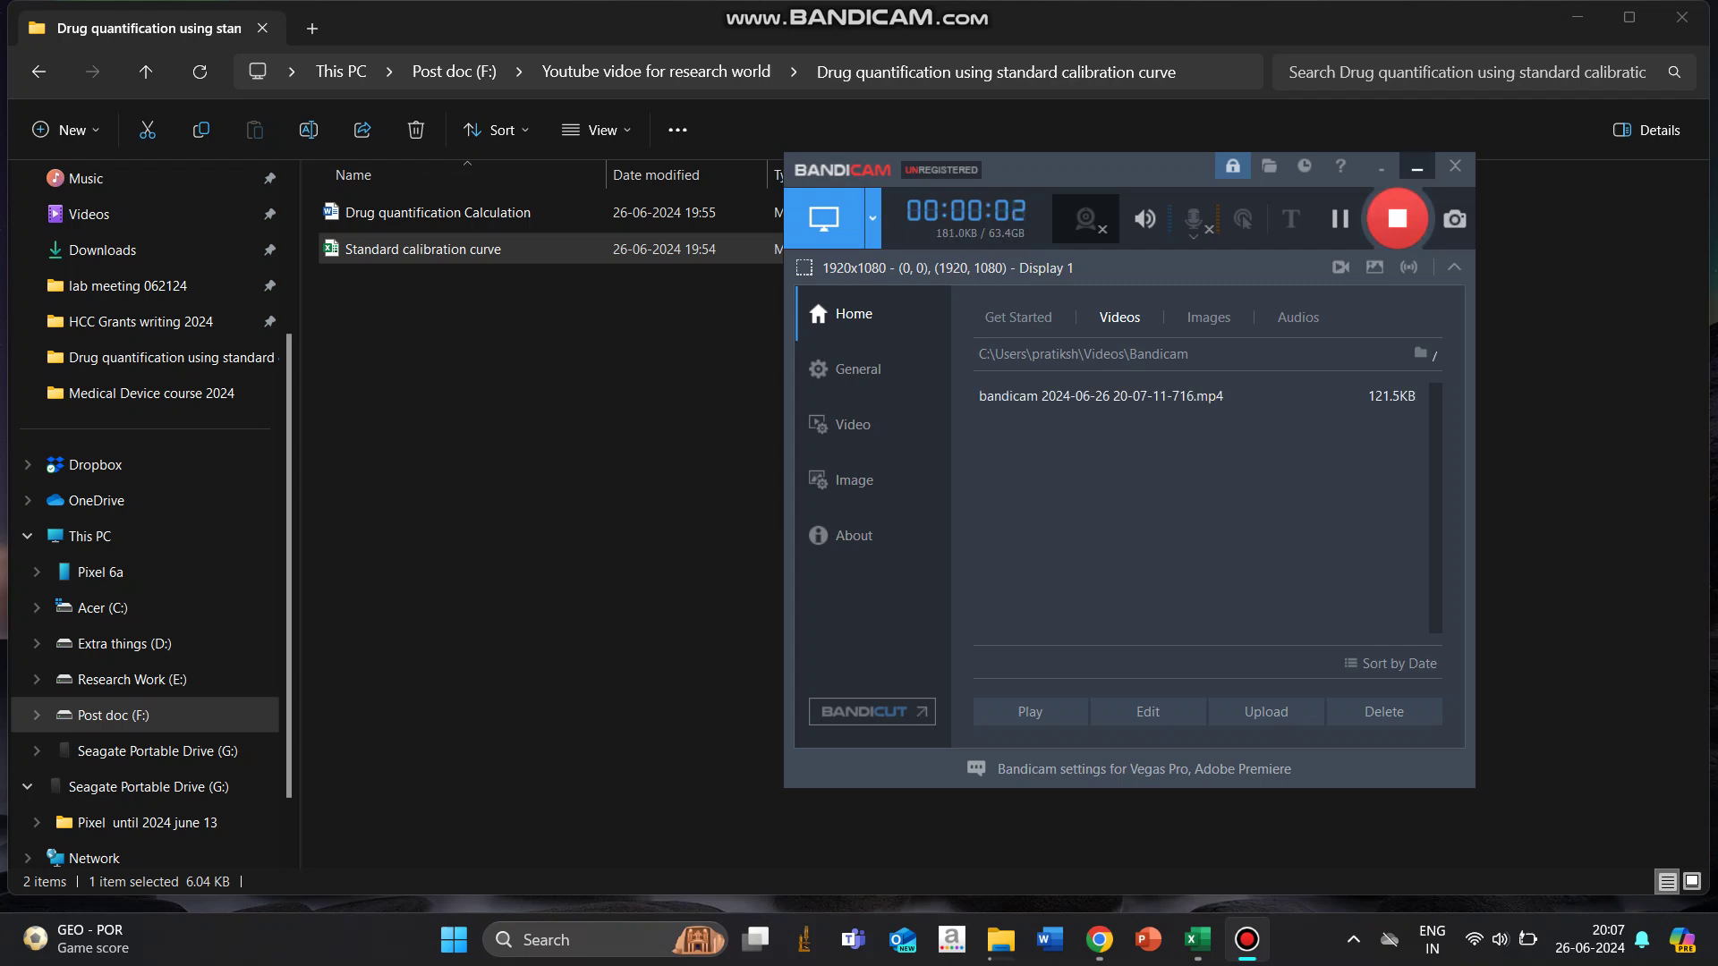
Open the Word document 'Drug quantification Calculation' from the calibration curve folder.
left_click(1418, 166)
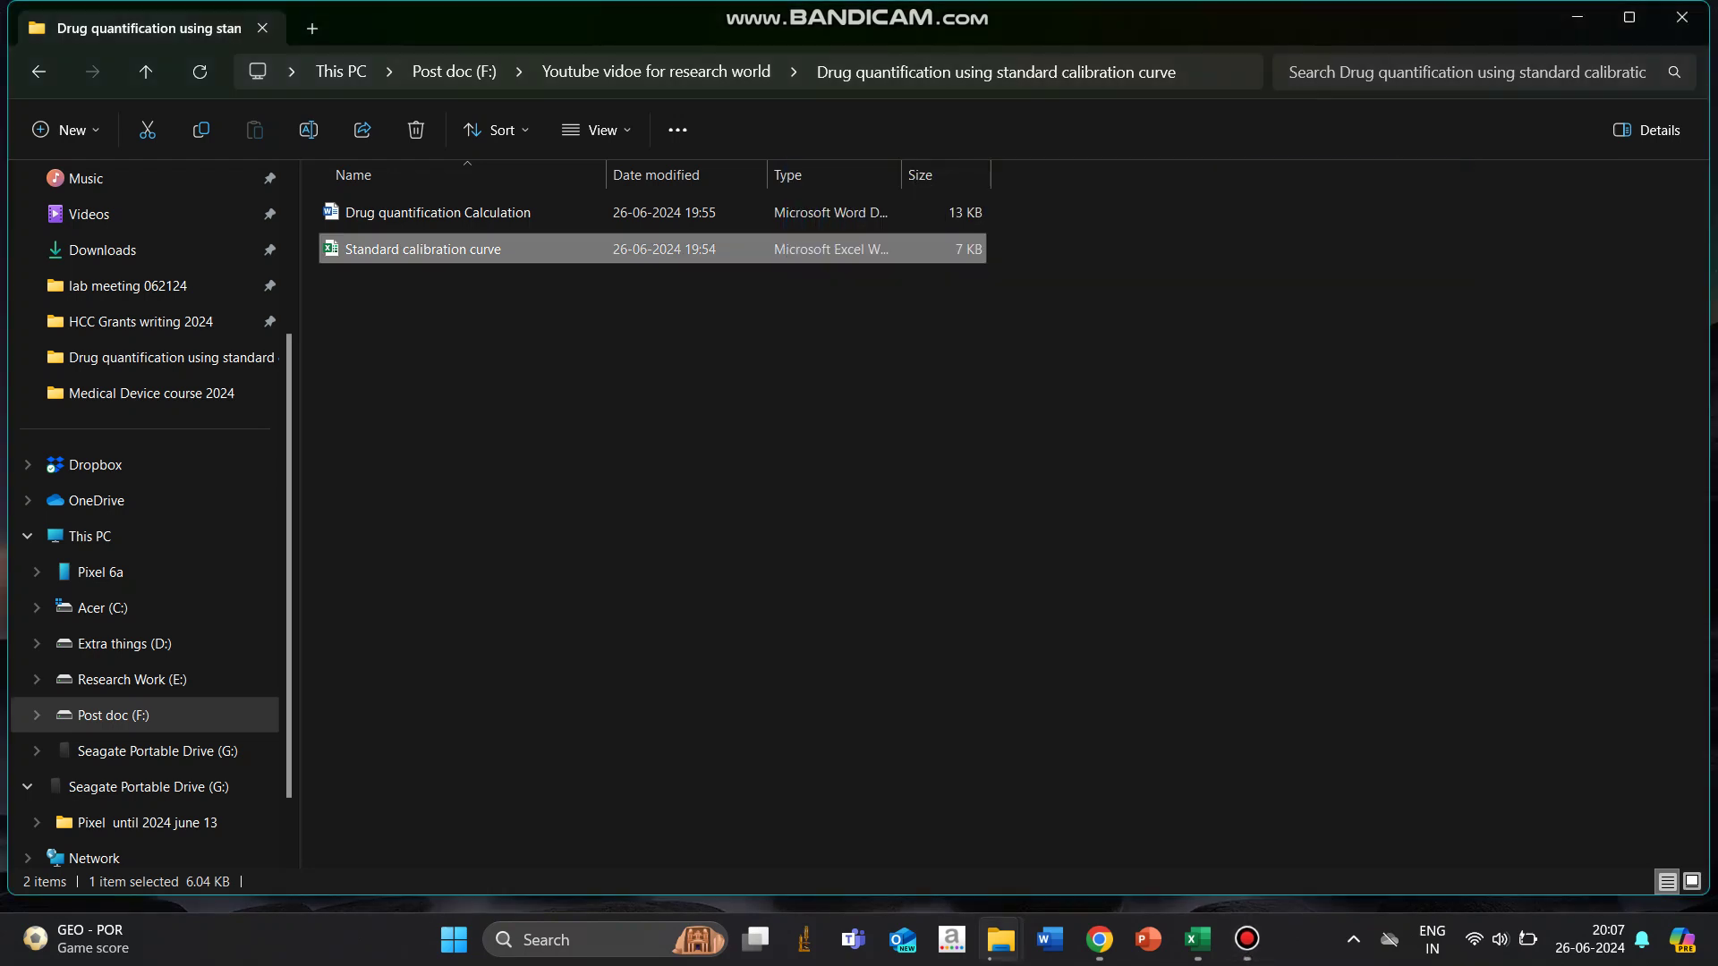
left_click(438, 212)
double_click(438, 213)
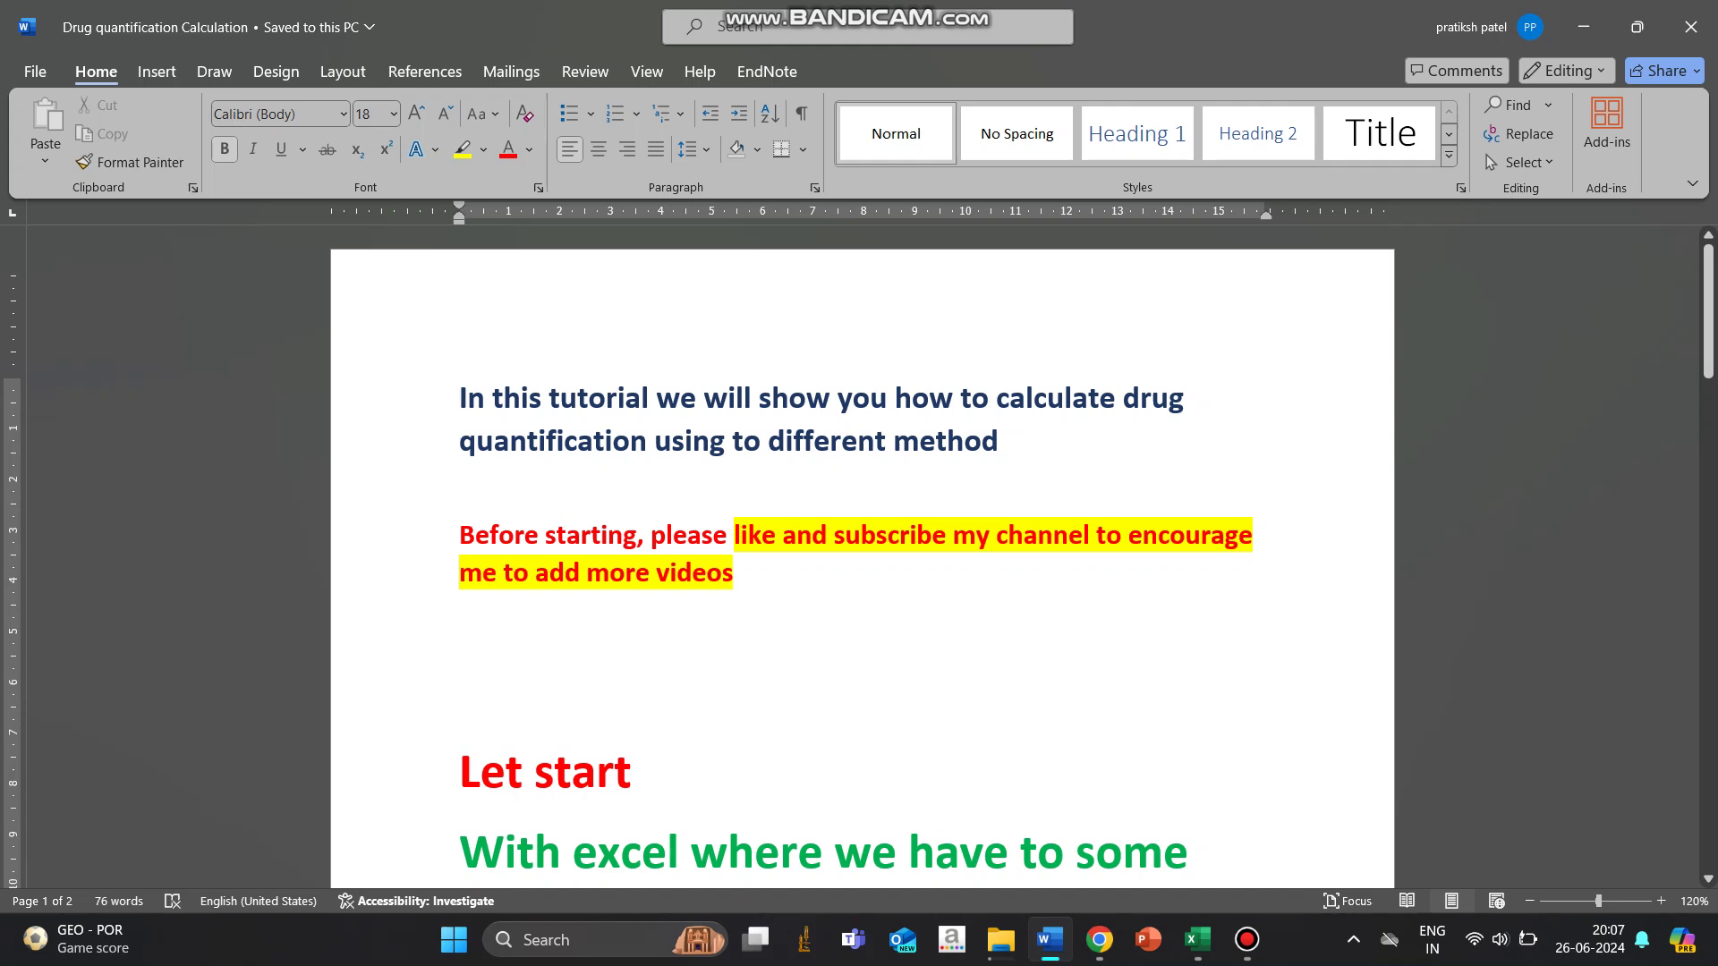
Correct 'to' to 'two' in the introduction line.
key("BackSpace")
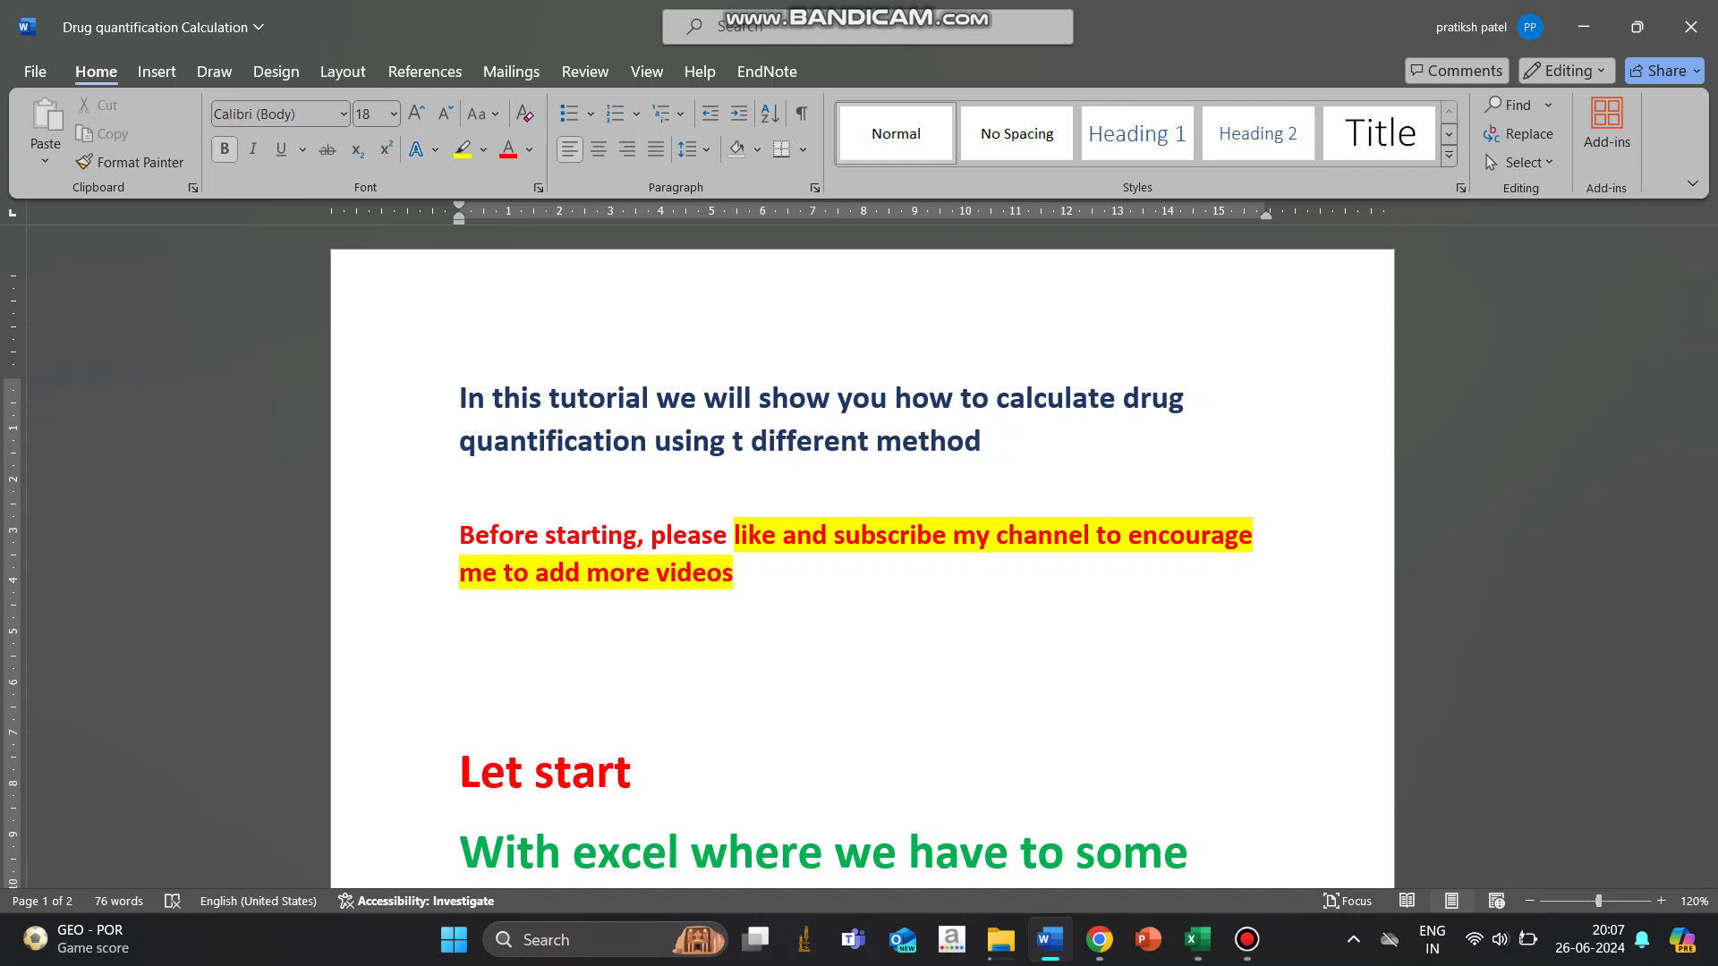
type("wo")
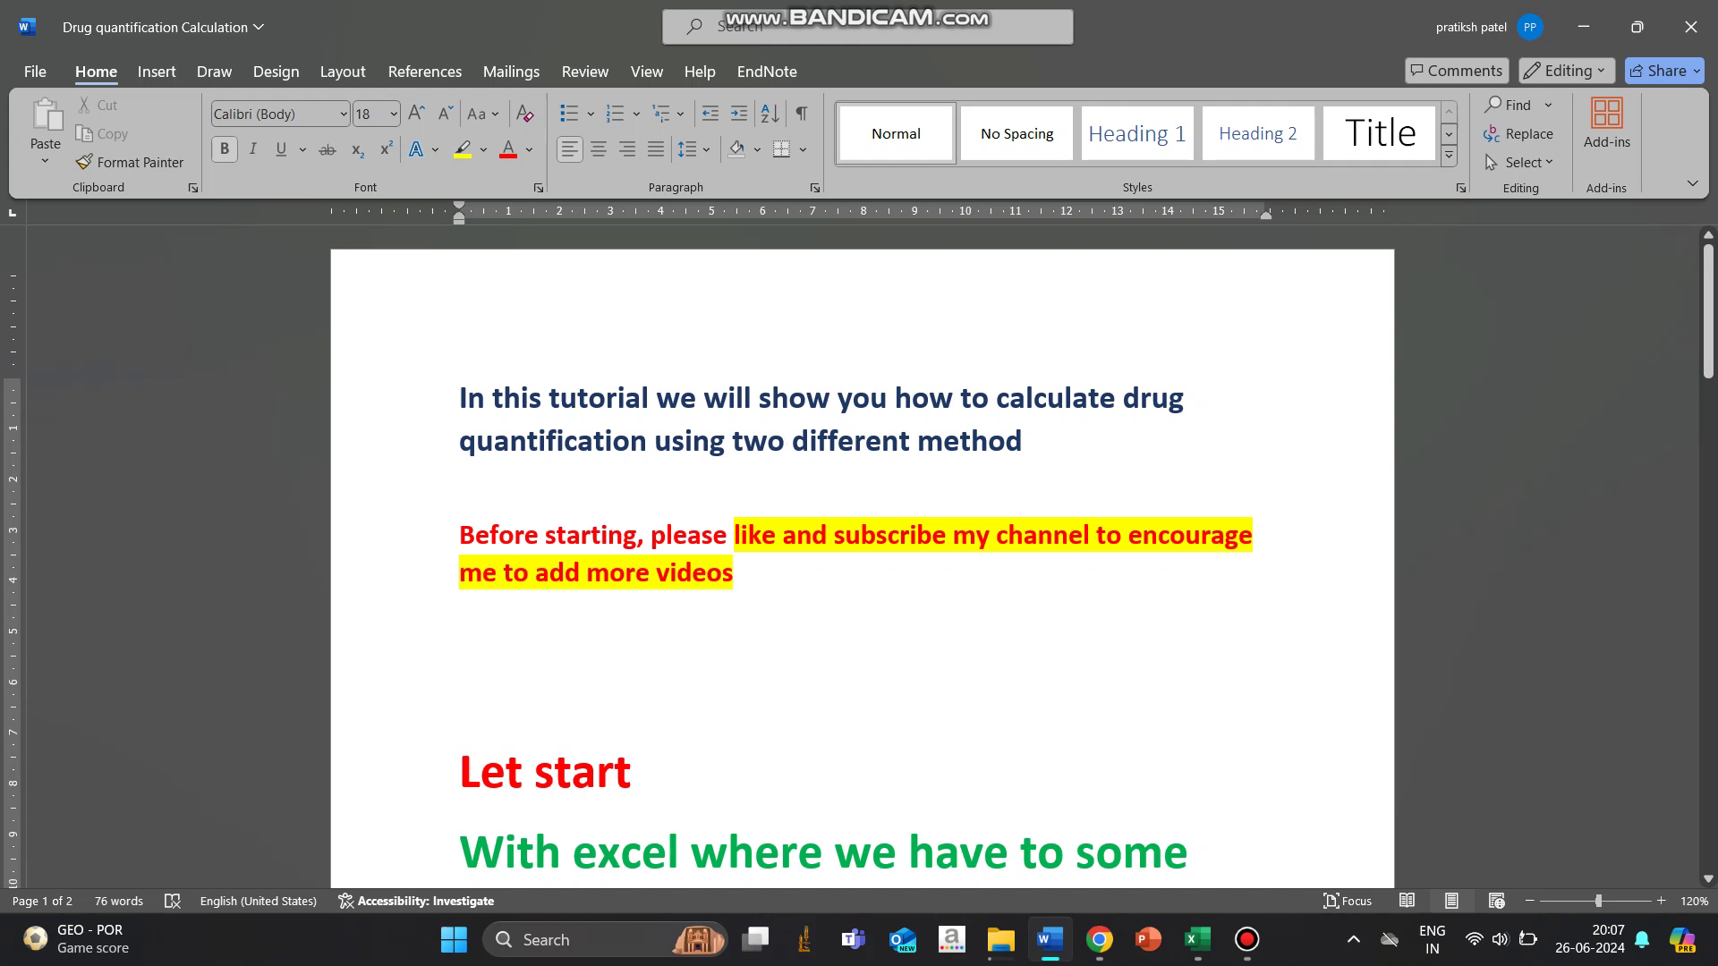
key("Down")
key("Down")
key("Down")
Scroll down the document, then bring up the Standard calibration curve workbook in Excel.
scroll(859, 554, "down", 2)
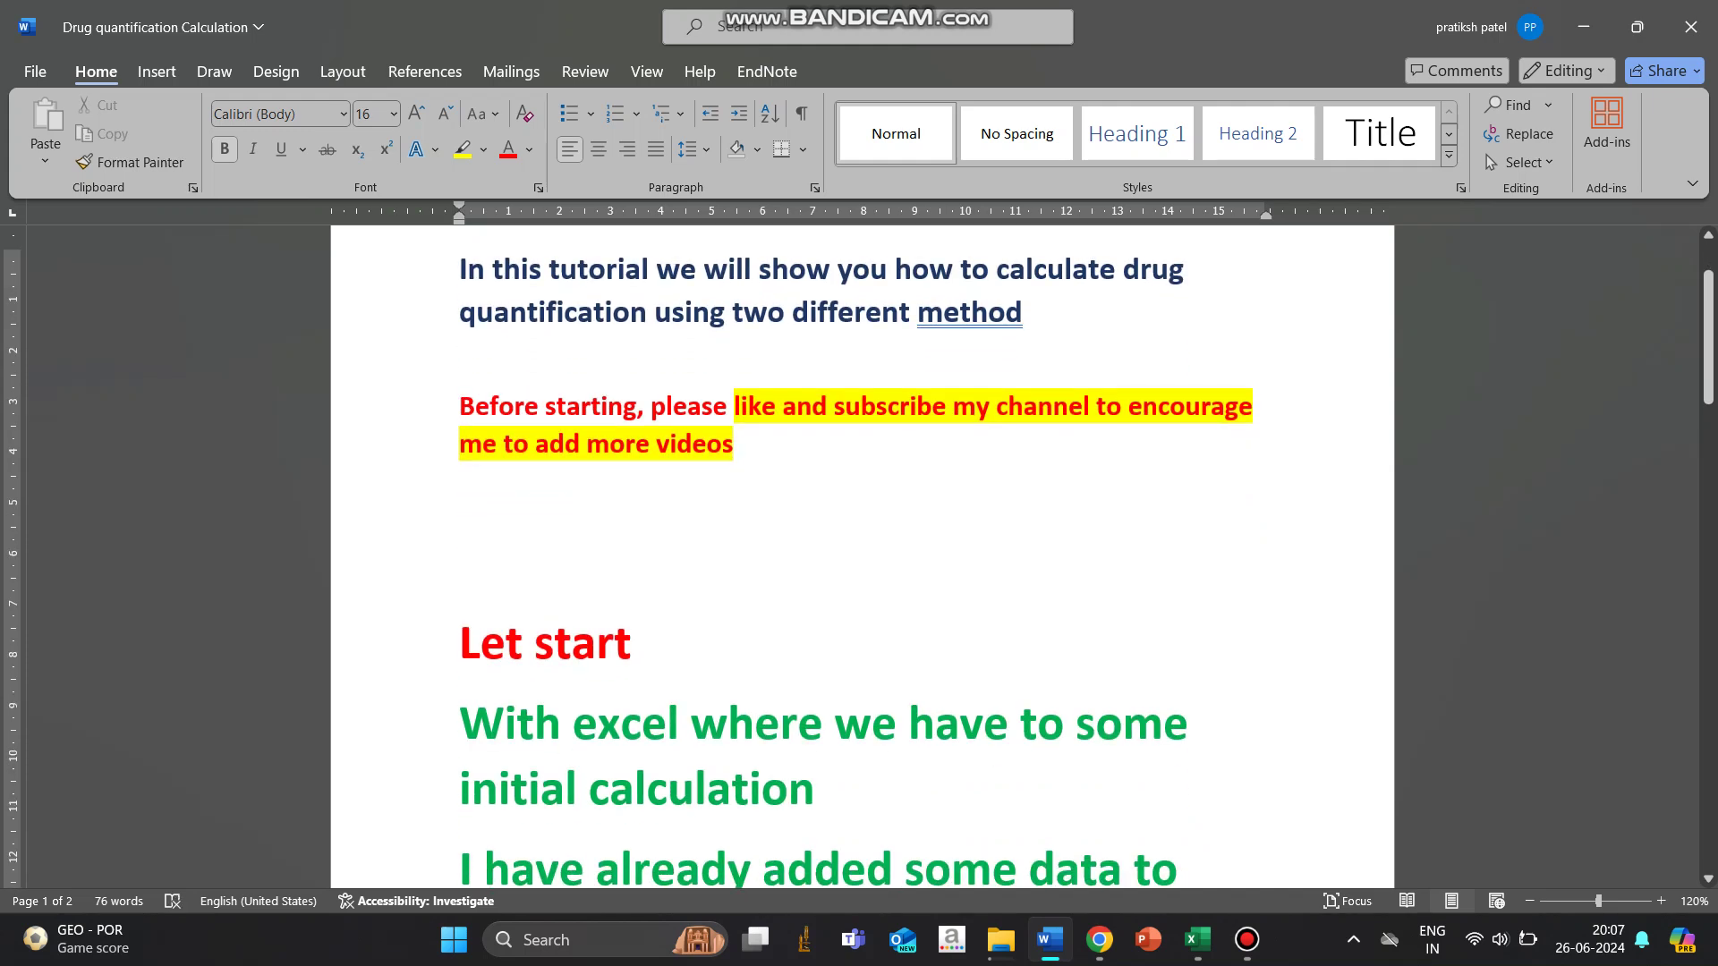
scroll(859, 555, "down", 2)
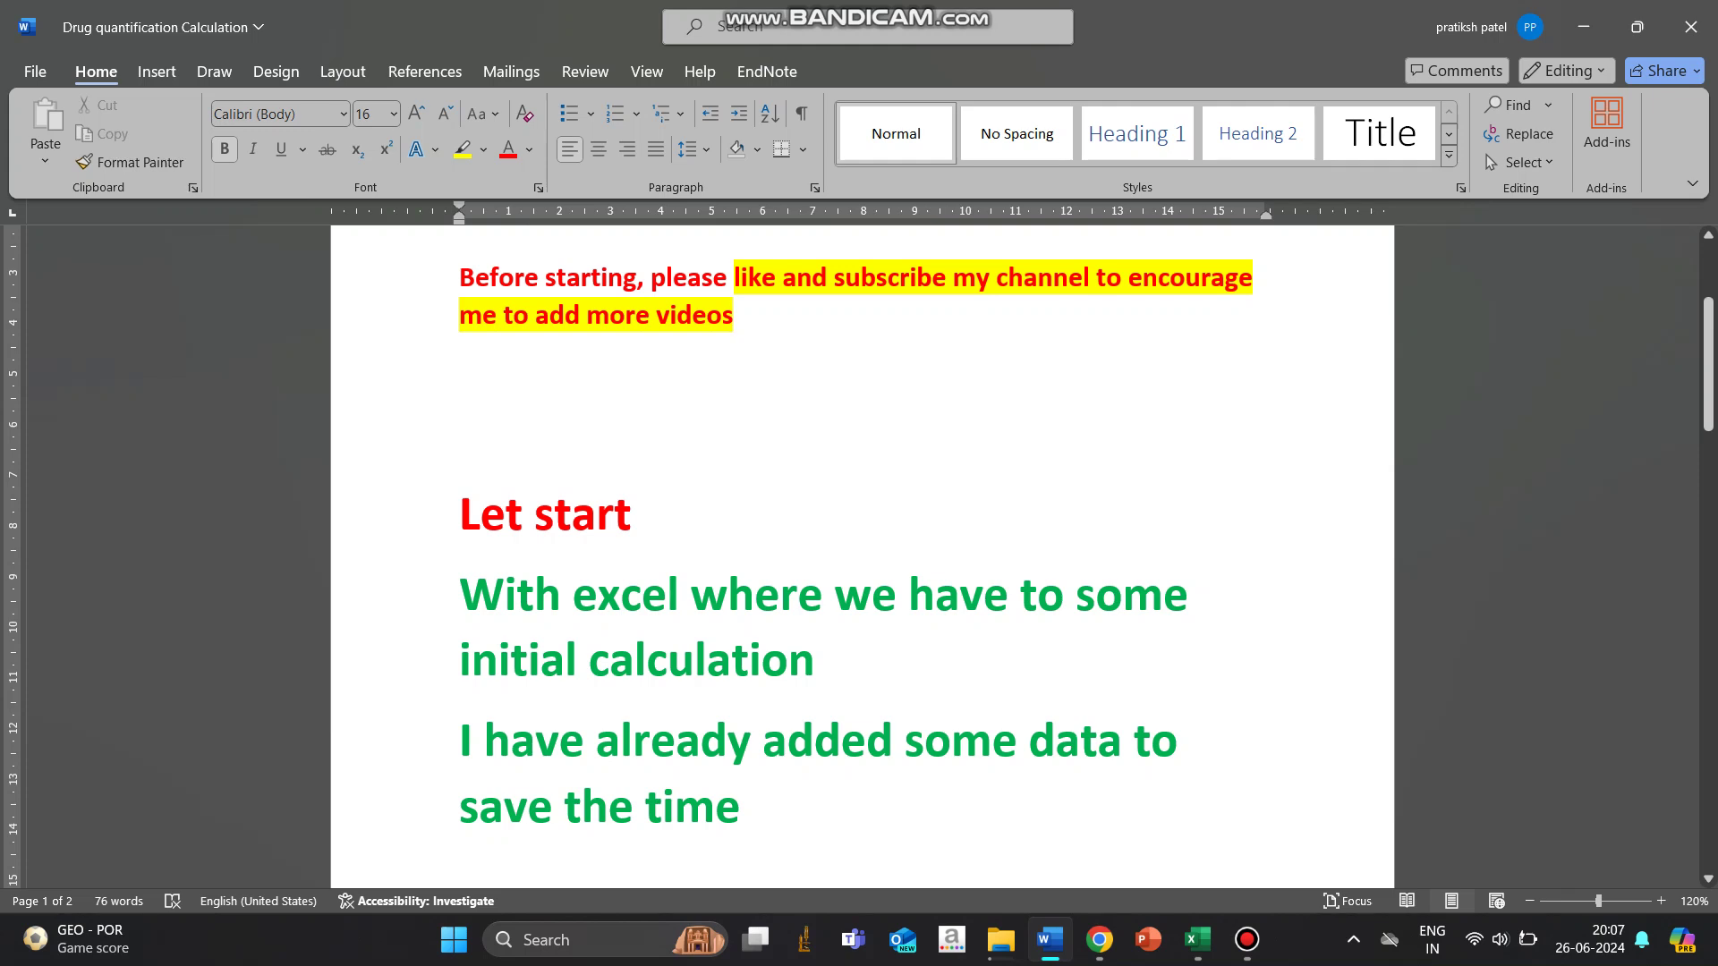
scroll(859, 555, "down", 1)
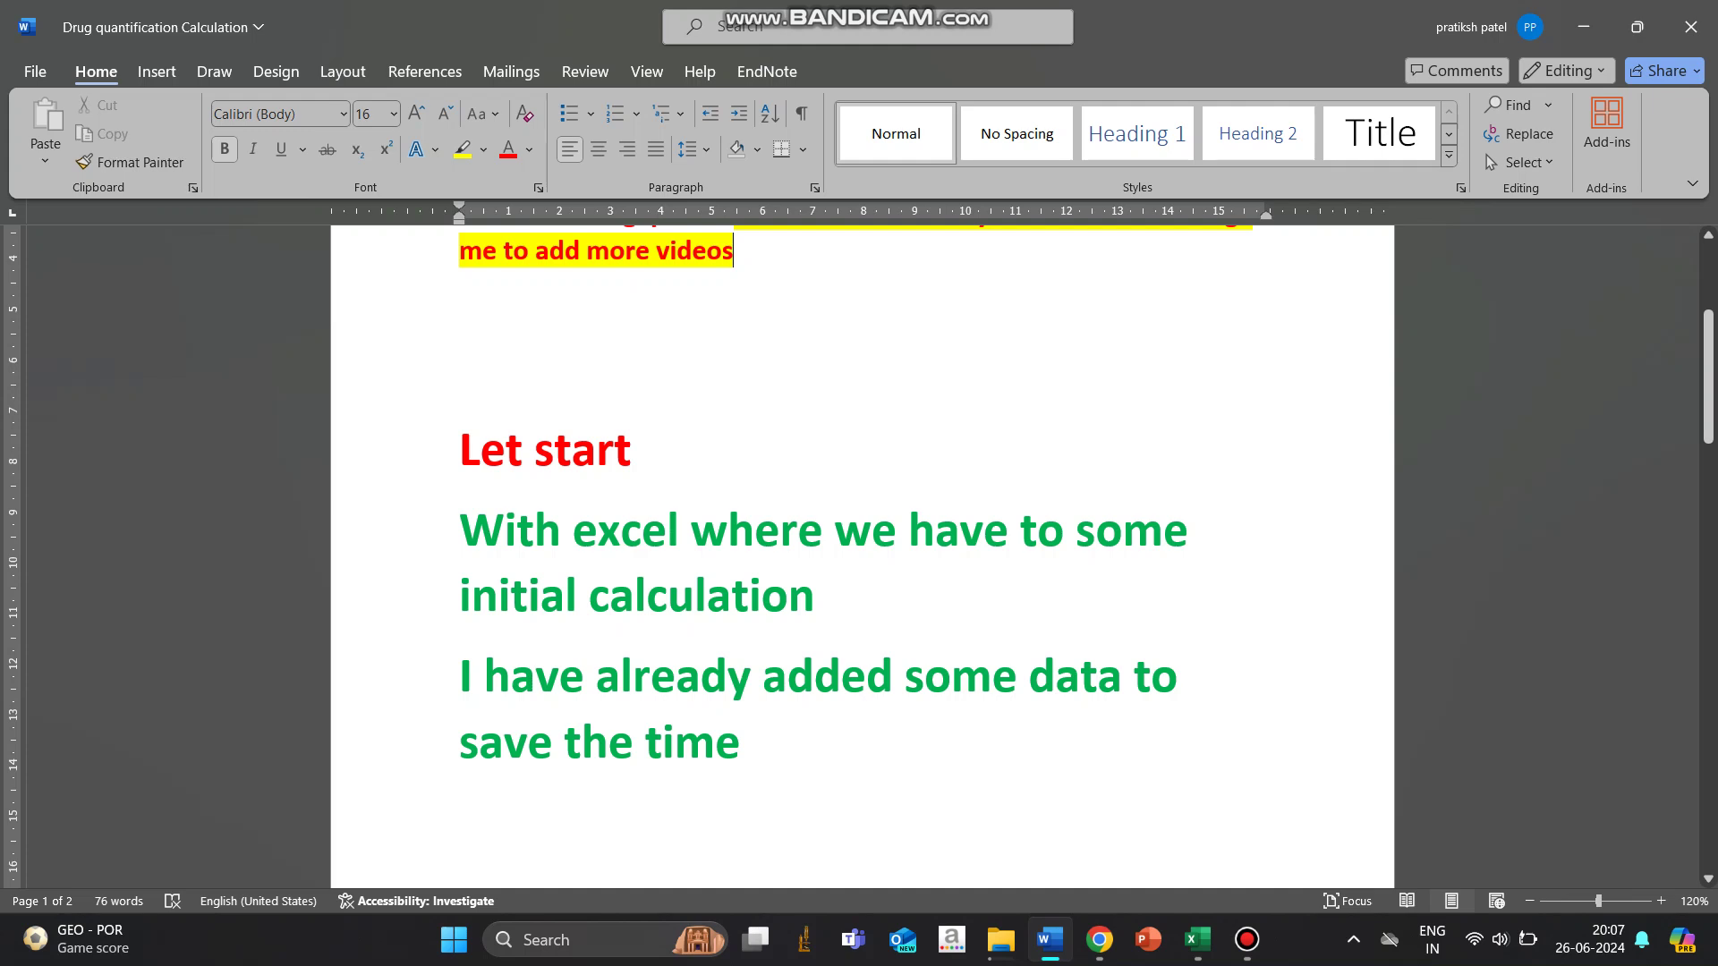
left_click(1197, 939)
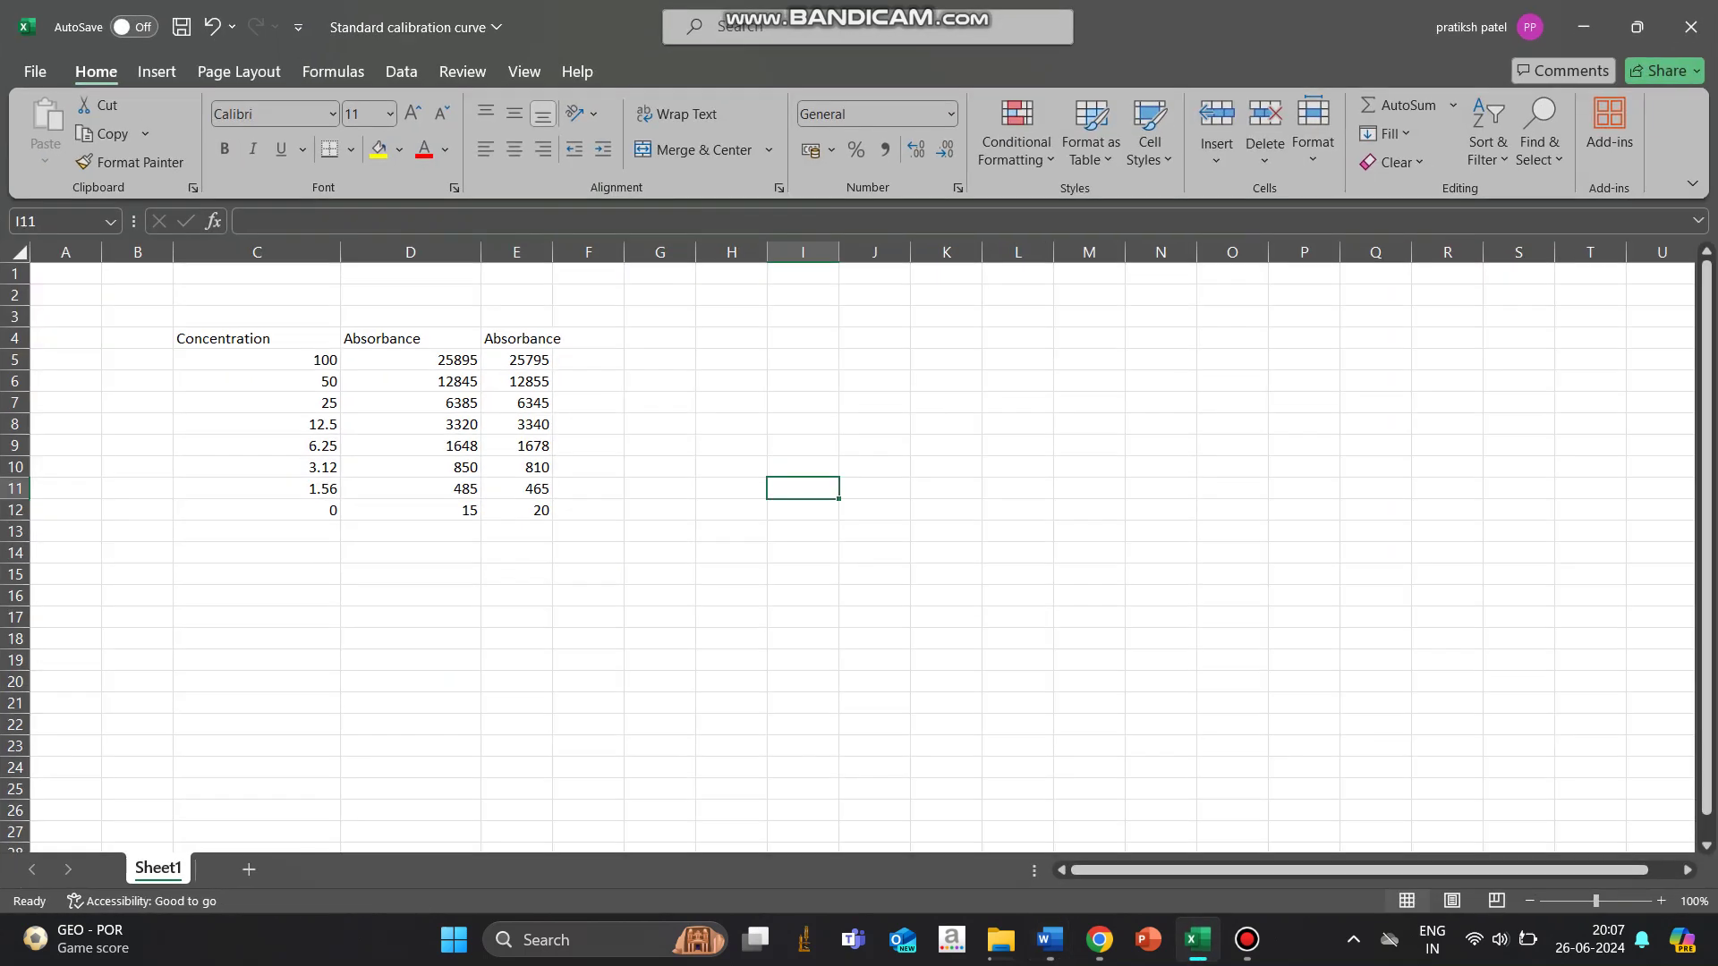
Widen column E and add the header 'average' in F4.
left_click(557, 338)
left_click_drag(552, 252, 616, 252)
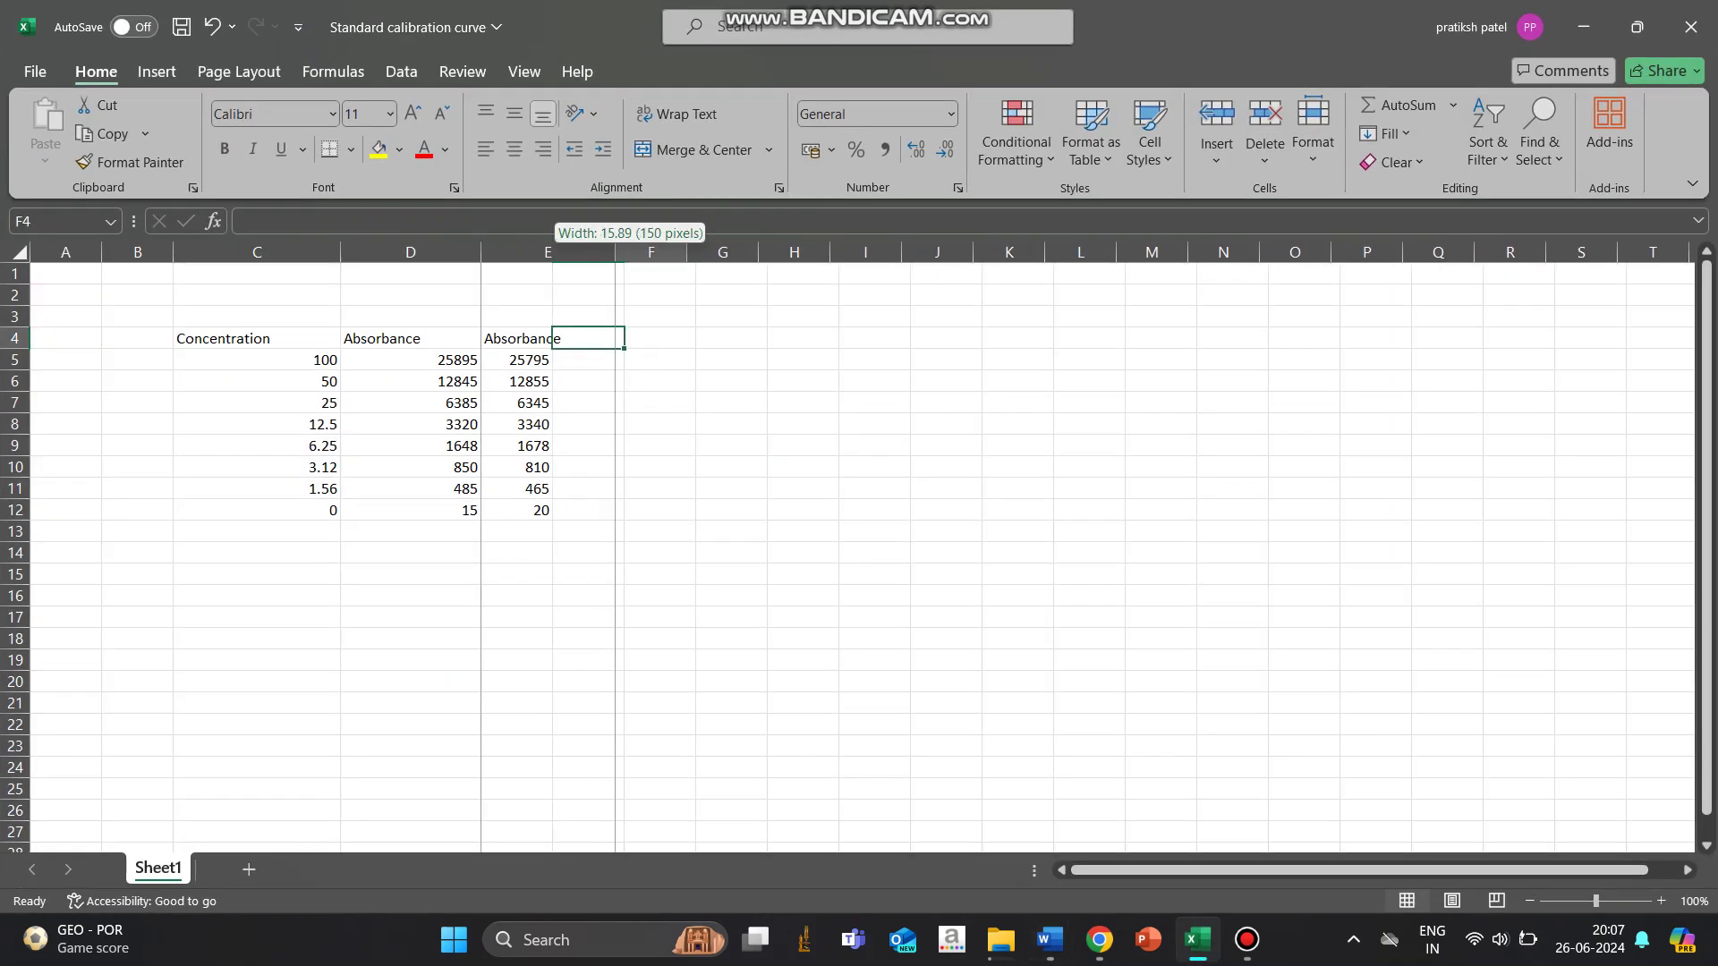
type("ave")
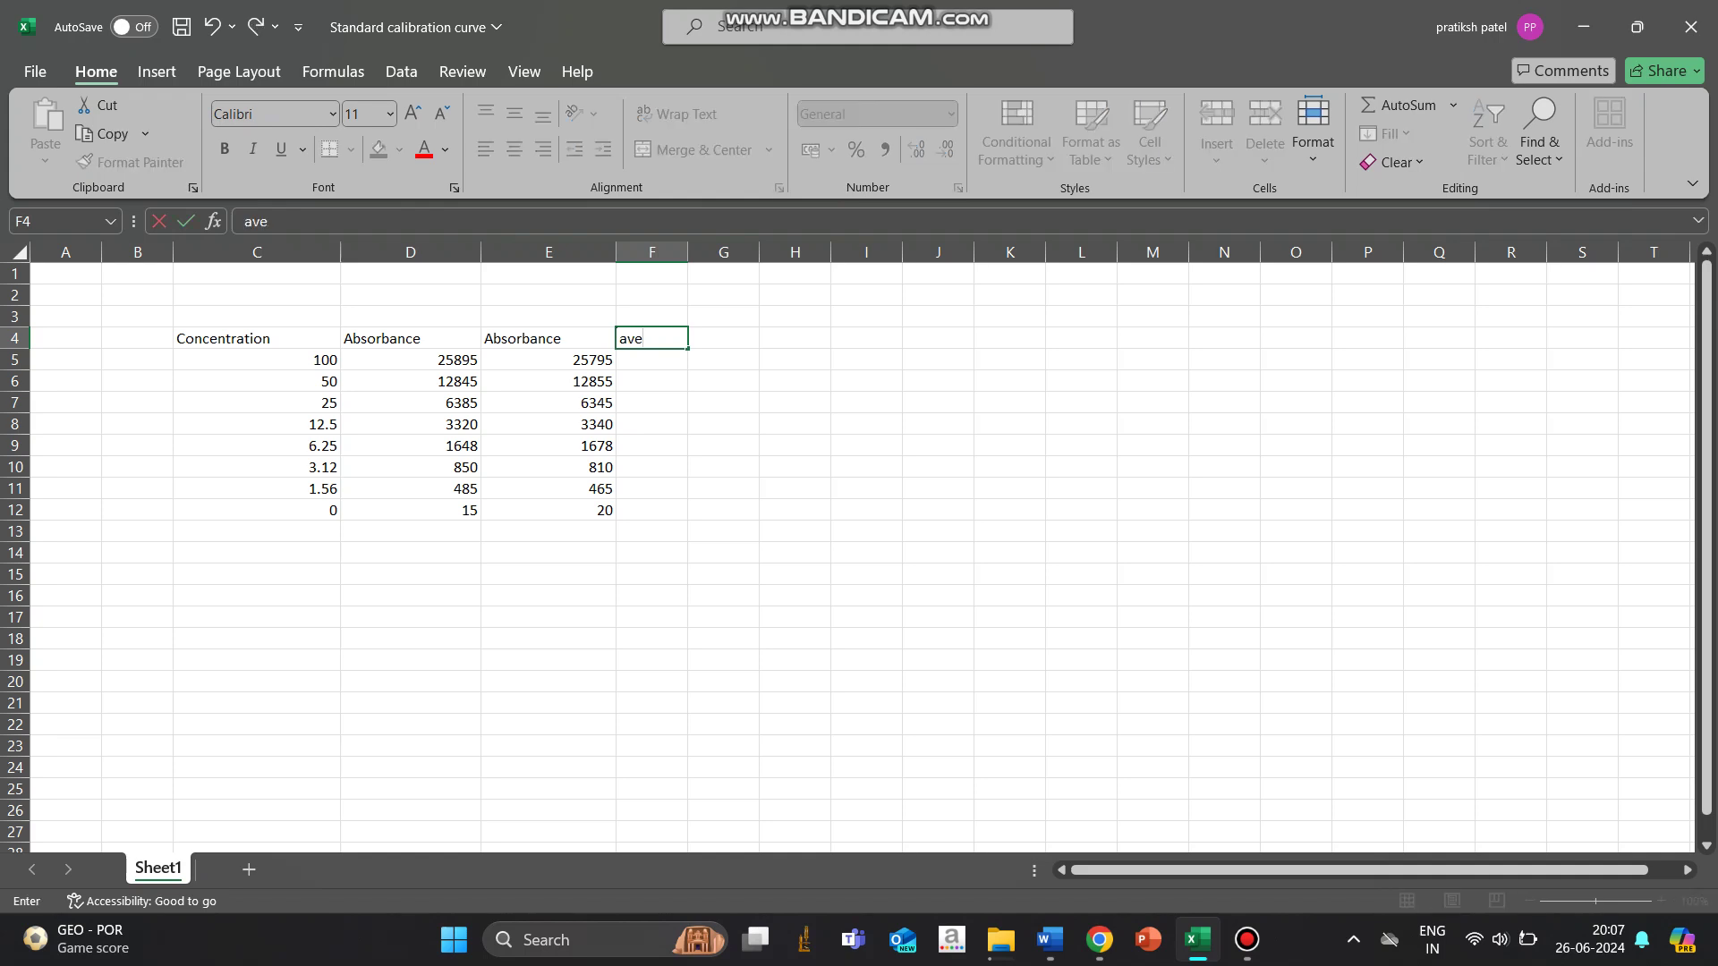
type("rage")
key("Return")
Enter =AVERAGE(D5:E5) in F5 and fill it down to F12.
type("=ave")
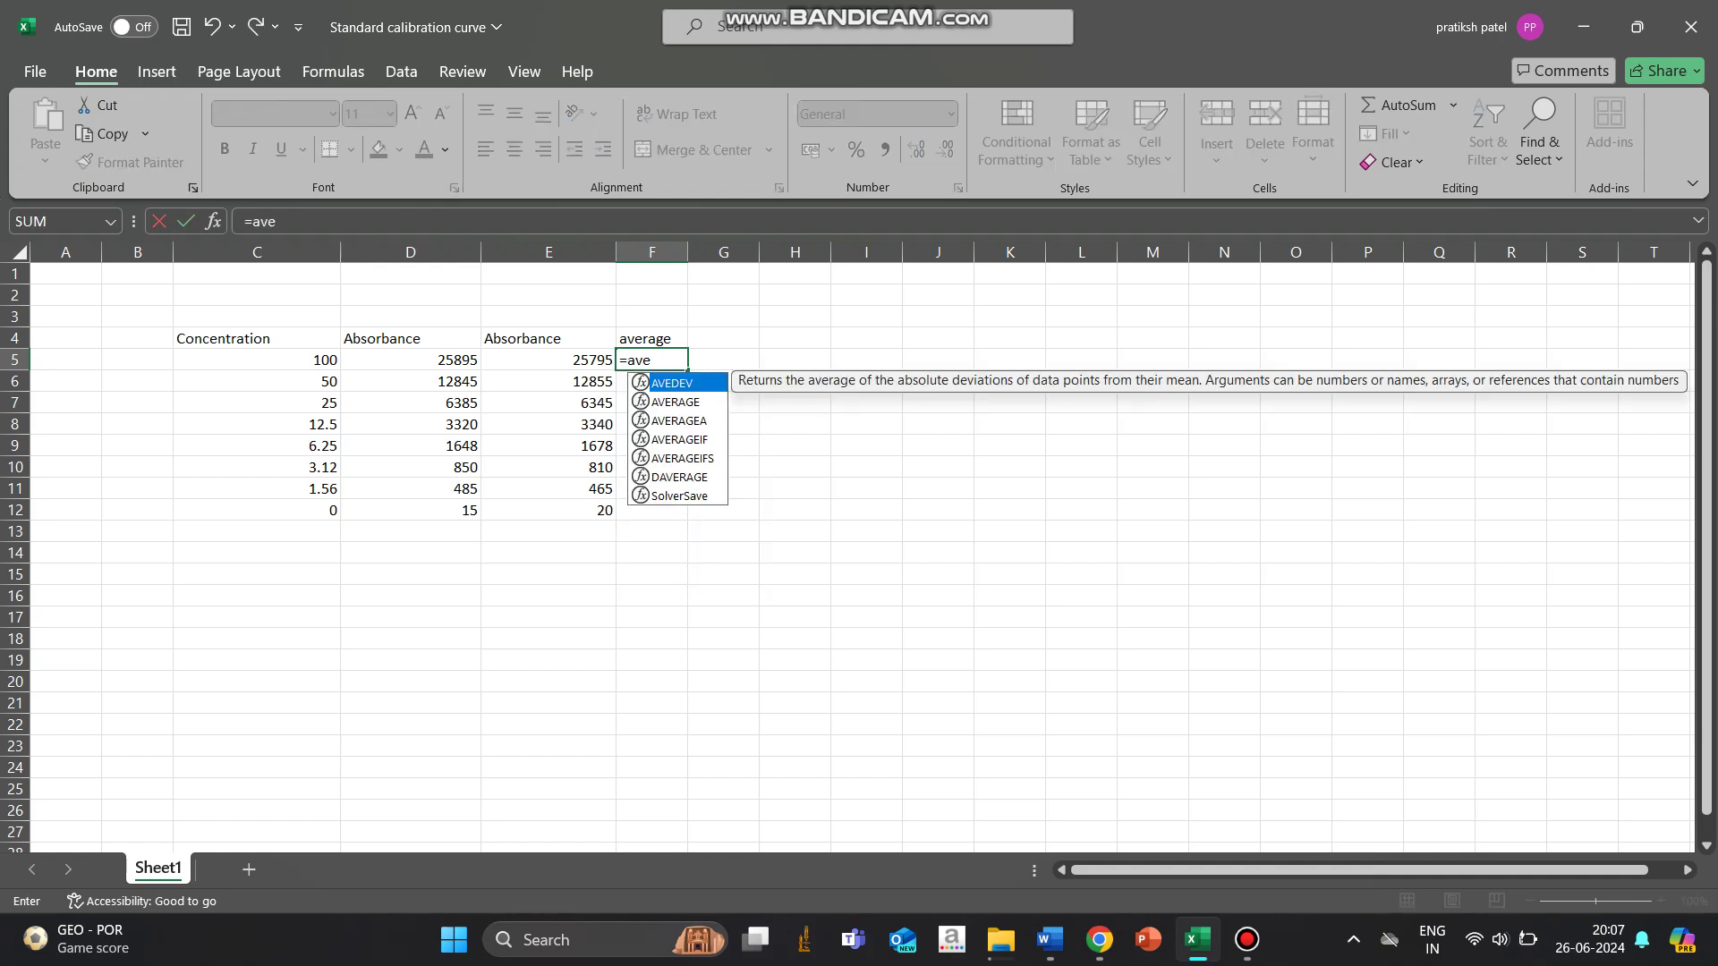
type("rage(")
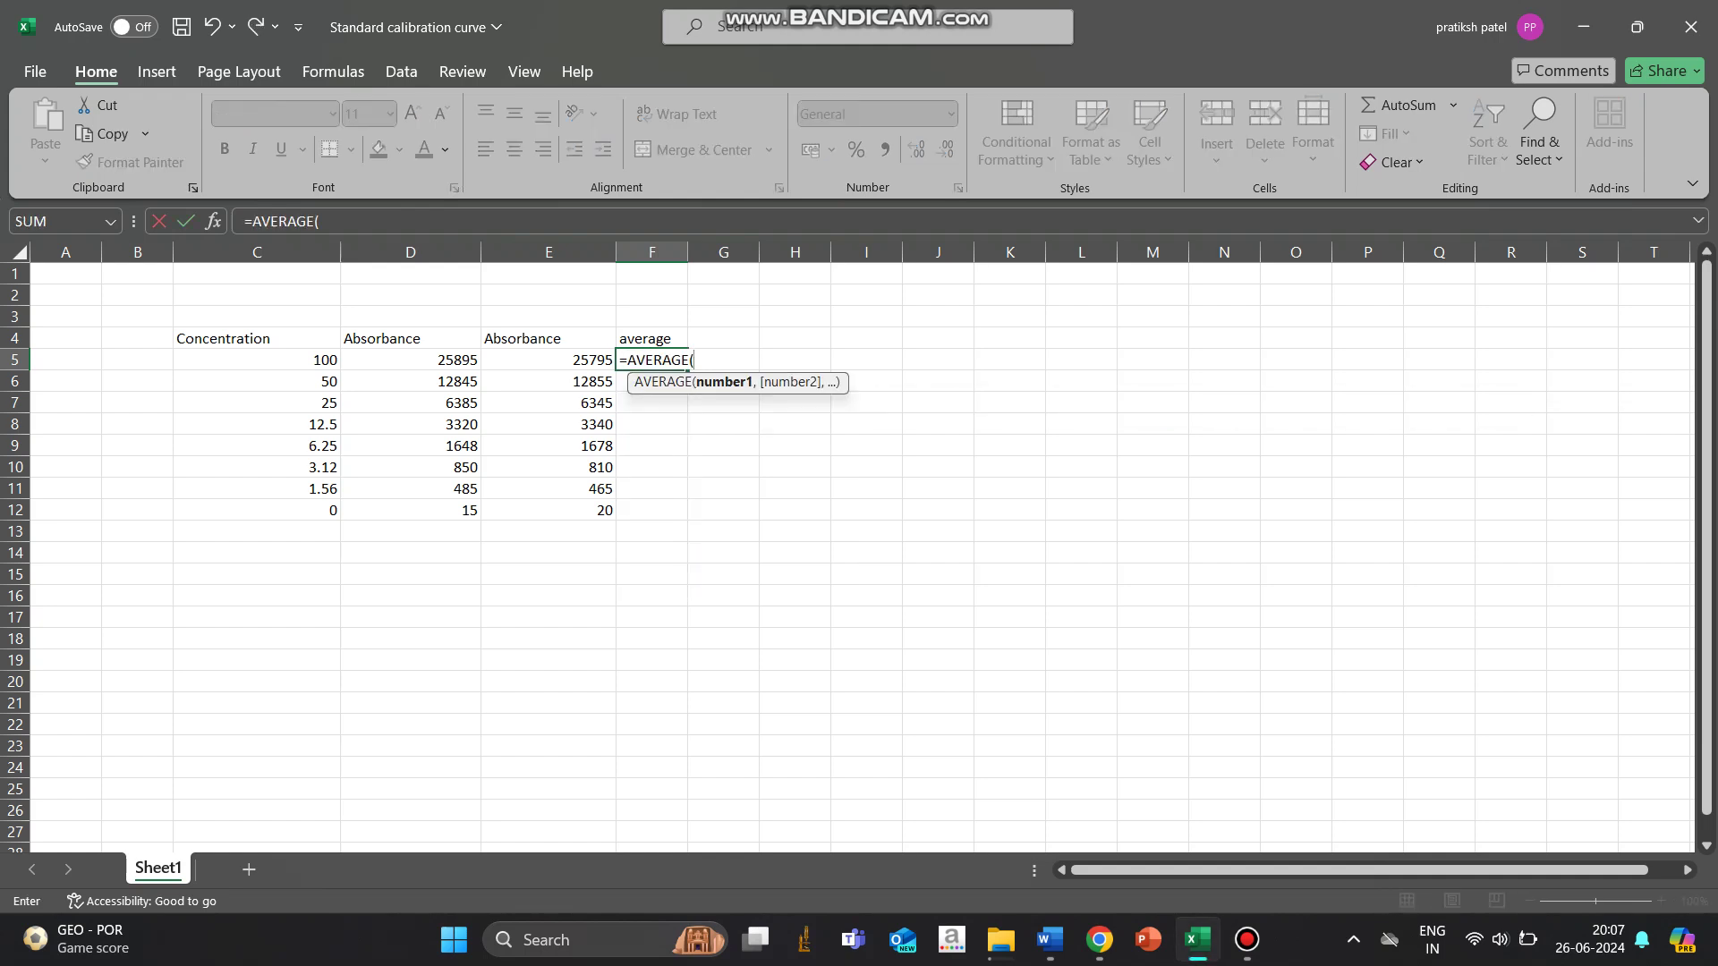
key("Left")
key("shift+Left")
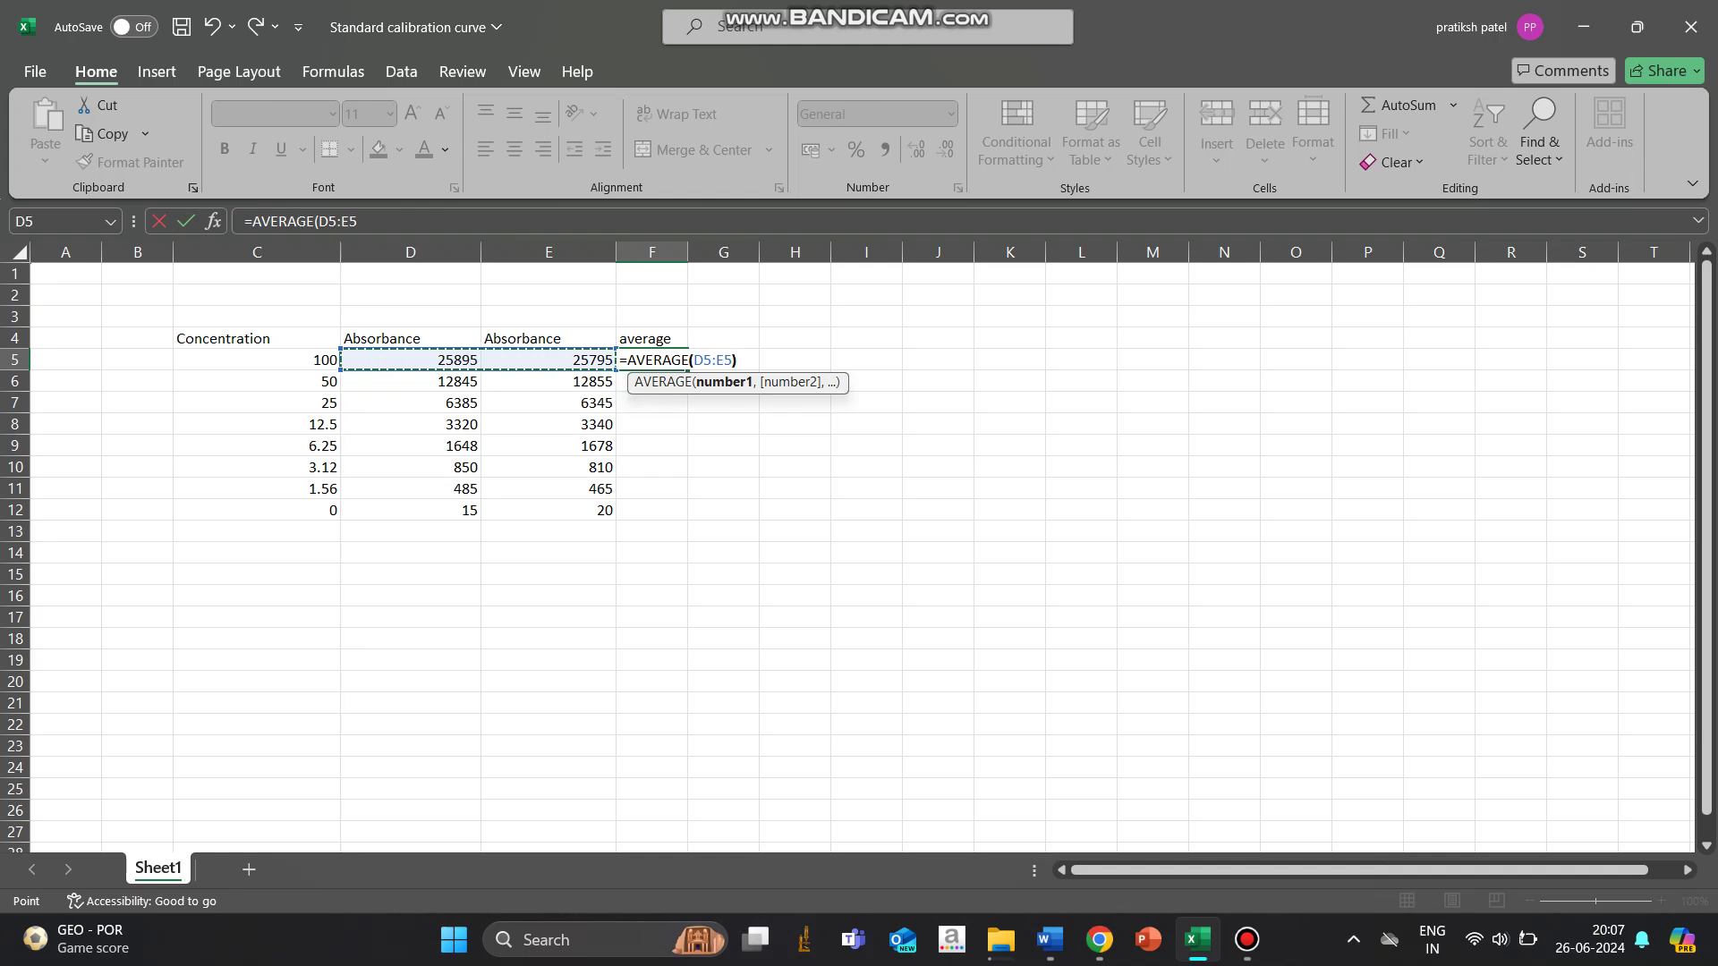
key("Return")
left_click(651, 360)
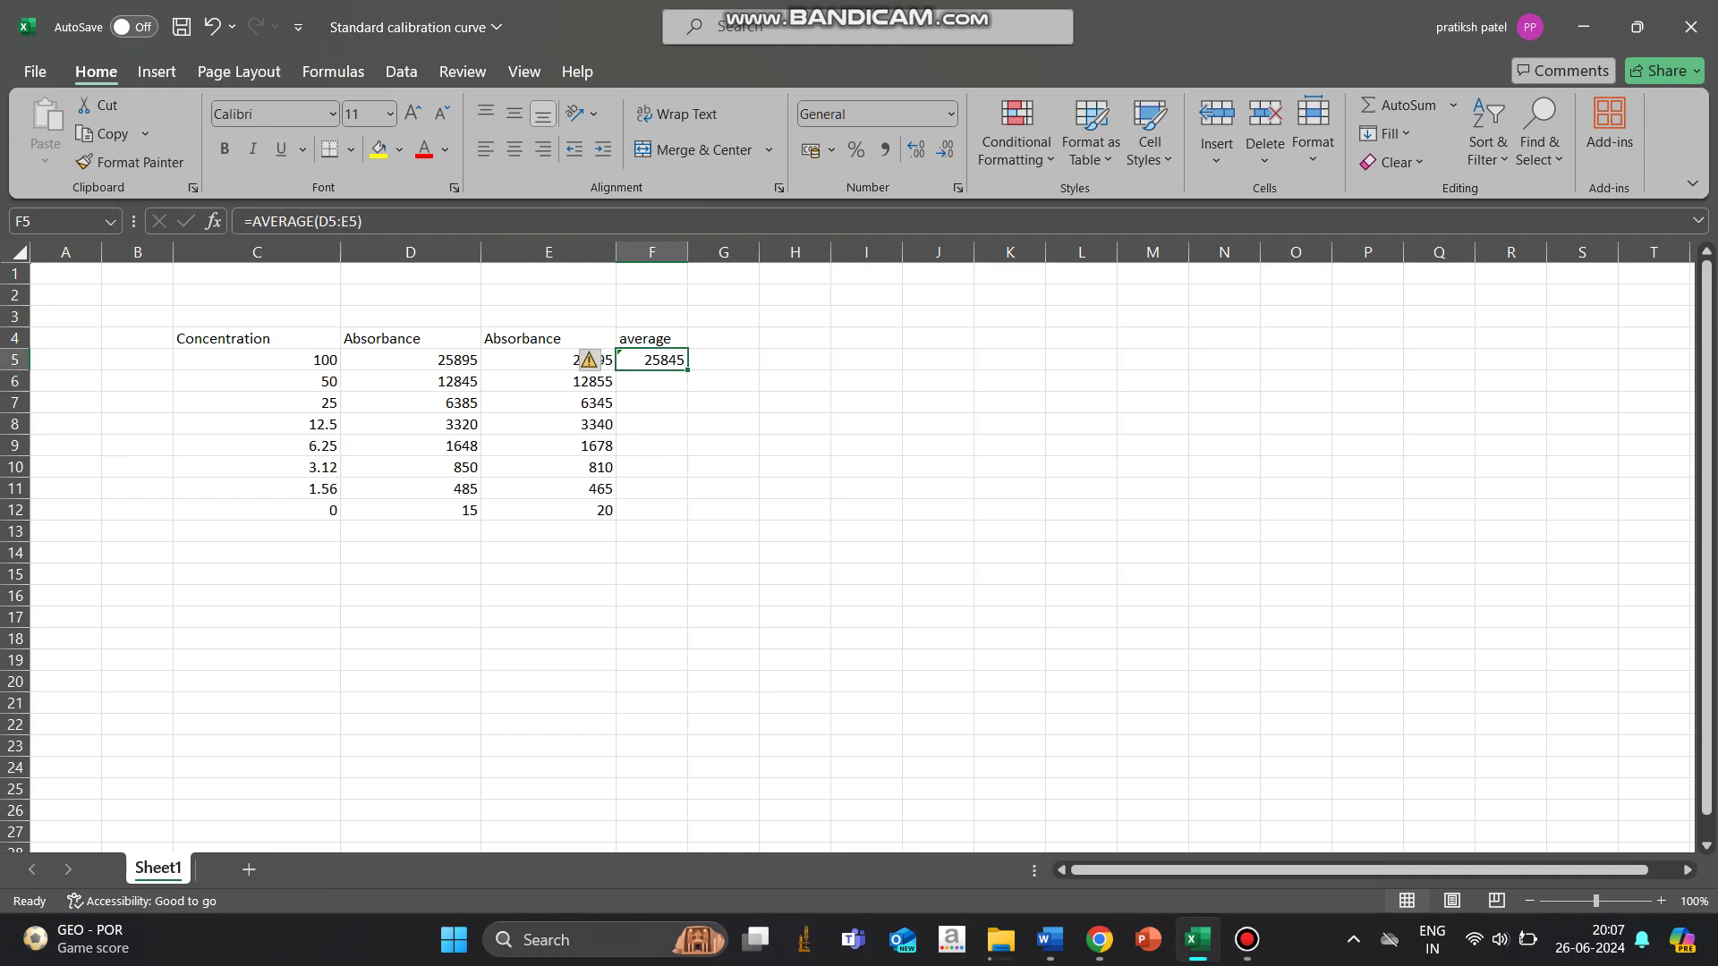
left_click_drag(688, 369, 662, 512)
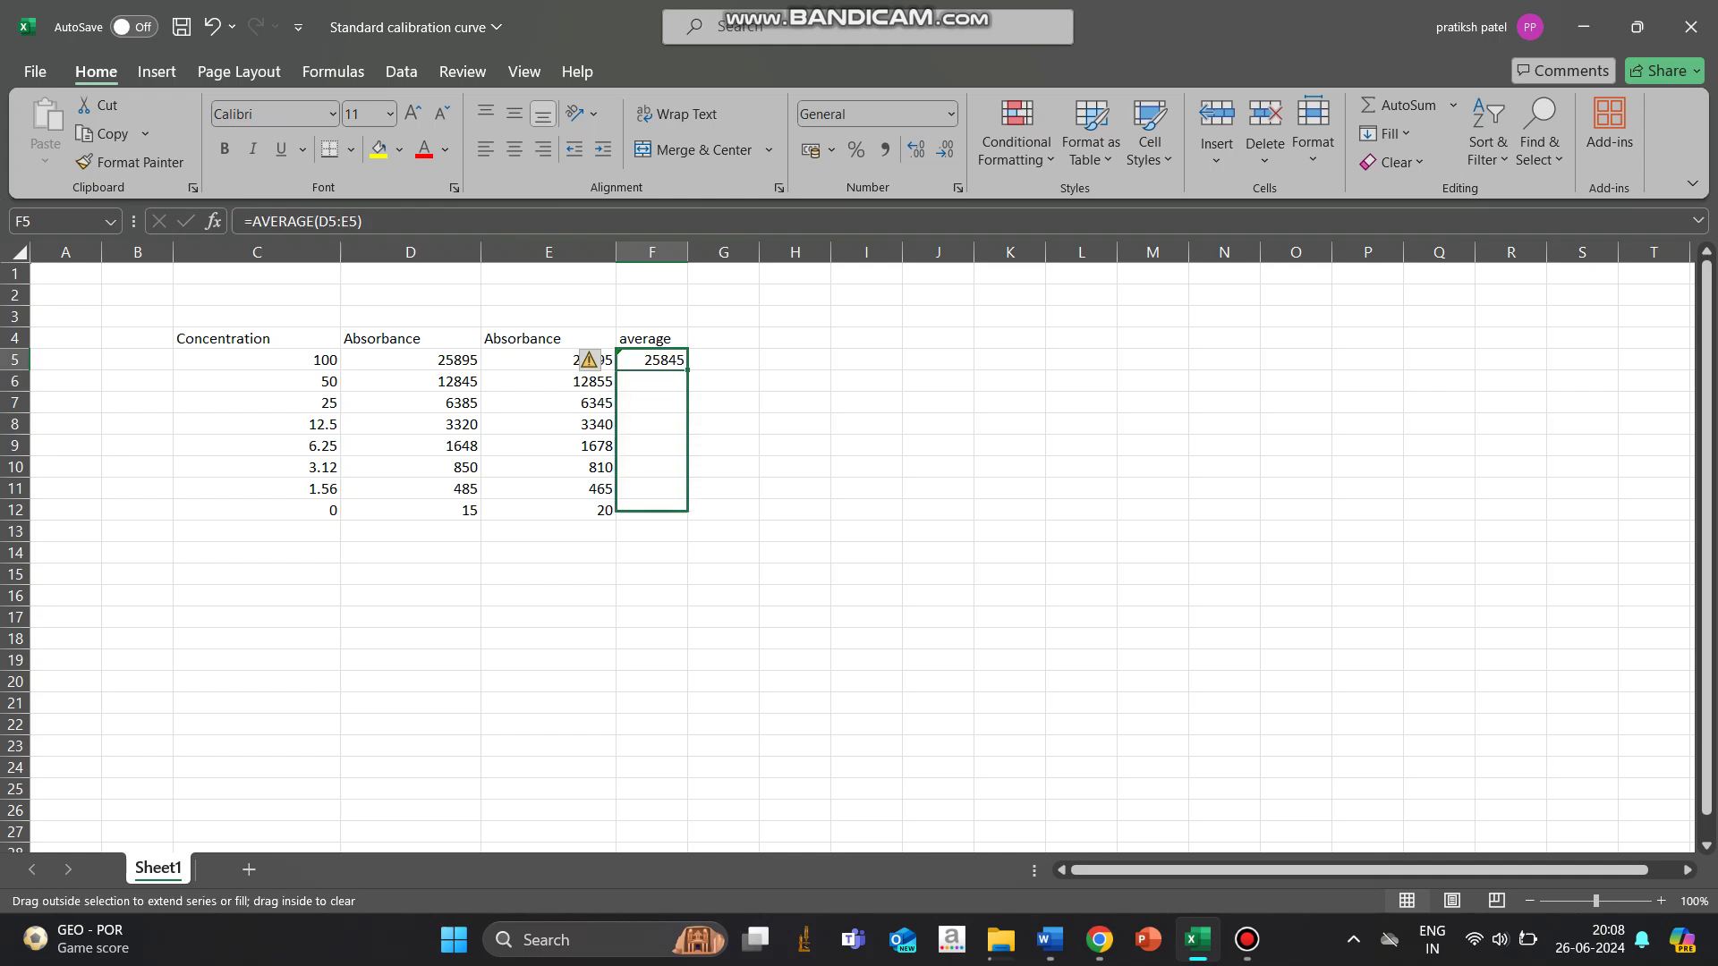
left_click(794, 403)
left_click(795, 274)
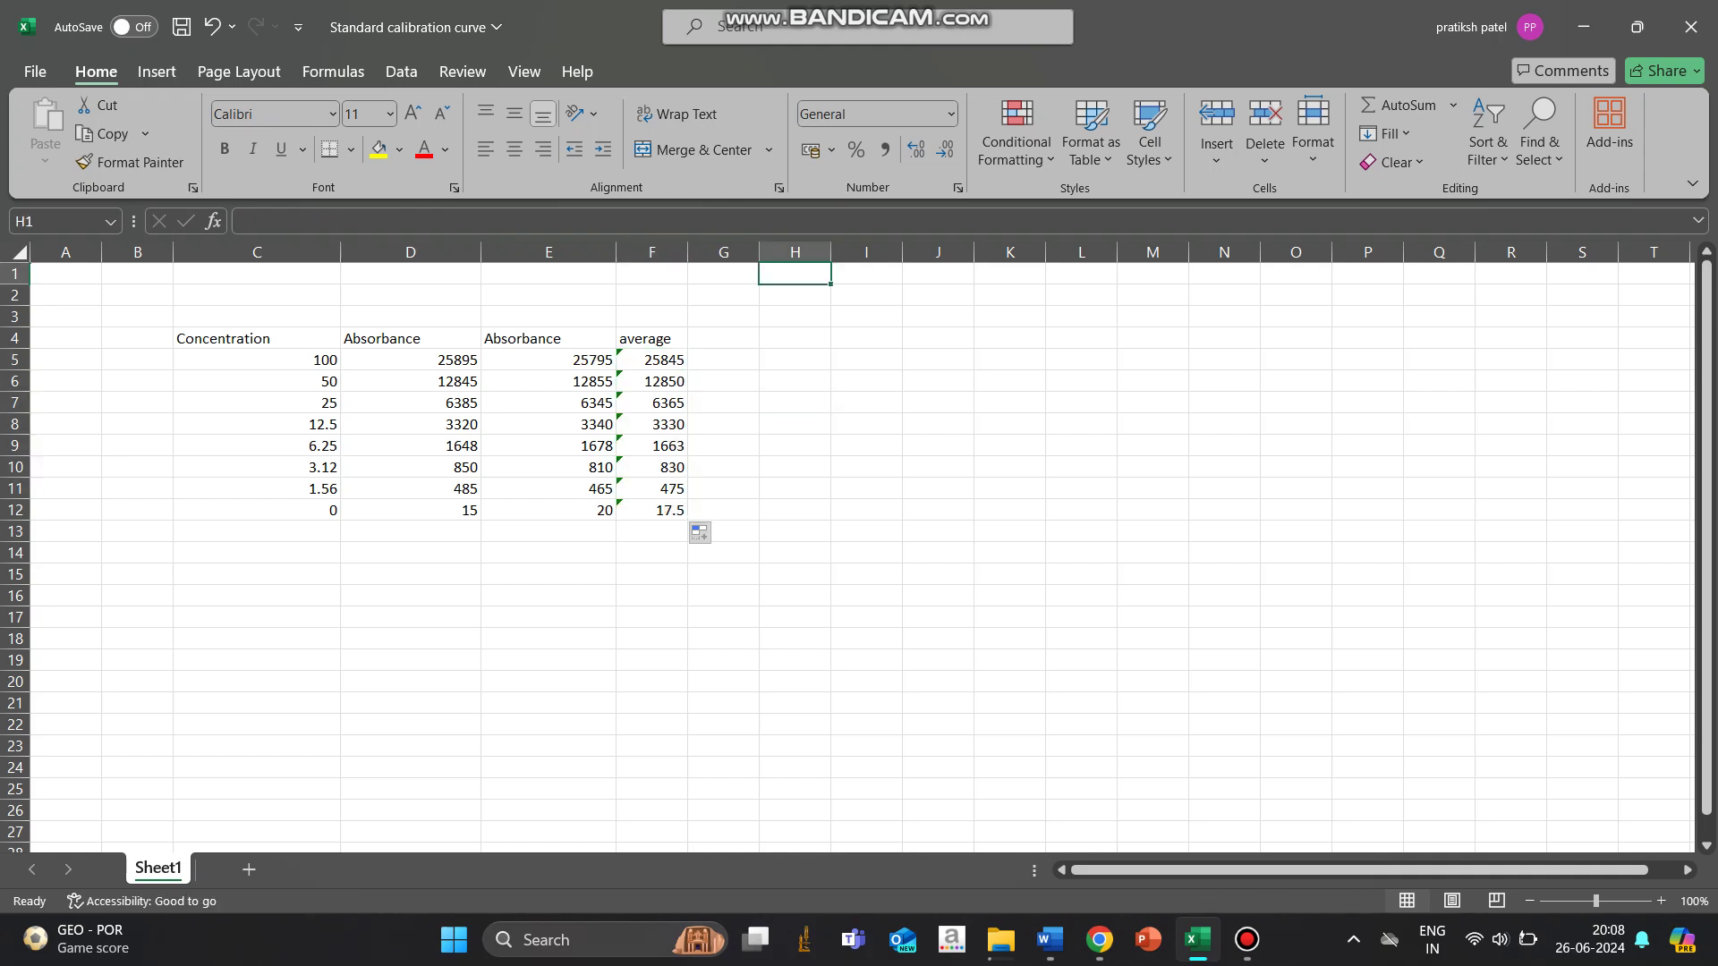
left_click(156, 71)
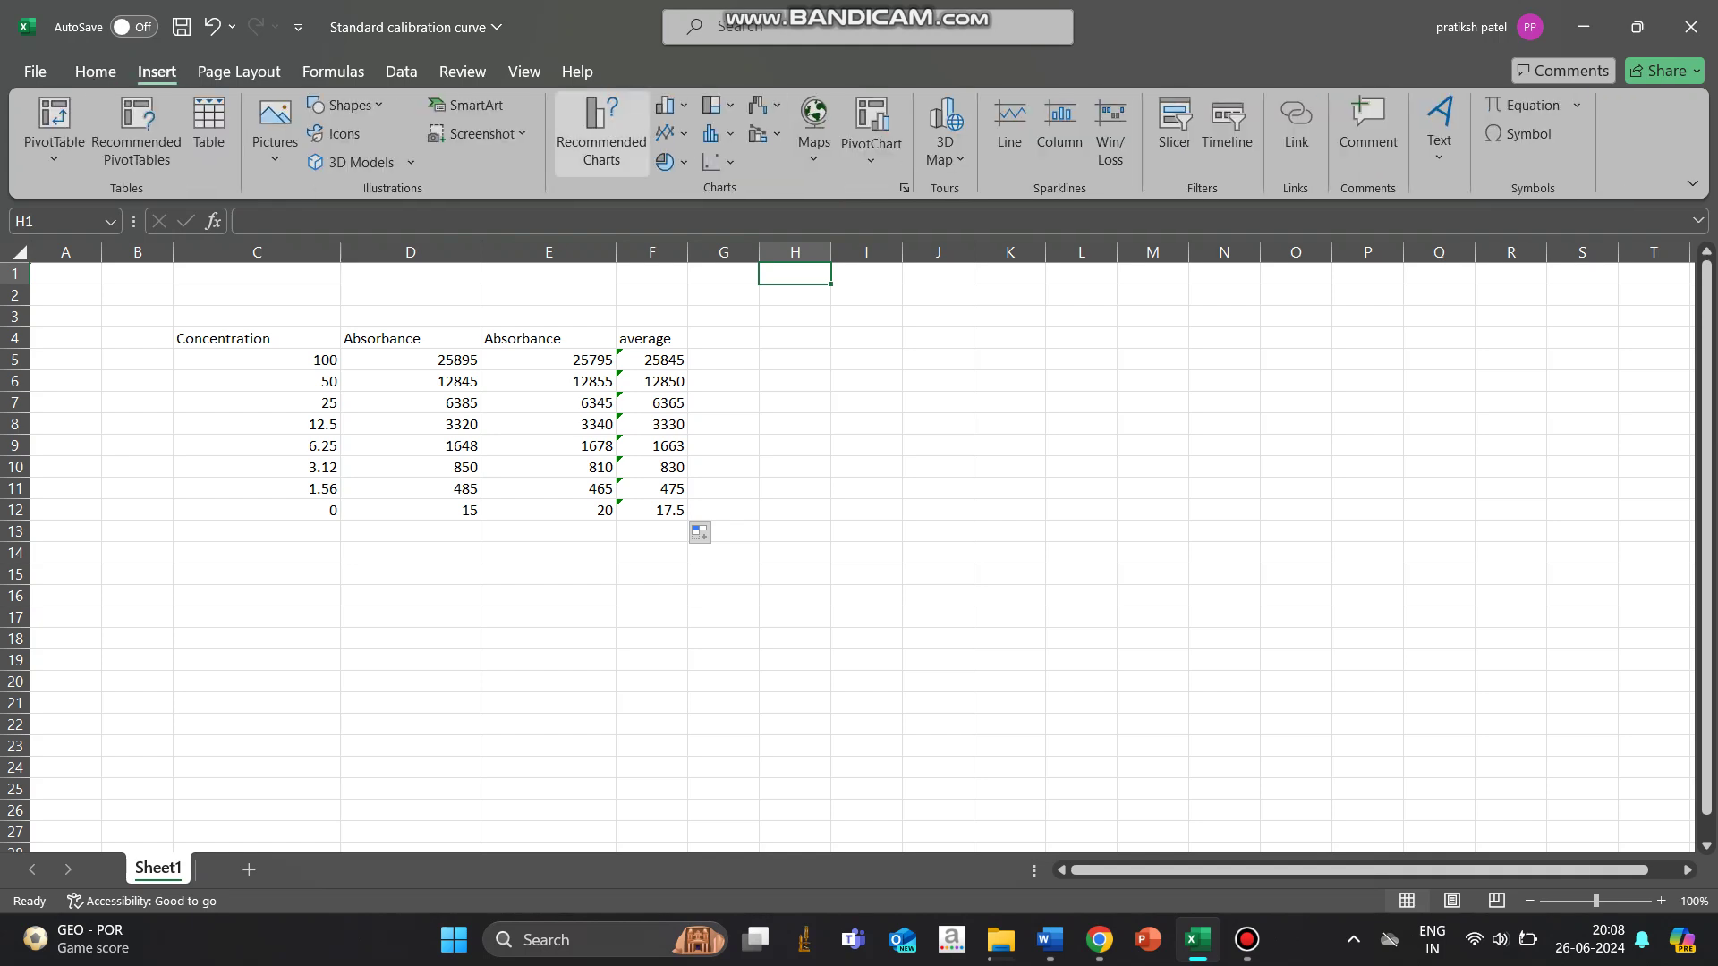
Insert an empty plain scatter chart and place it right of the table.
left_click(720, 161)
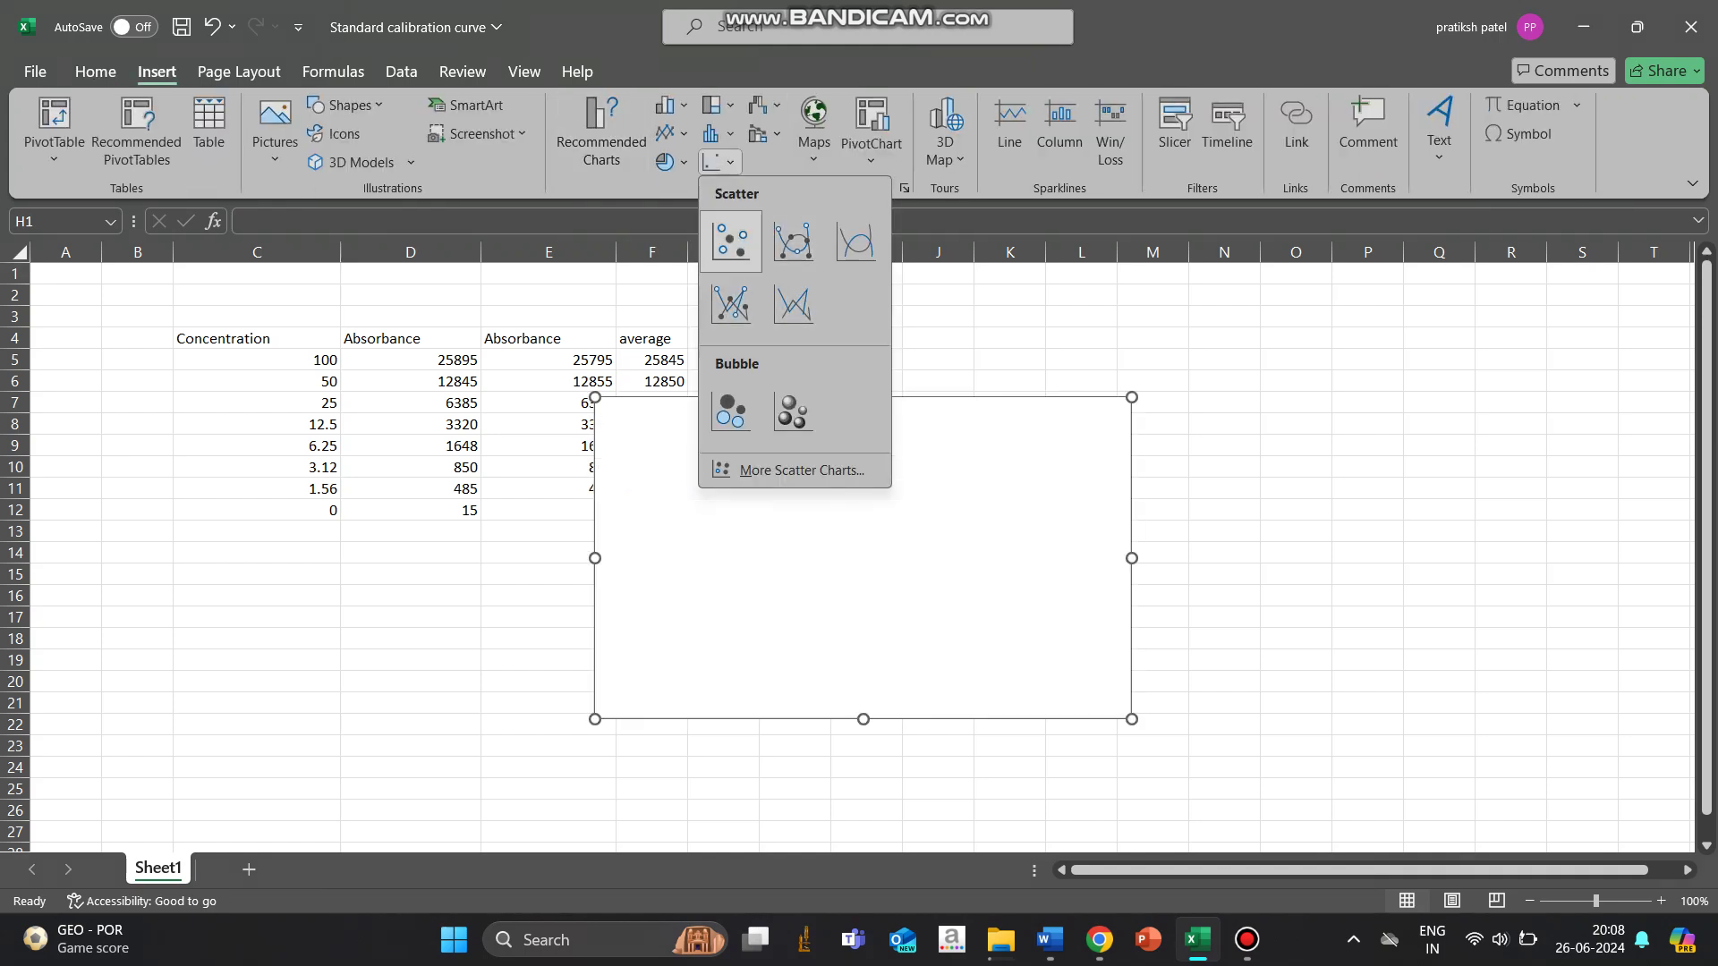
left_click(726, 238)
left_click_drag(862, 558, 1071, 532)
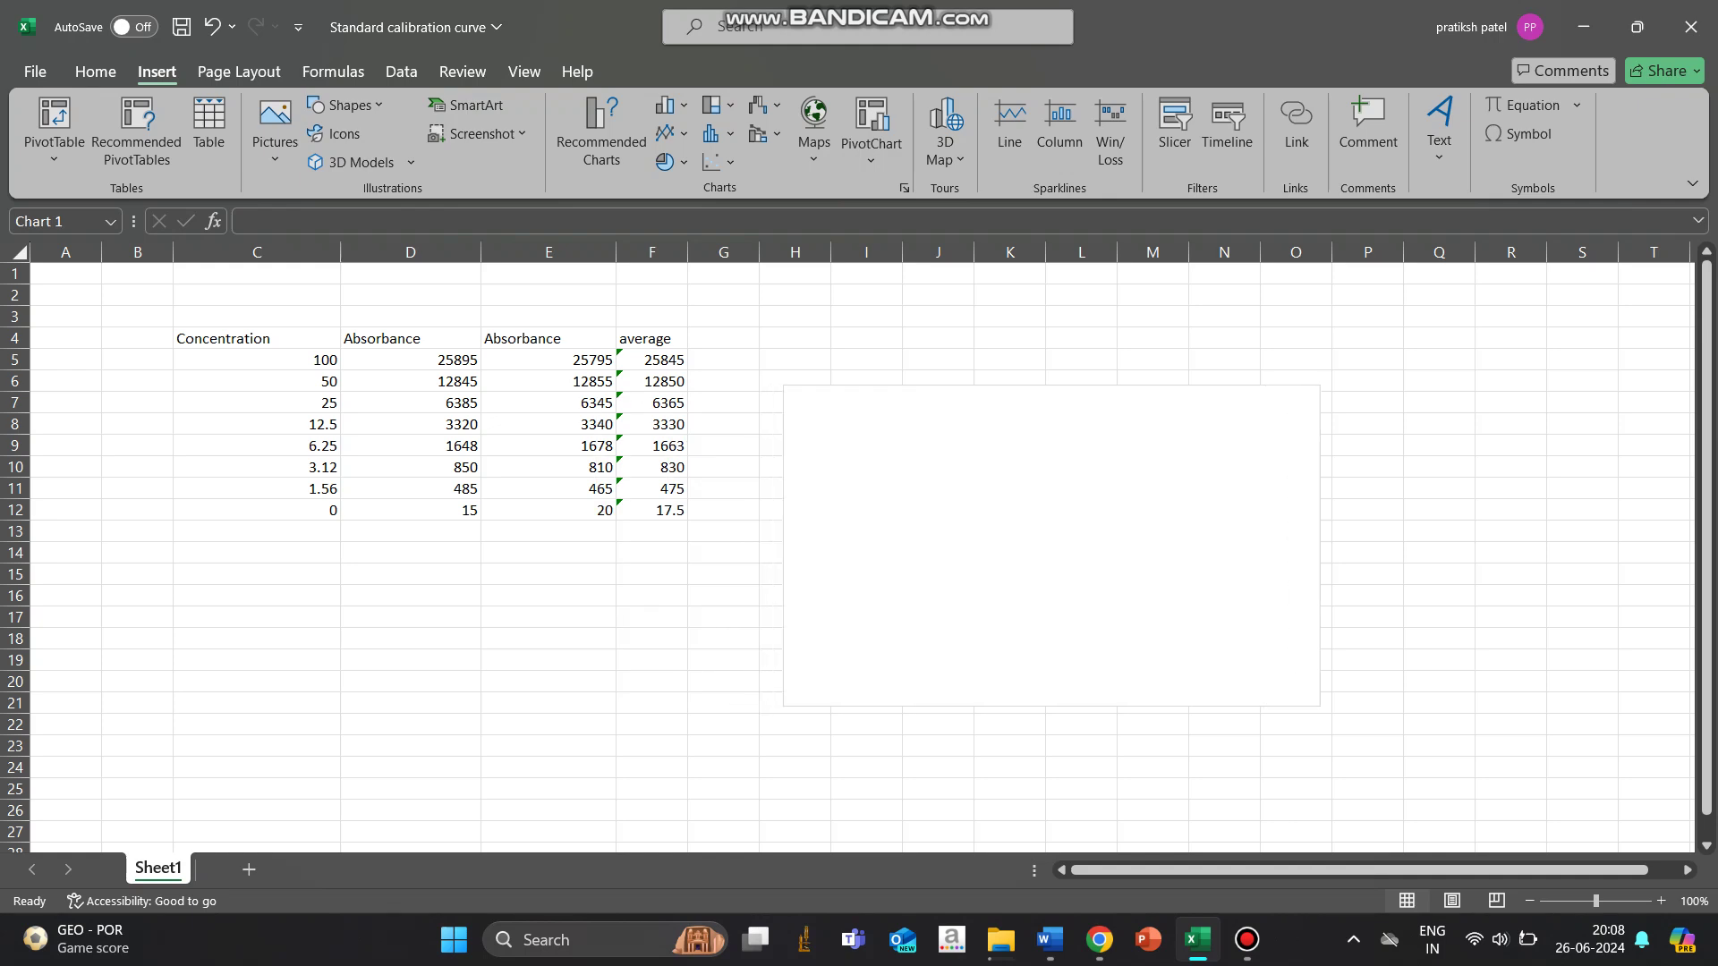
left_click(1156, 455)
Add a chart series with X values F5:F12 (averages) and Y values C5:C12 (concentrations).
right_click(1156, 456)
left_click(1233, 555)
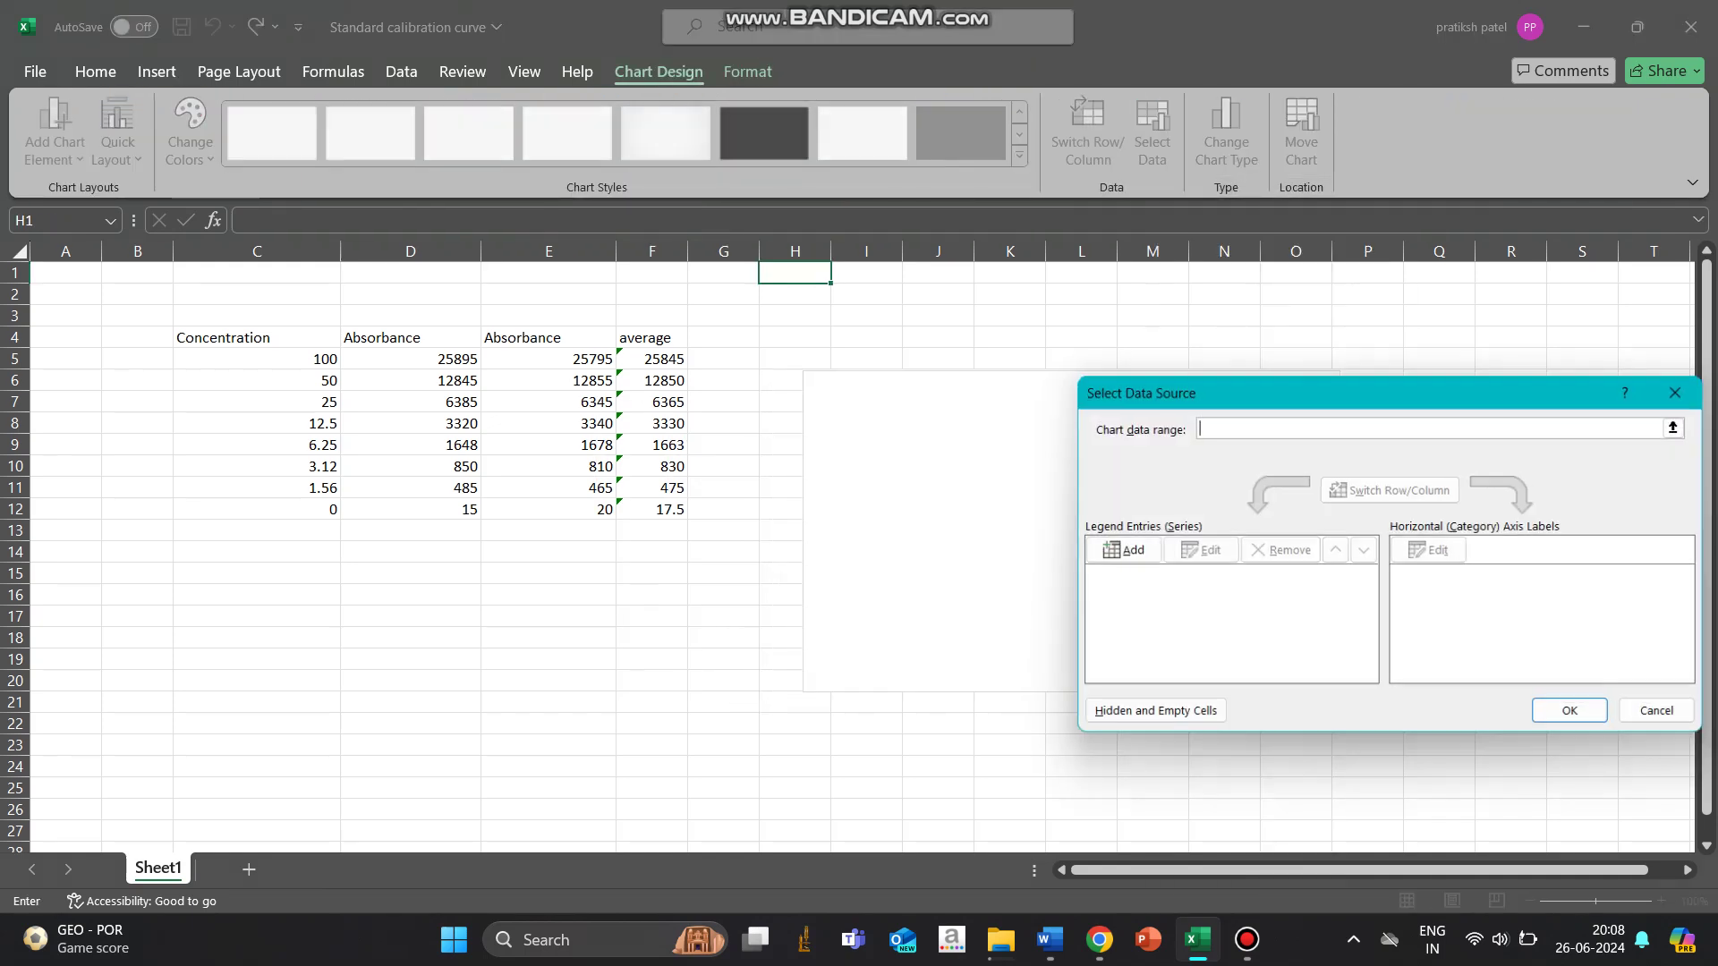
left_click(1120, 550)
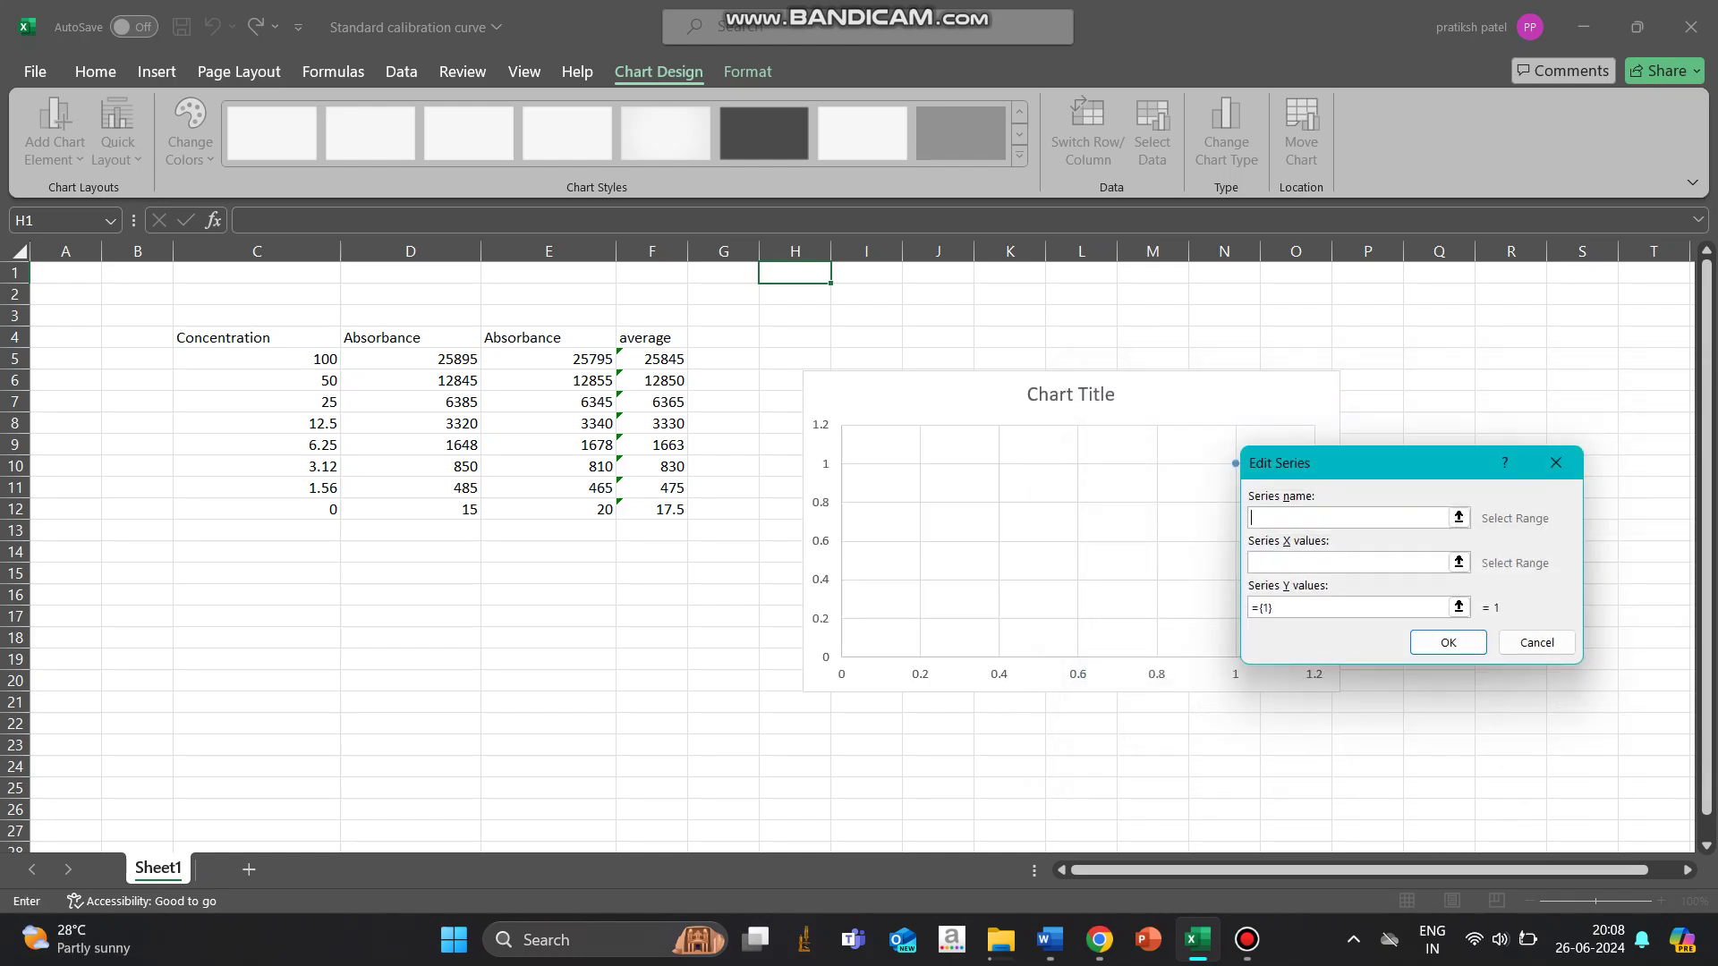
left_click(1459, 562)
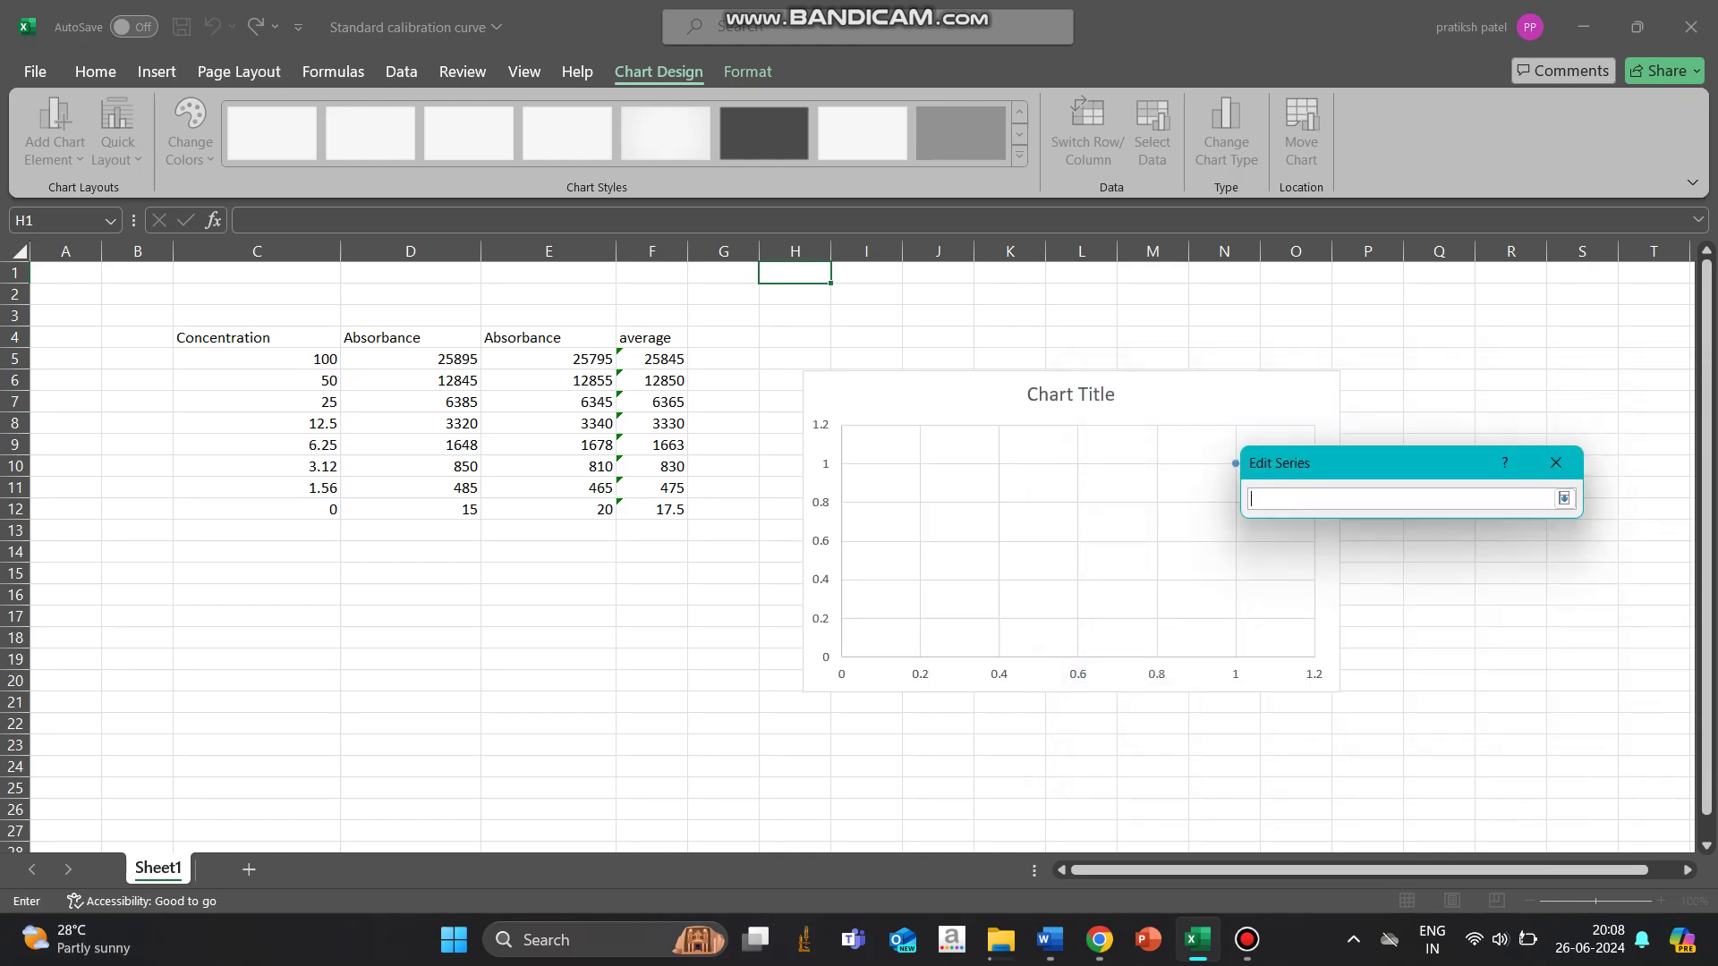
left_click_drag(662, 359, 671, 510)
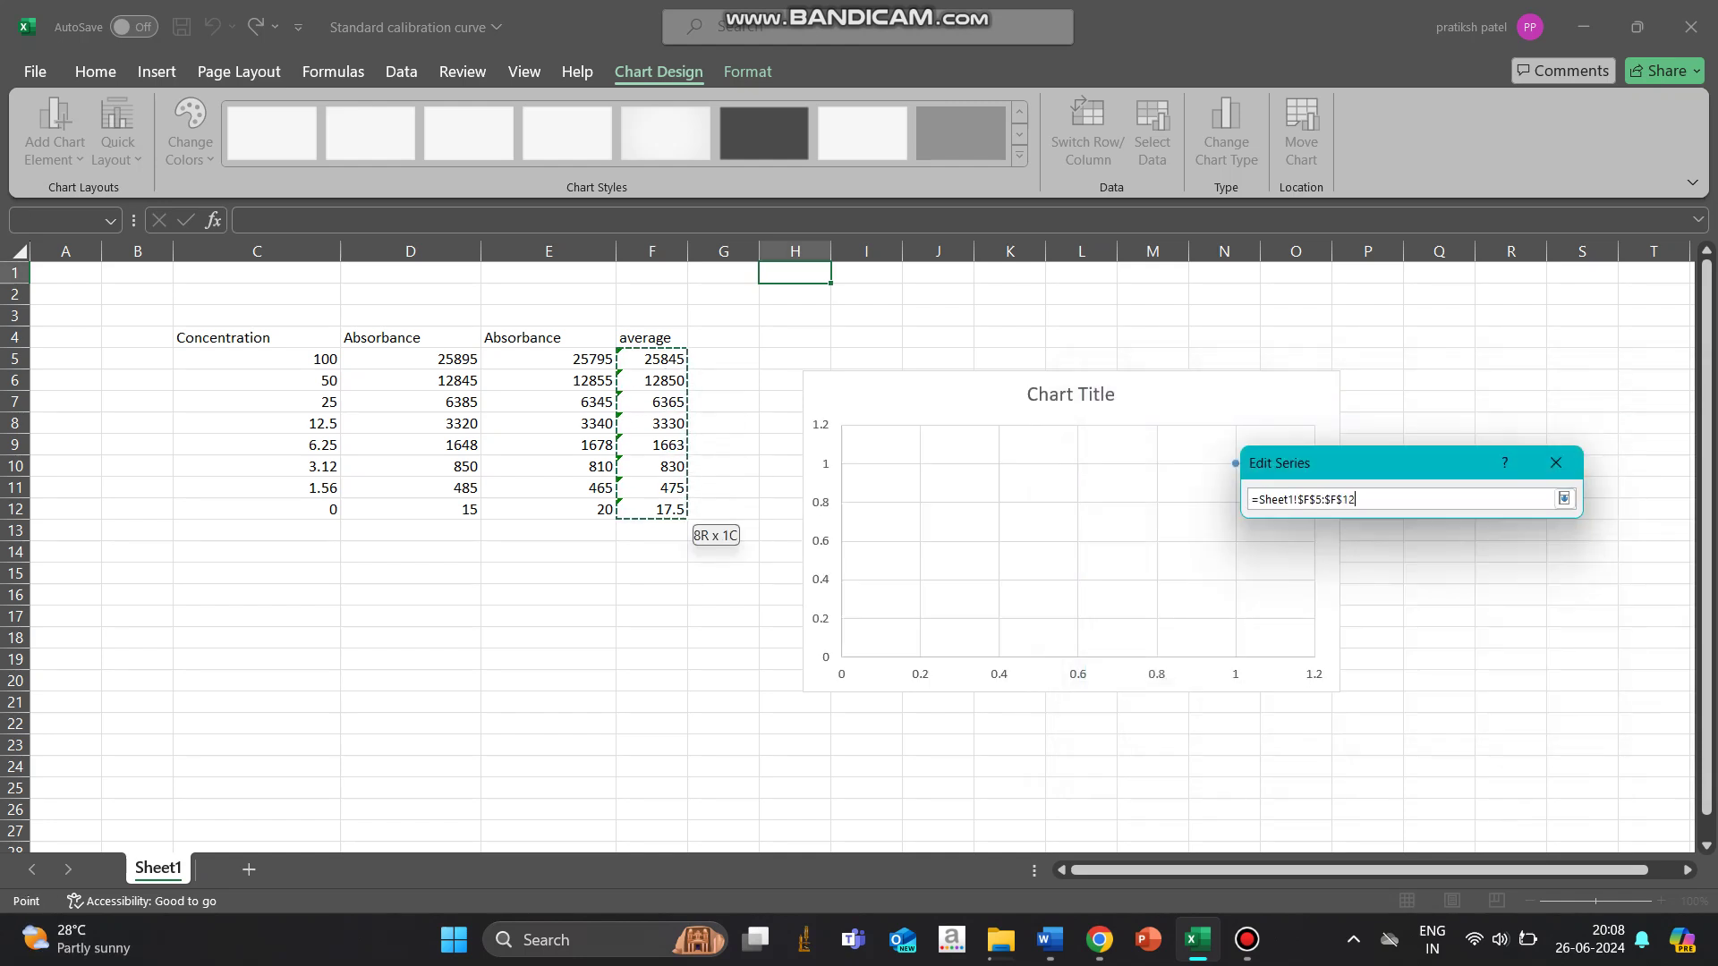
left_click(1564, 499)
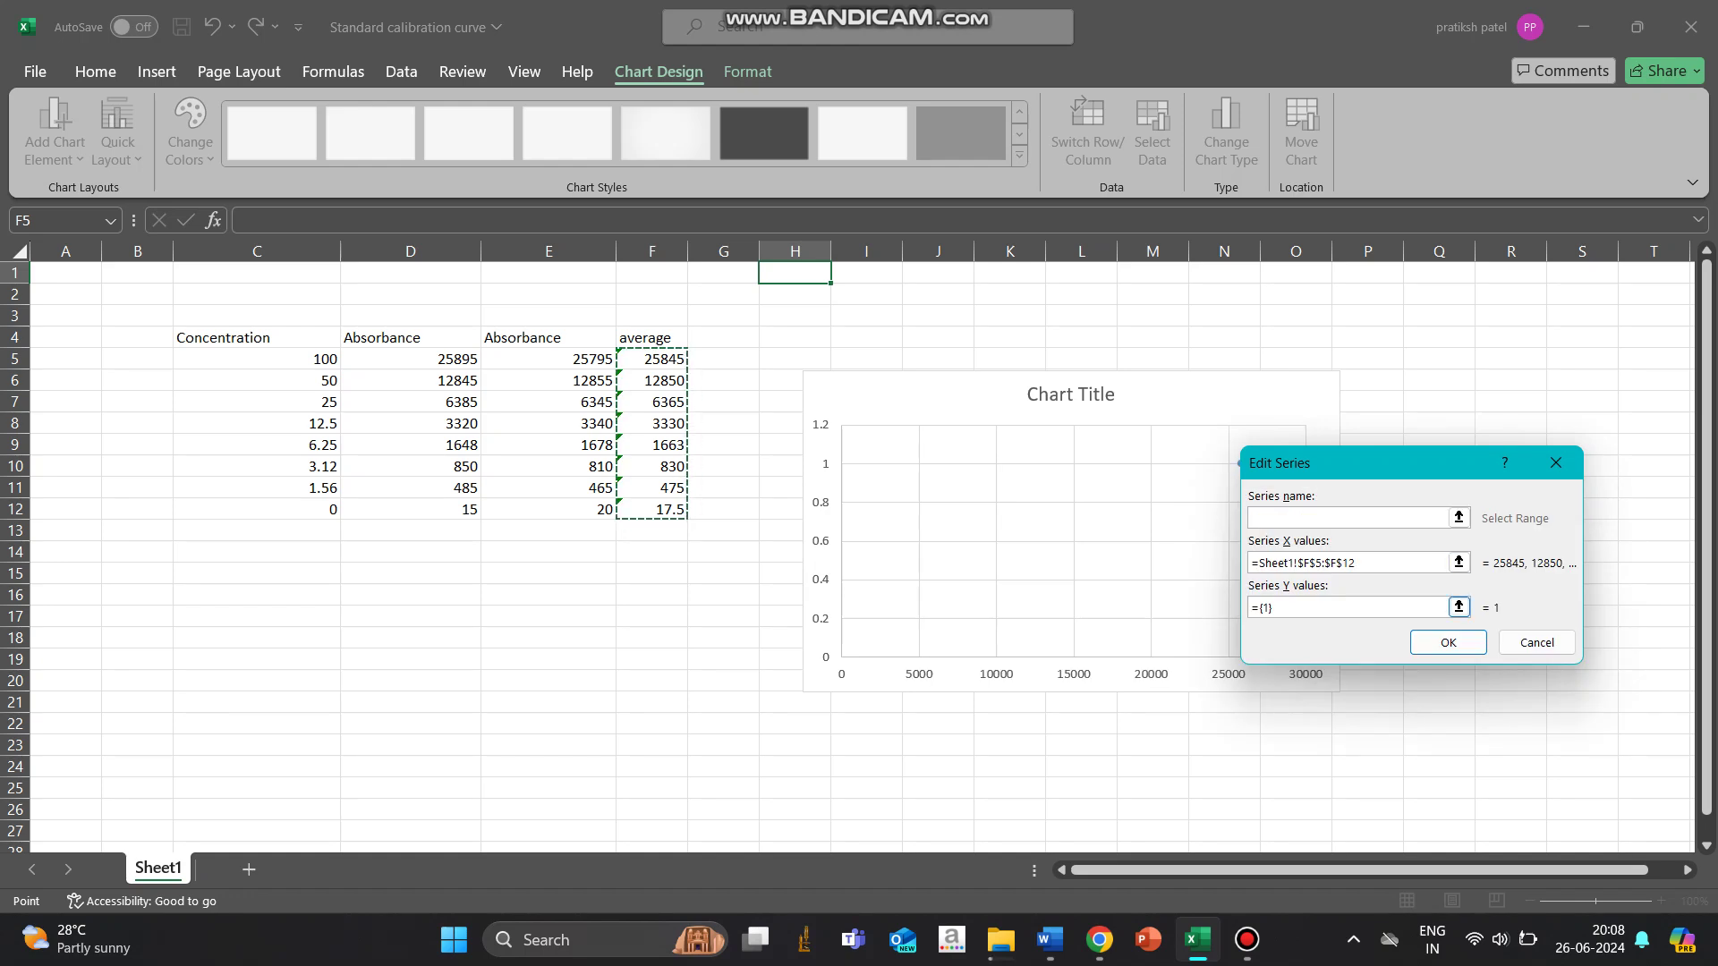
left_click(1458, 606)
left_click_drag(304, 358, 304, 510)
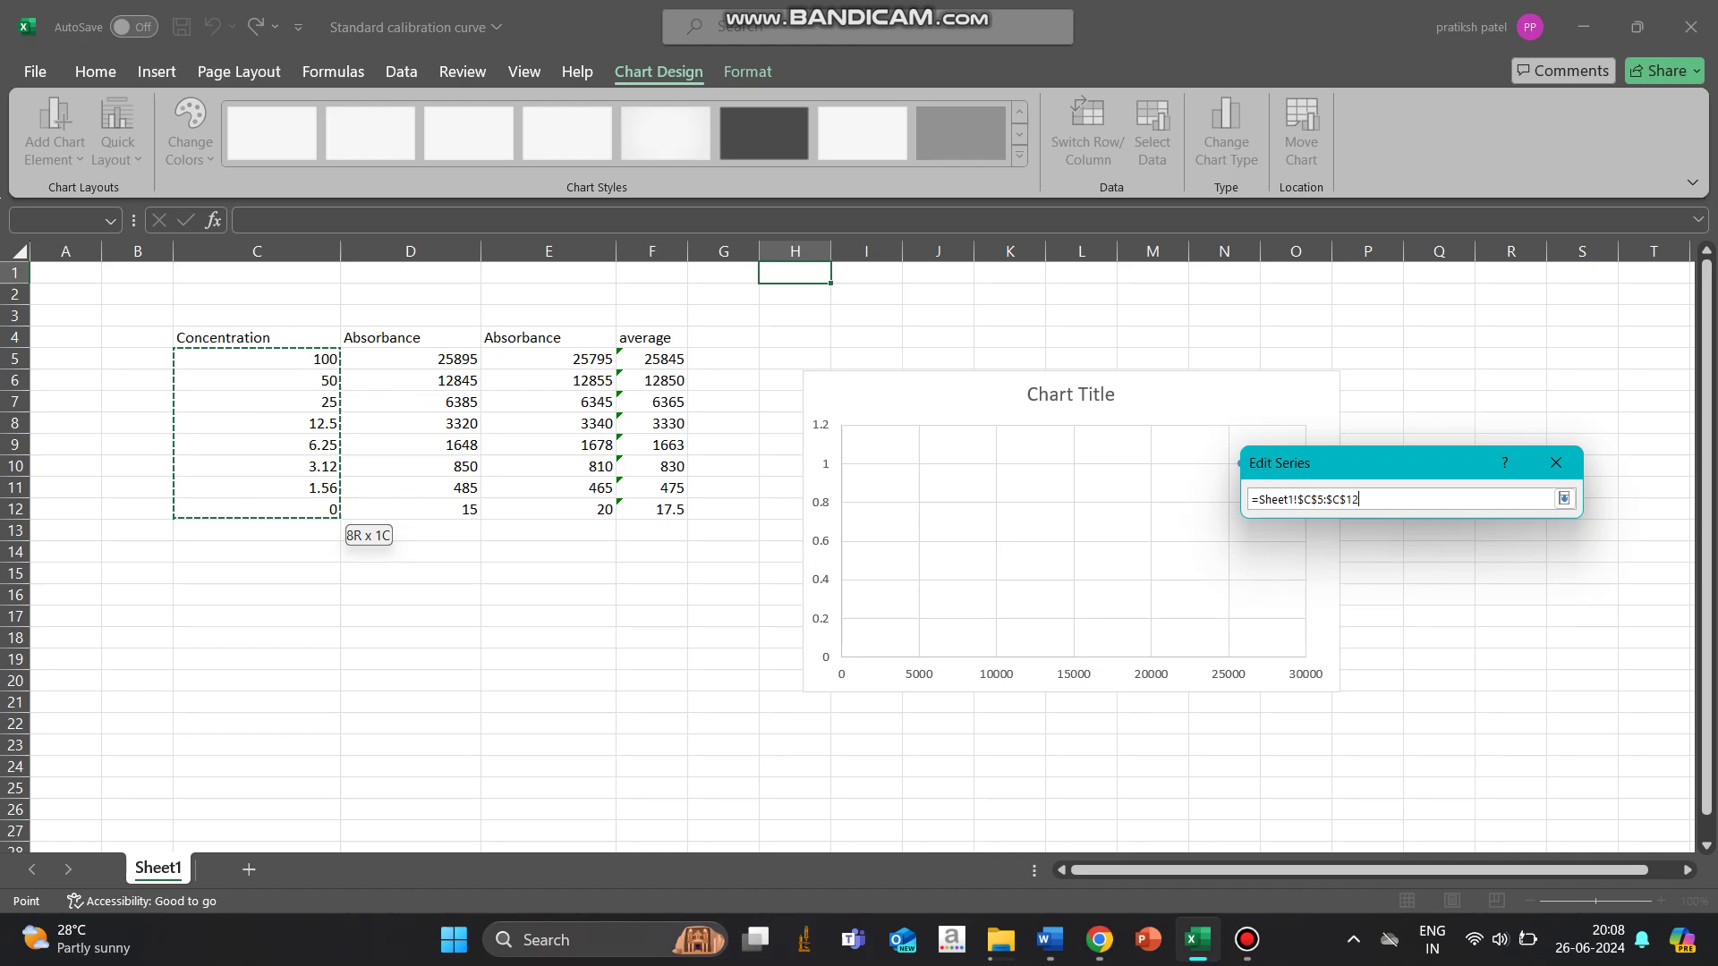
left_click(1564, 498)
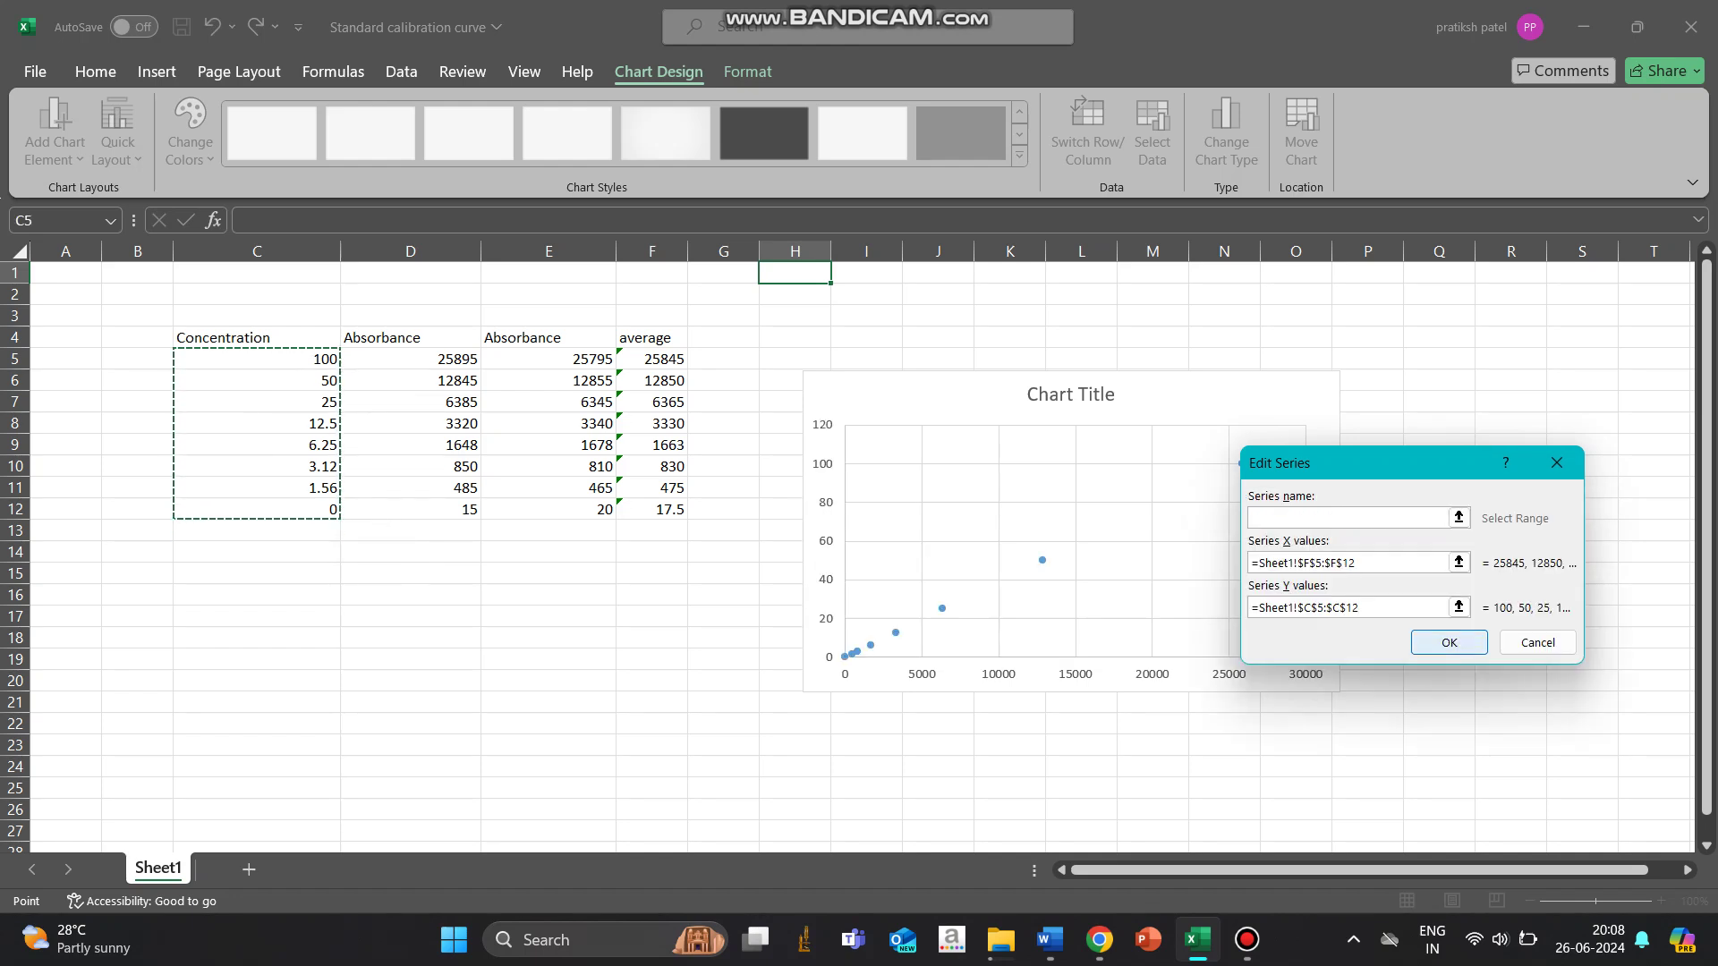
left_click(1449, 643)
left_click_drag(1396, 390, 1208, 378)
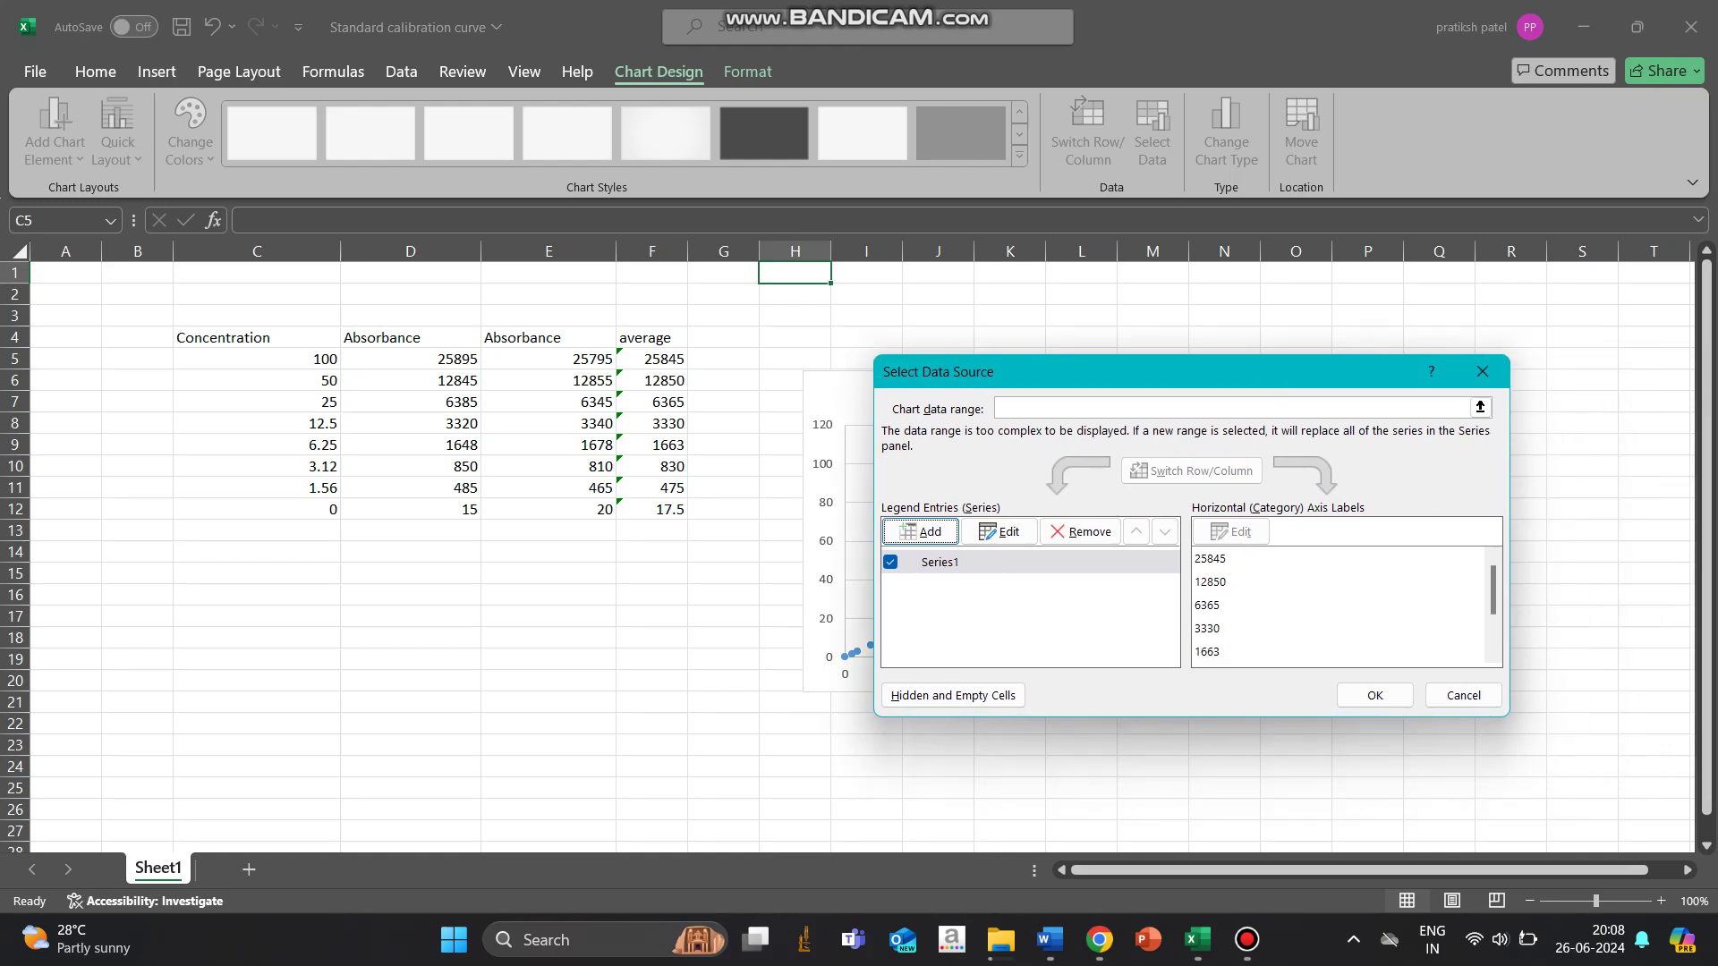
left_click(1362, 685)
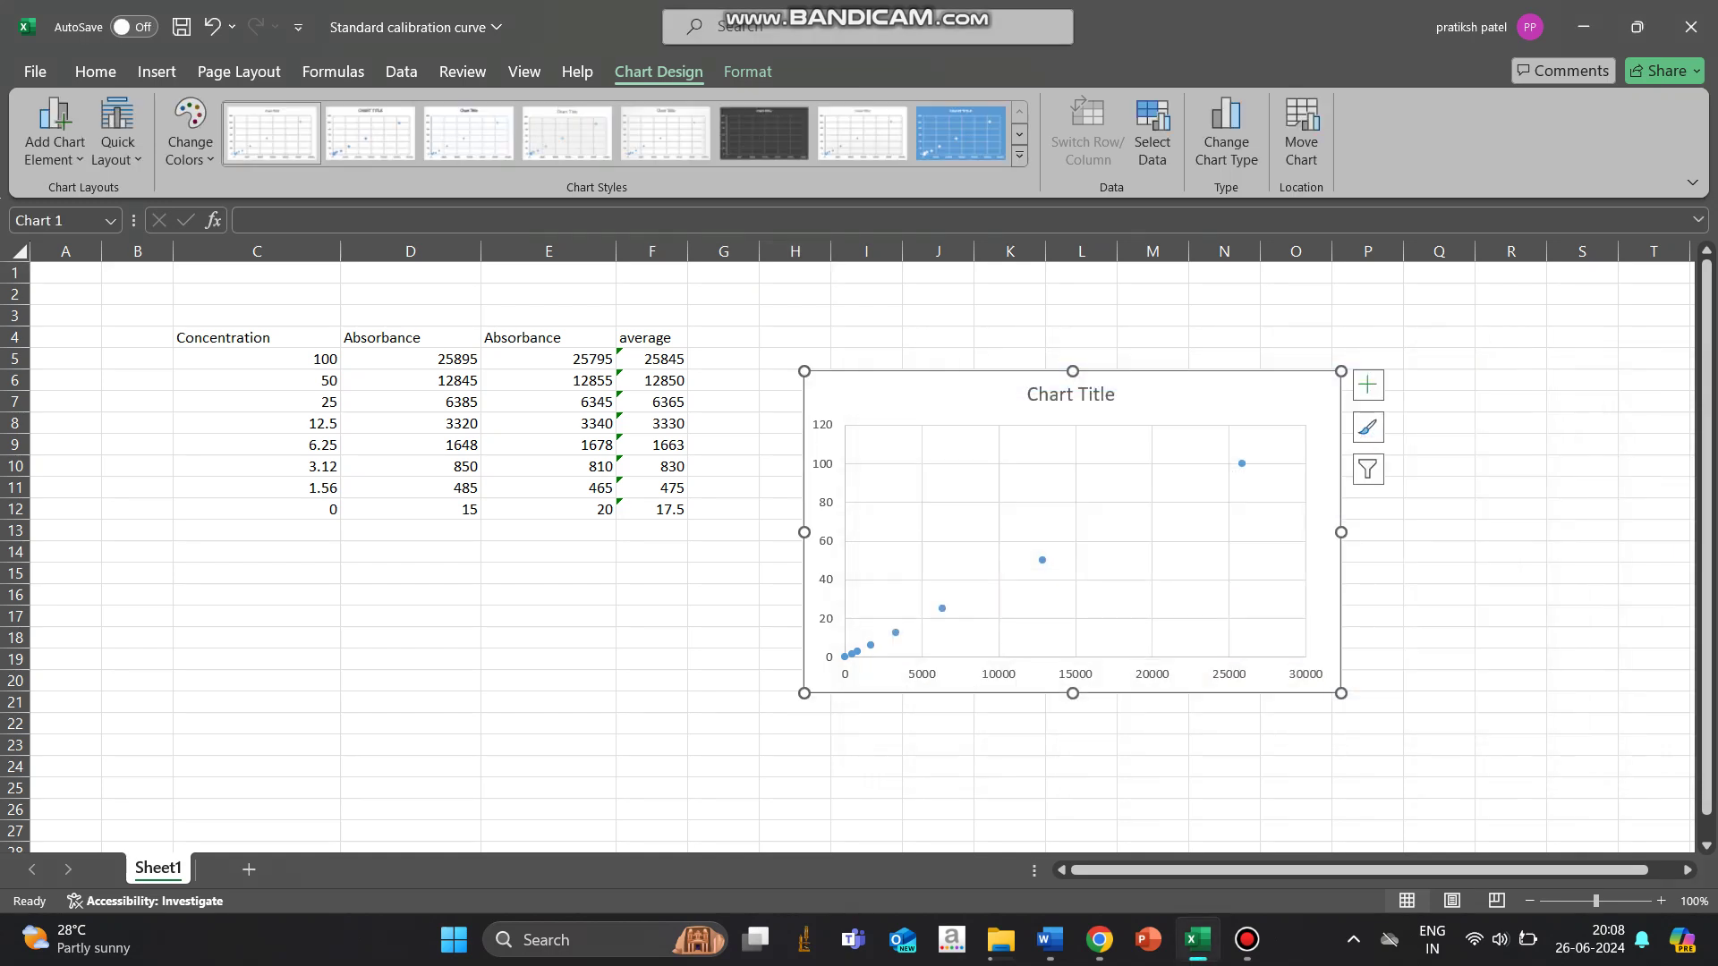
Add a trendline and display its equation y = 0.0039x - 0.1183 and R² = 1.
left_click(1367, 384)
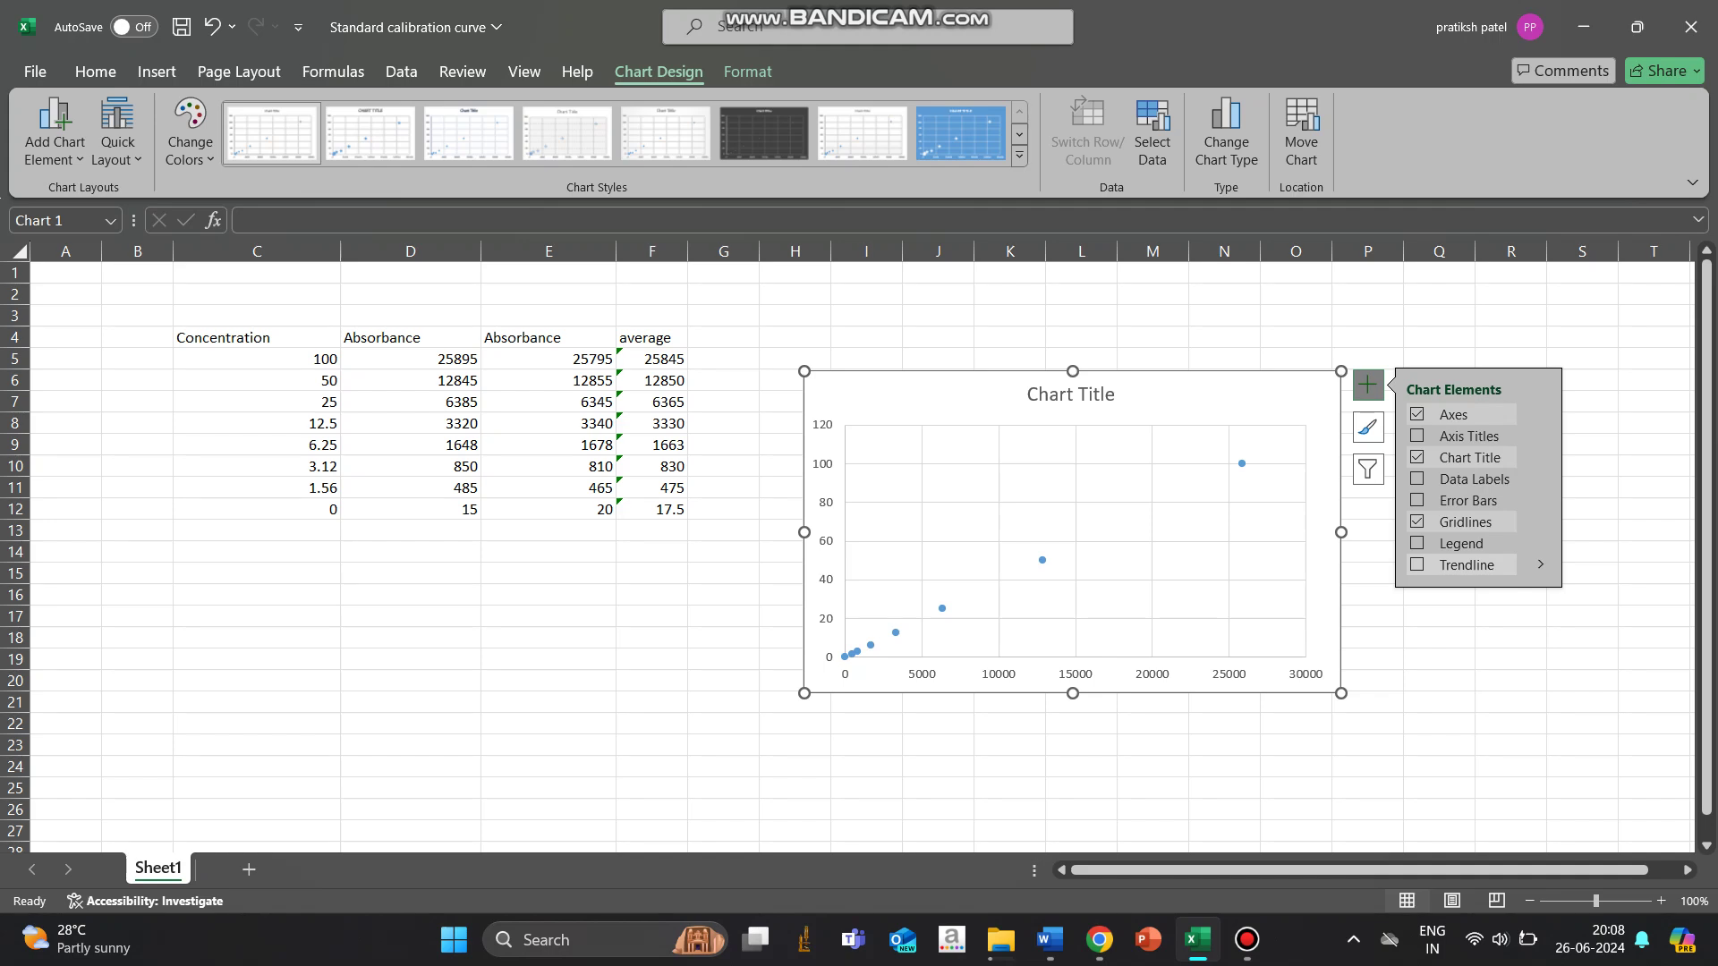
left_click(1582, 358)
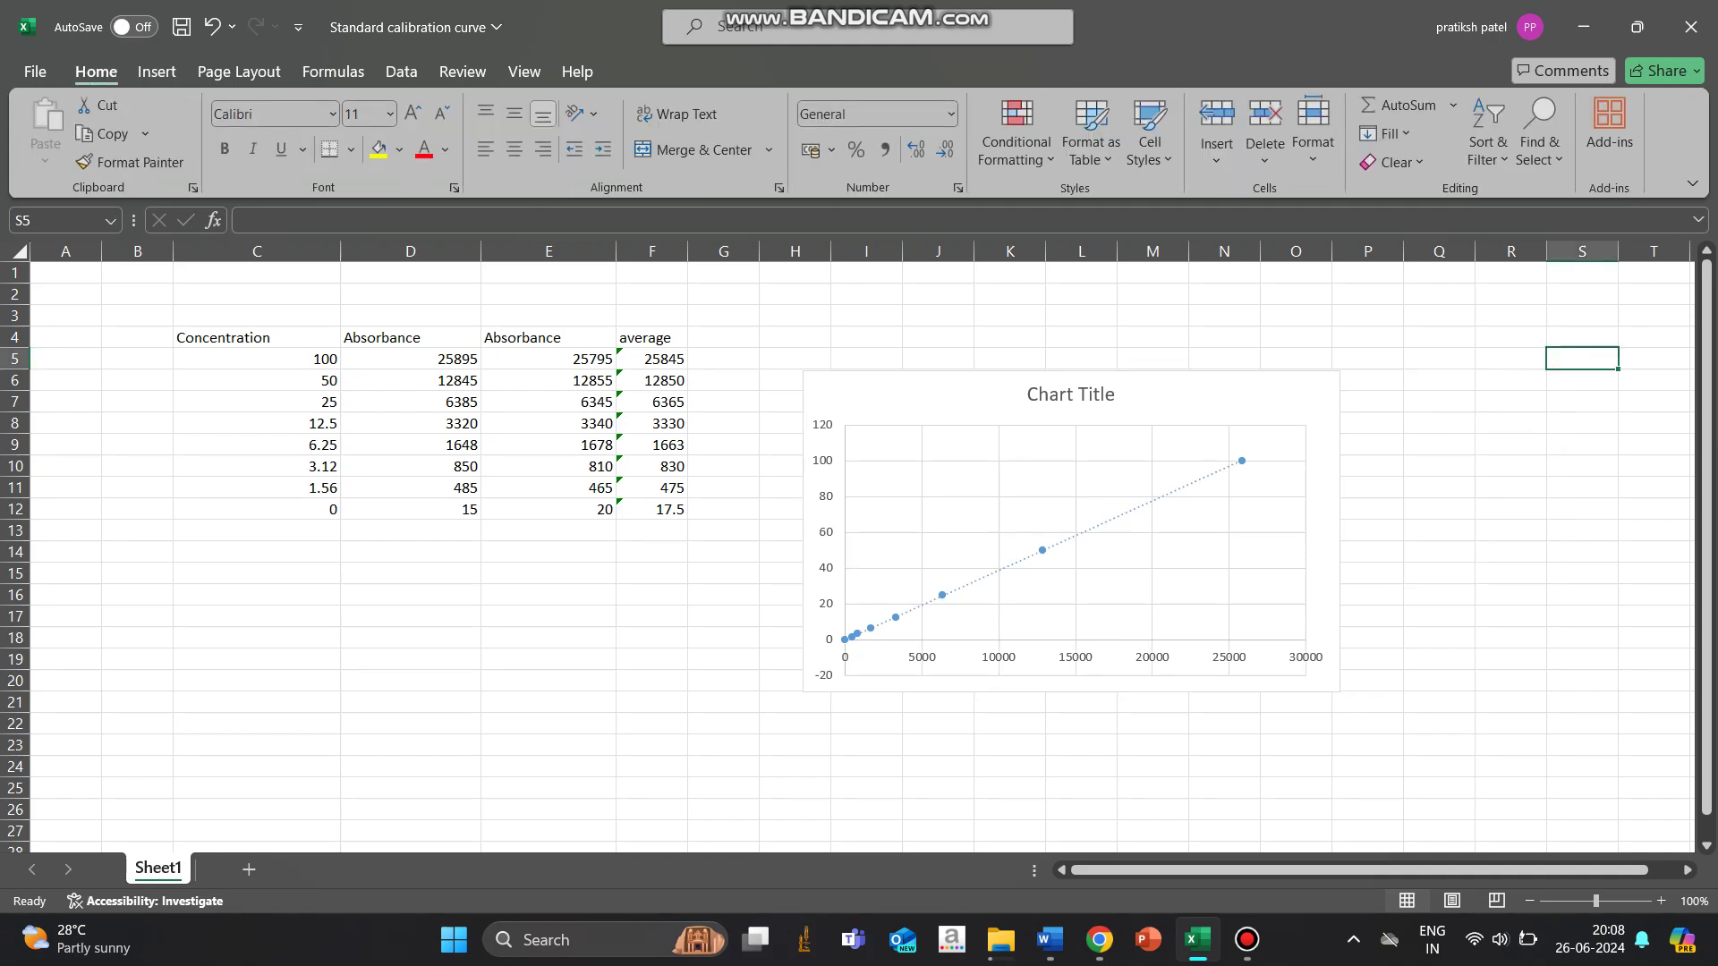
right_click(1089, 528)
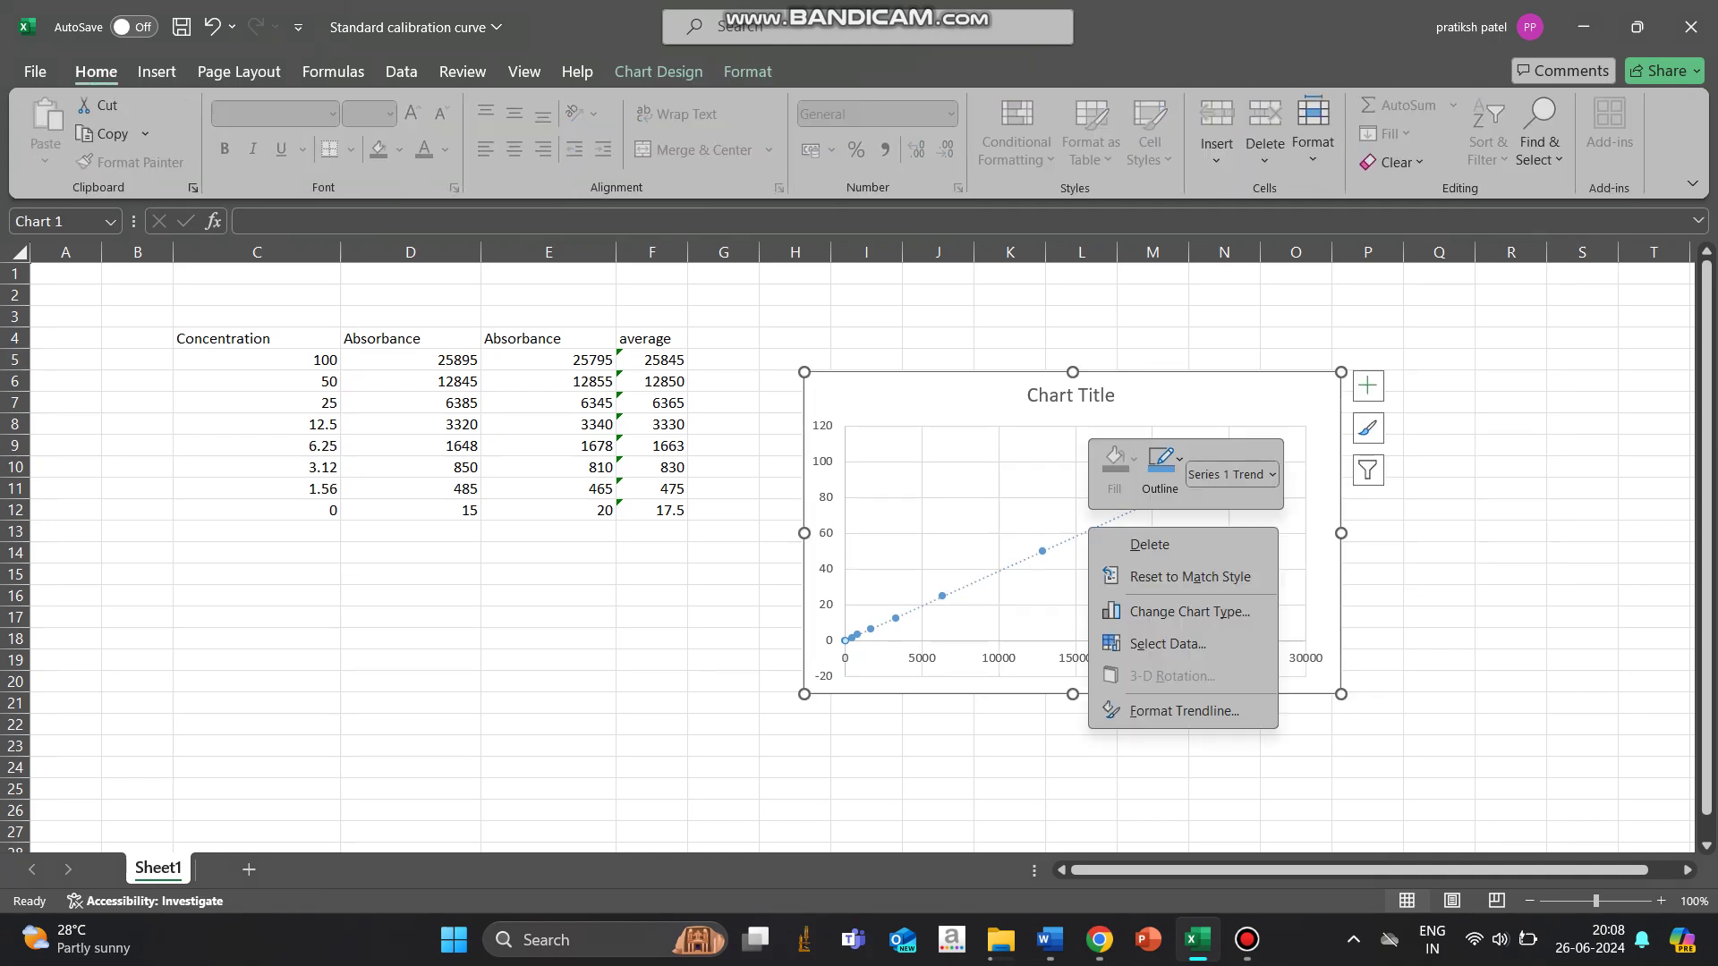
key("Escape")
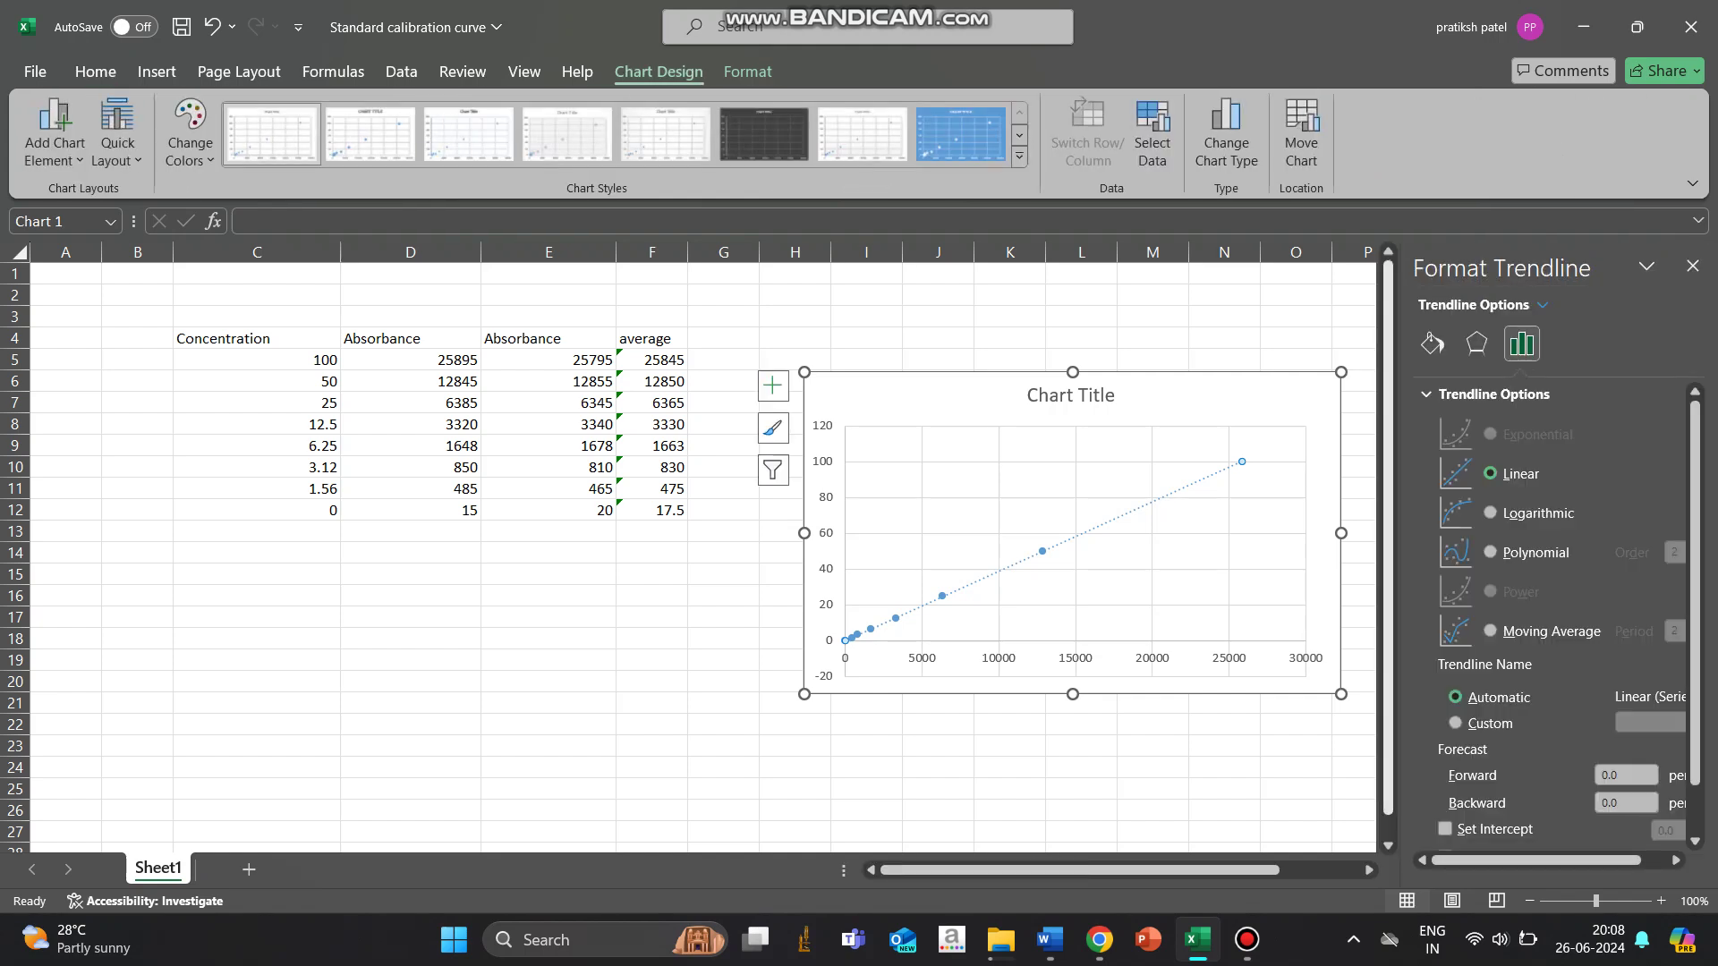
scroll(1556, 536, "down", 1)
left_click(1445, 801)
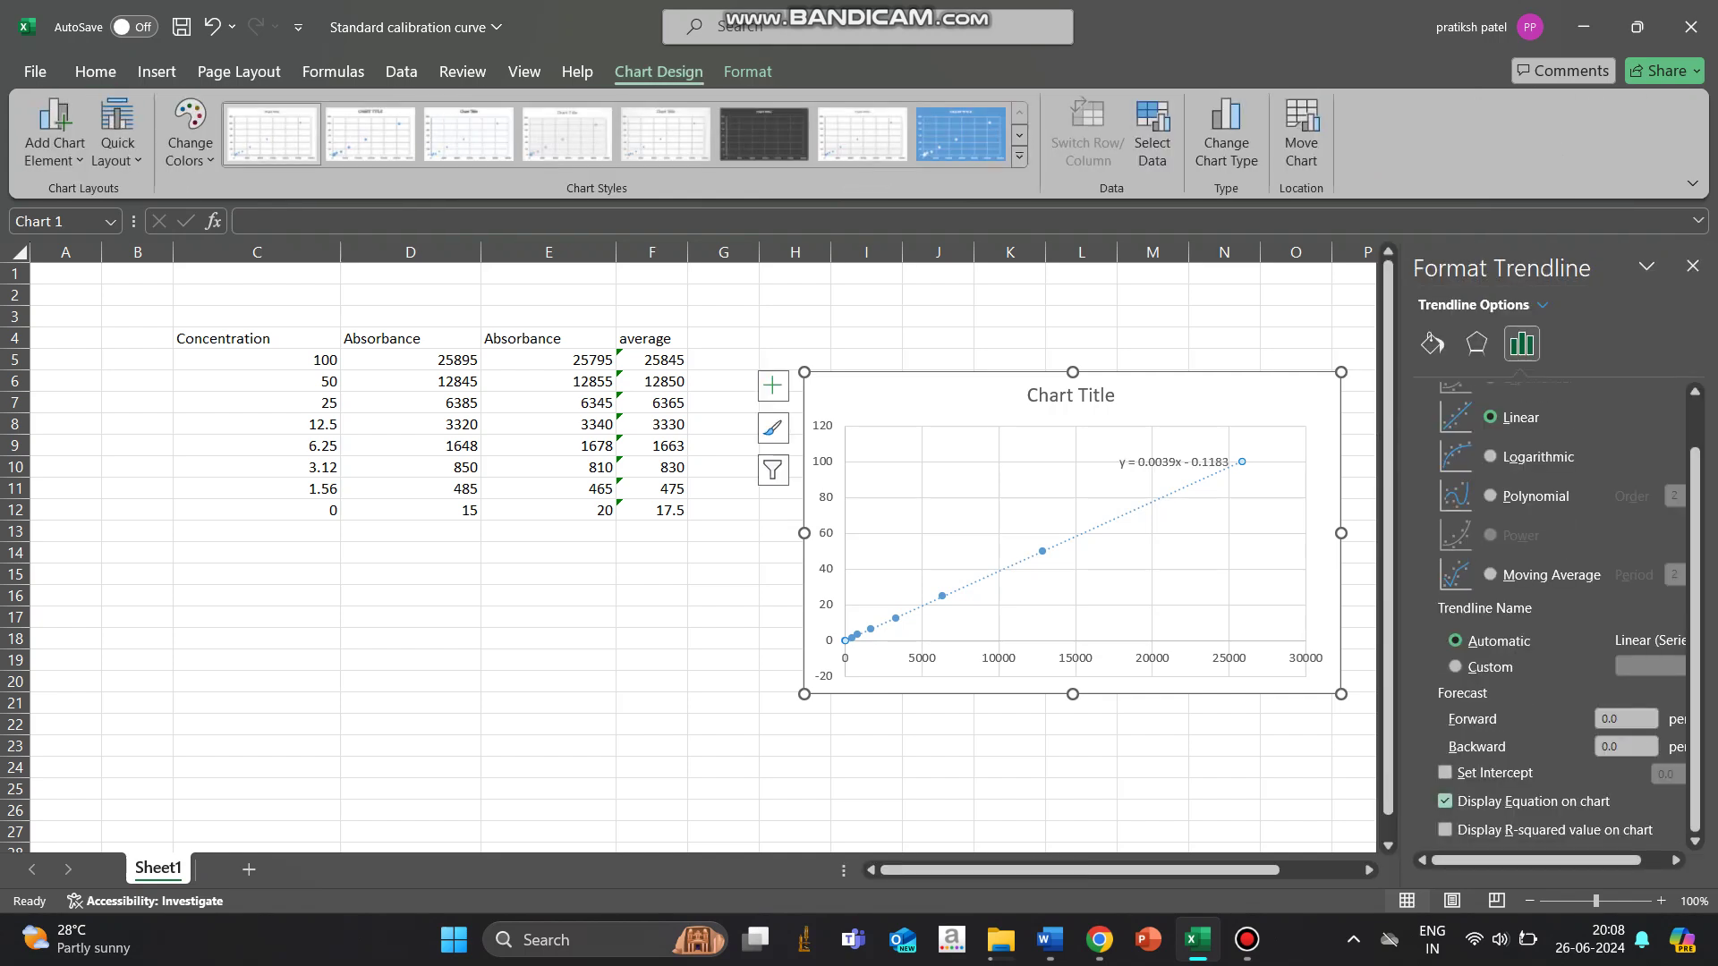
left_click(1445, 829)
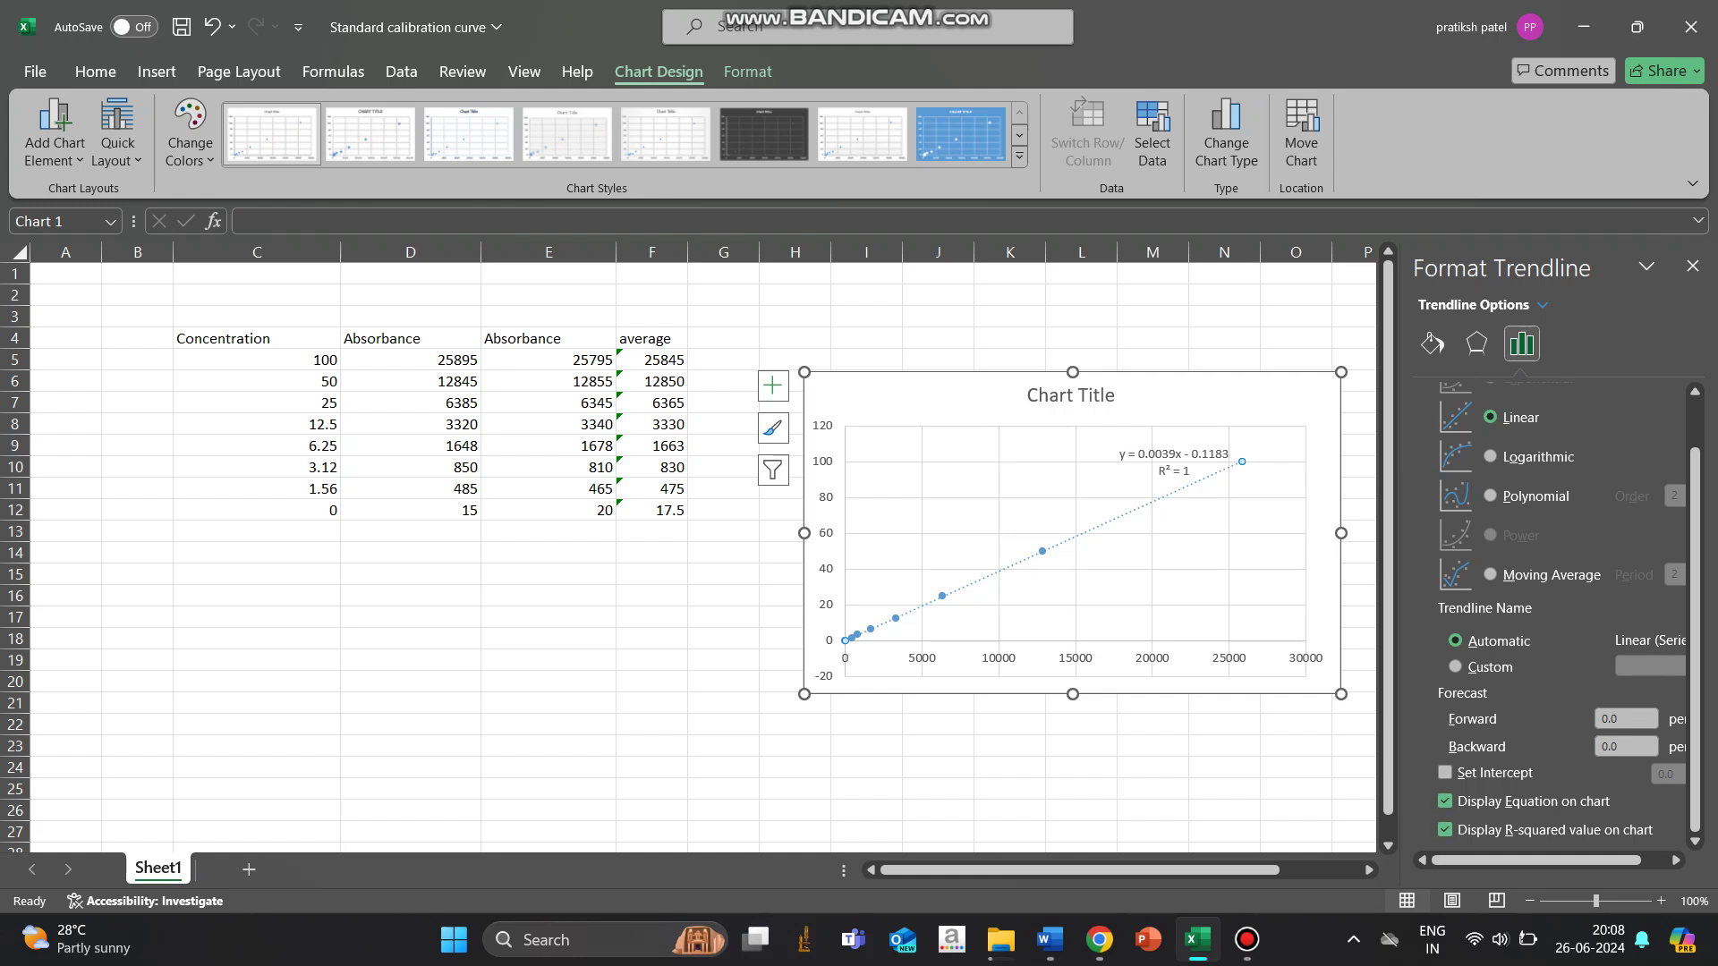
left_click(1692, 266)
scroll(859, 555, "down", 1)
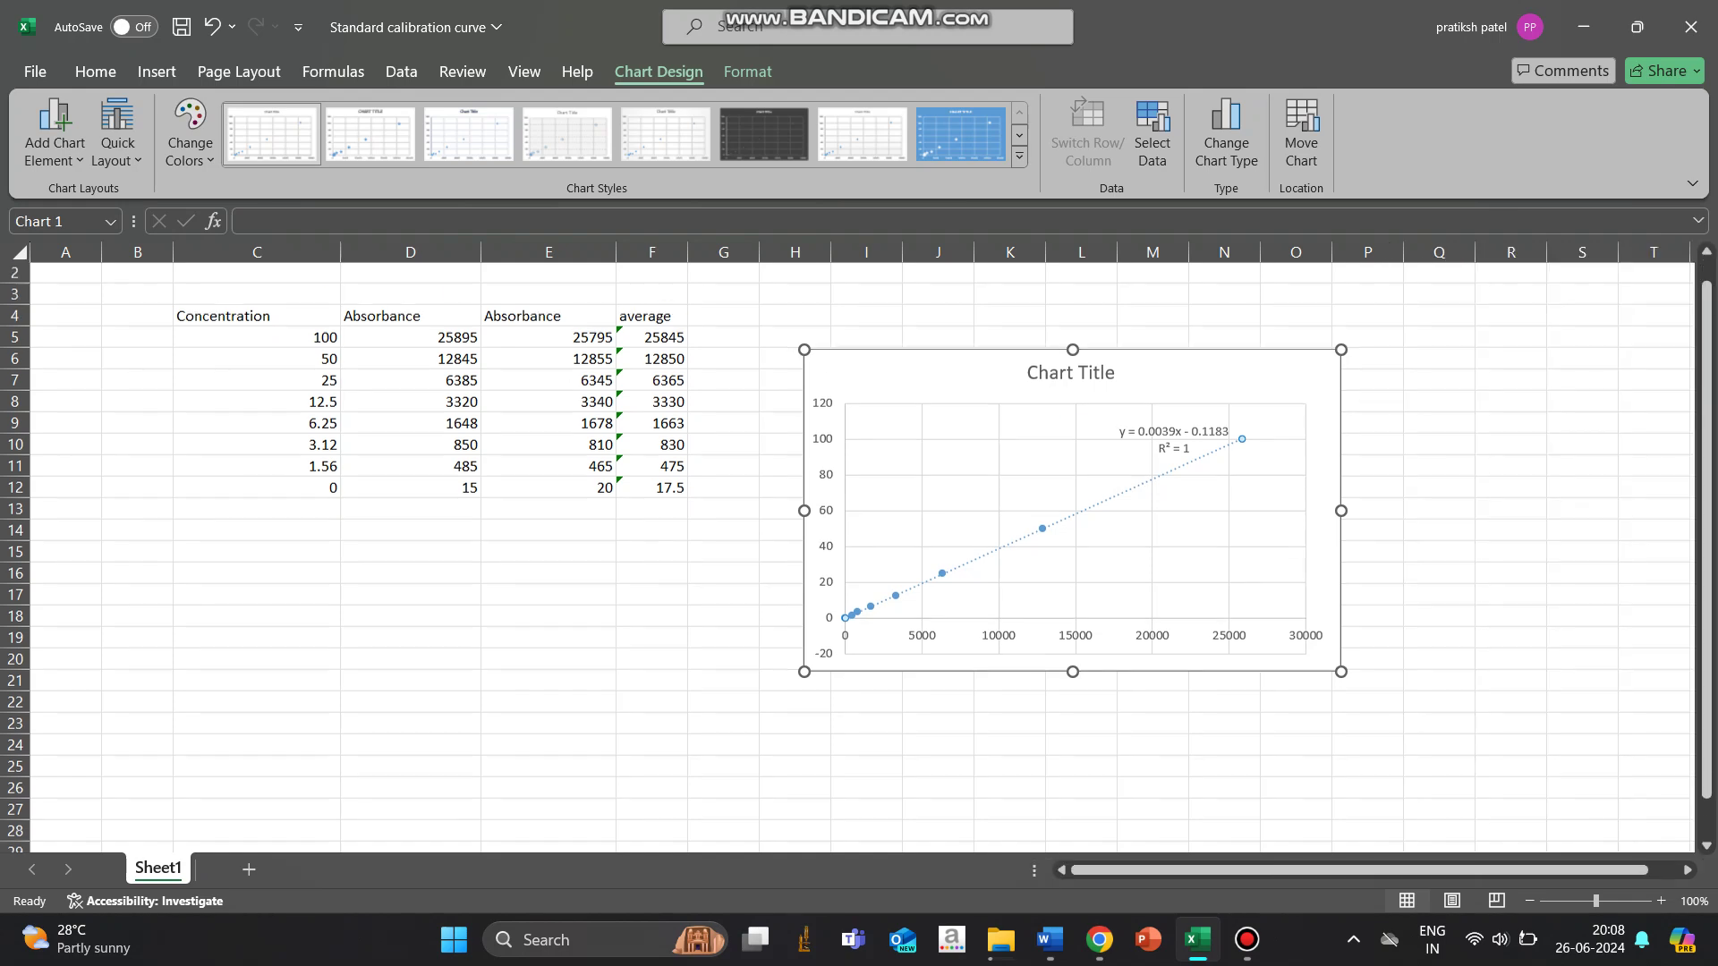
Label D18 'slope' and move the trendline equation label down and left.
left_click(410, 573)
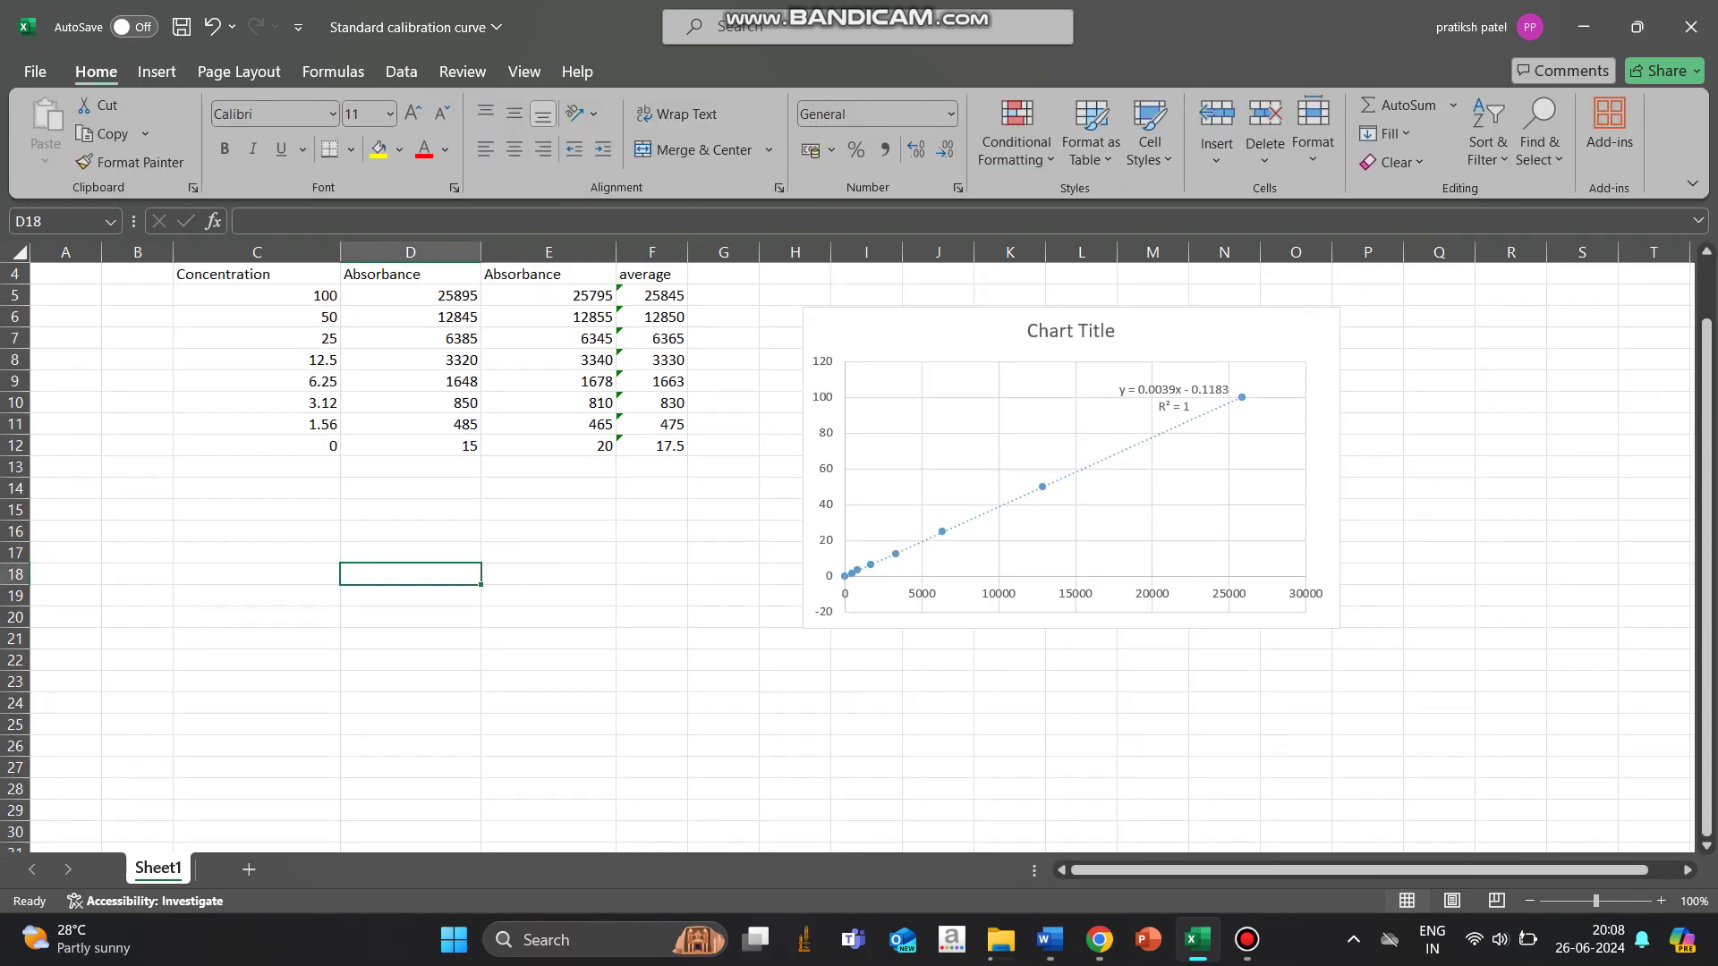
type("slope")
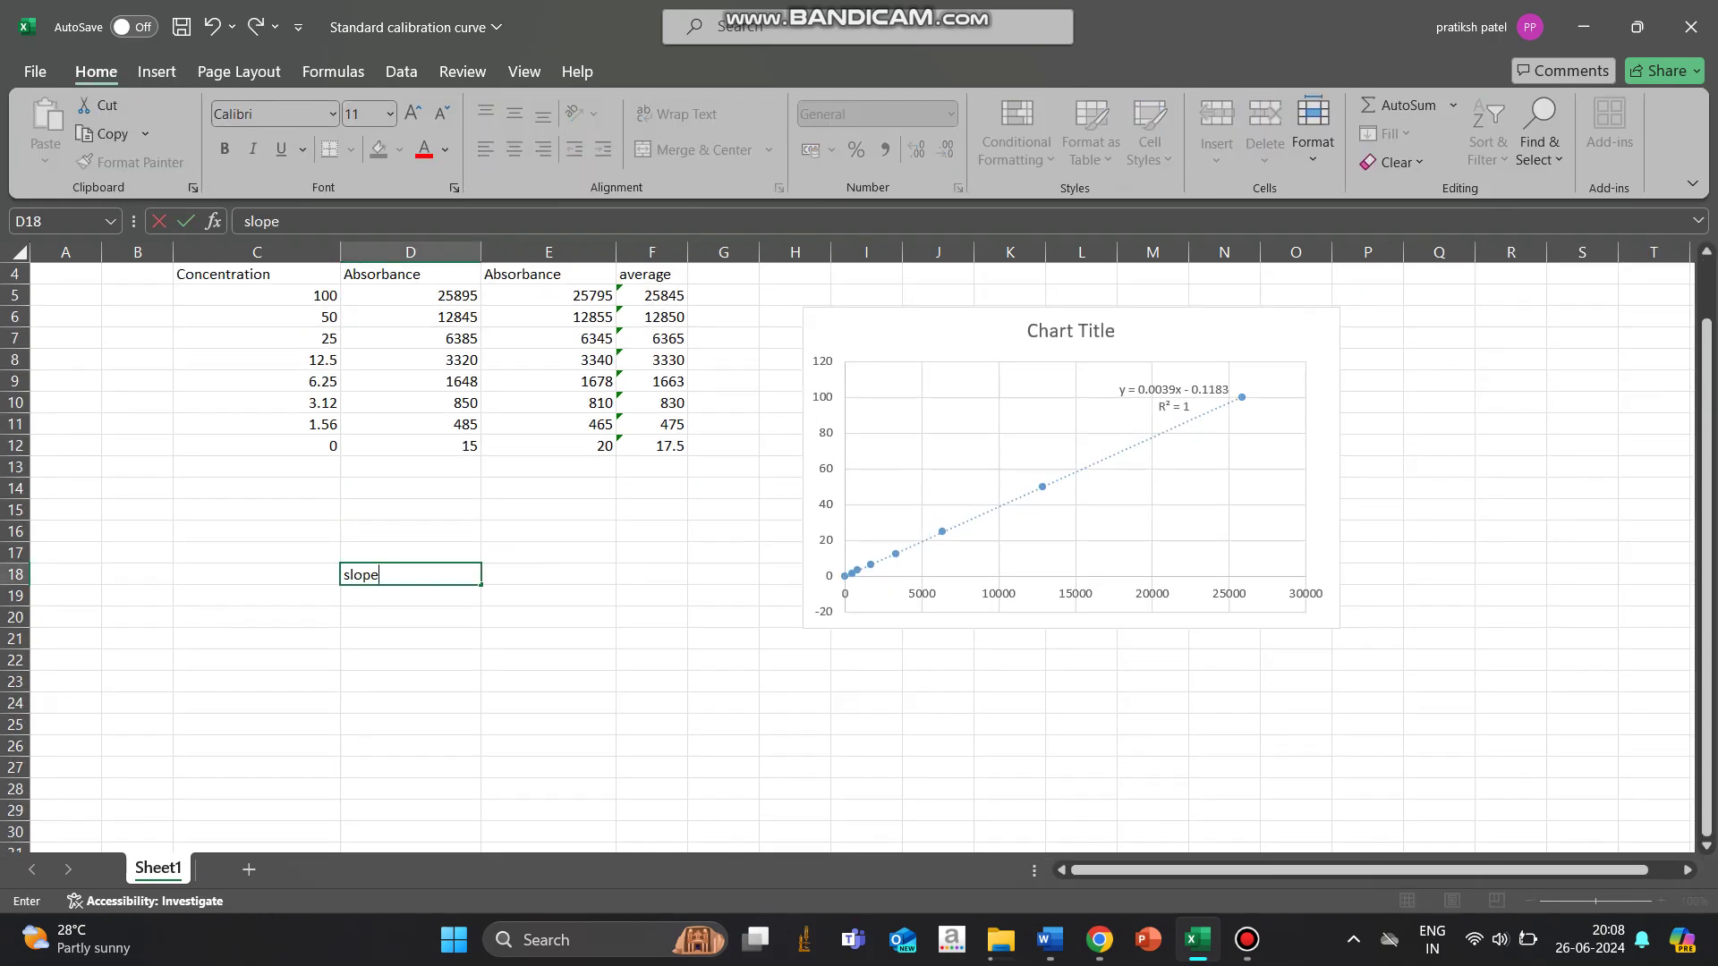
key("Tab")
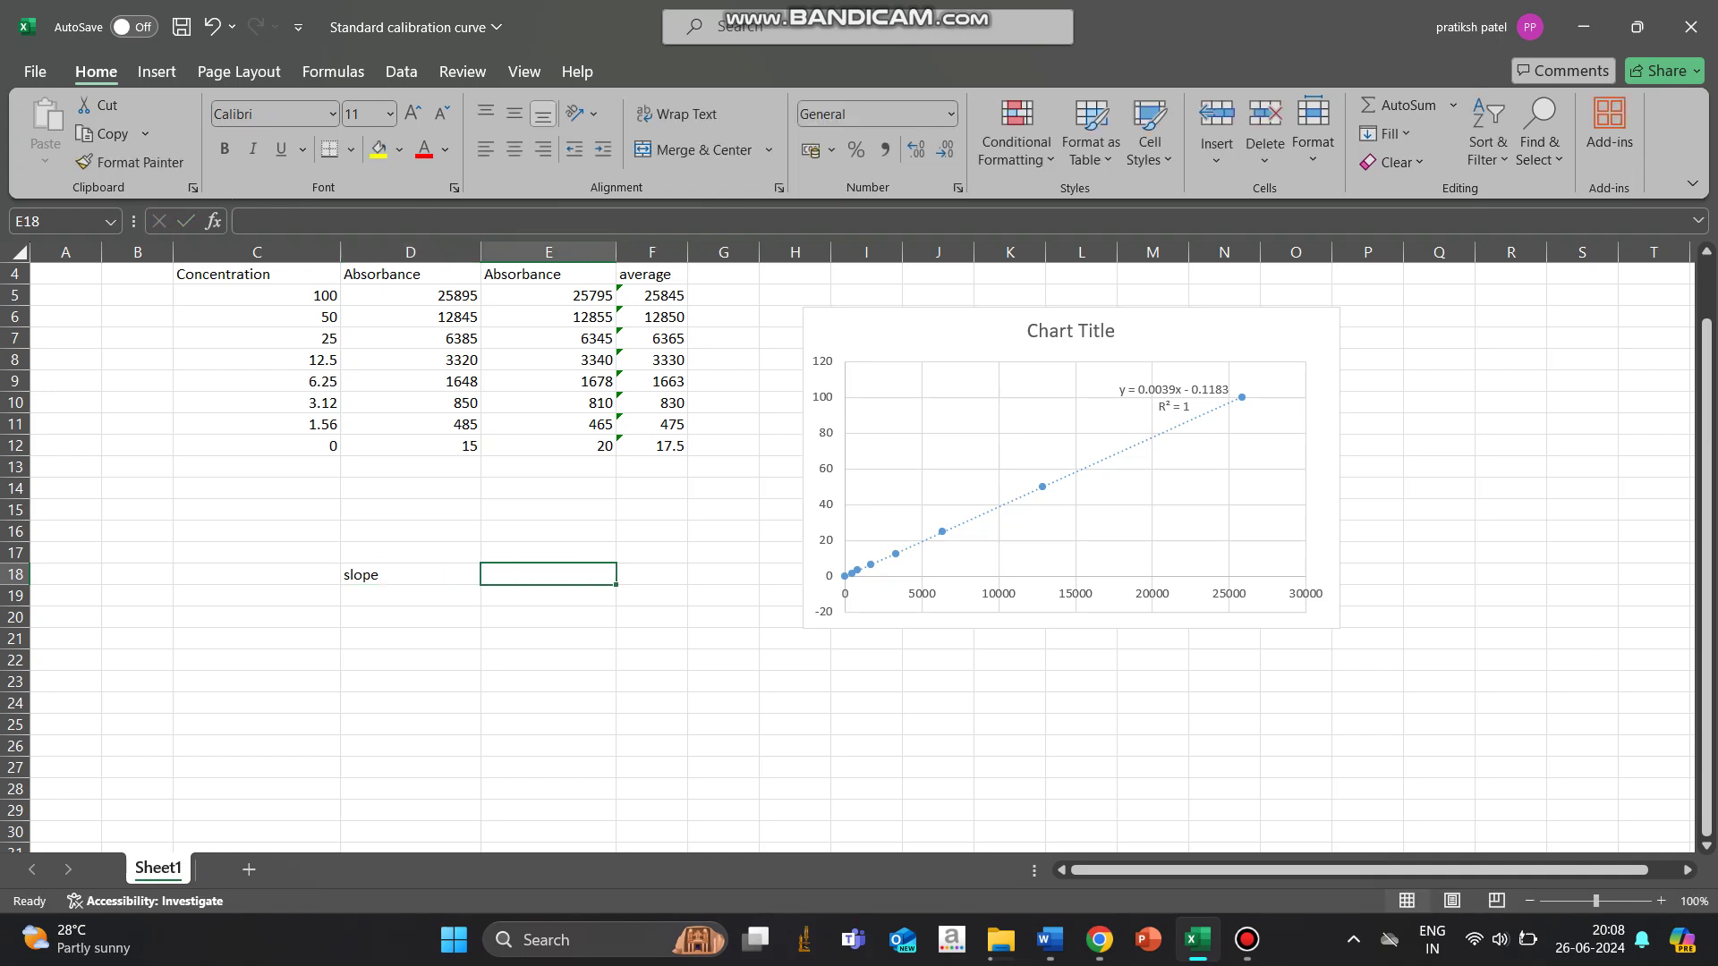
left_click(1173, 397)
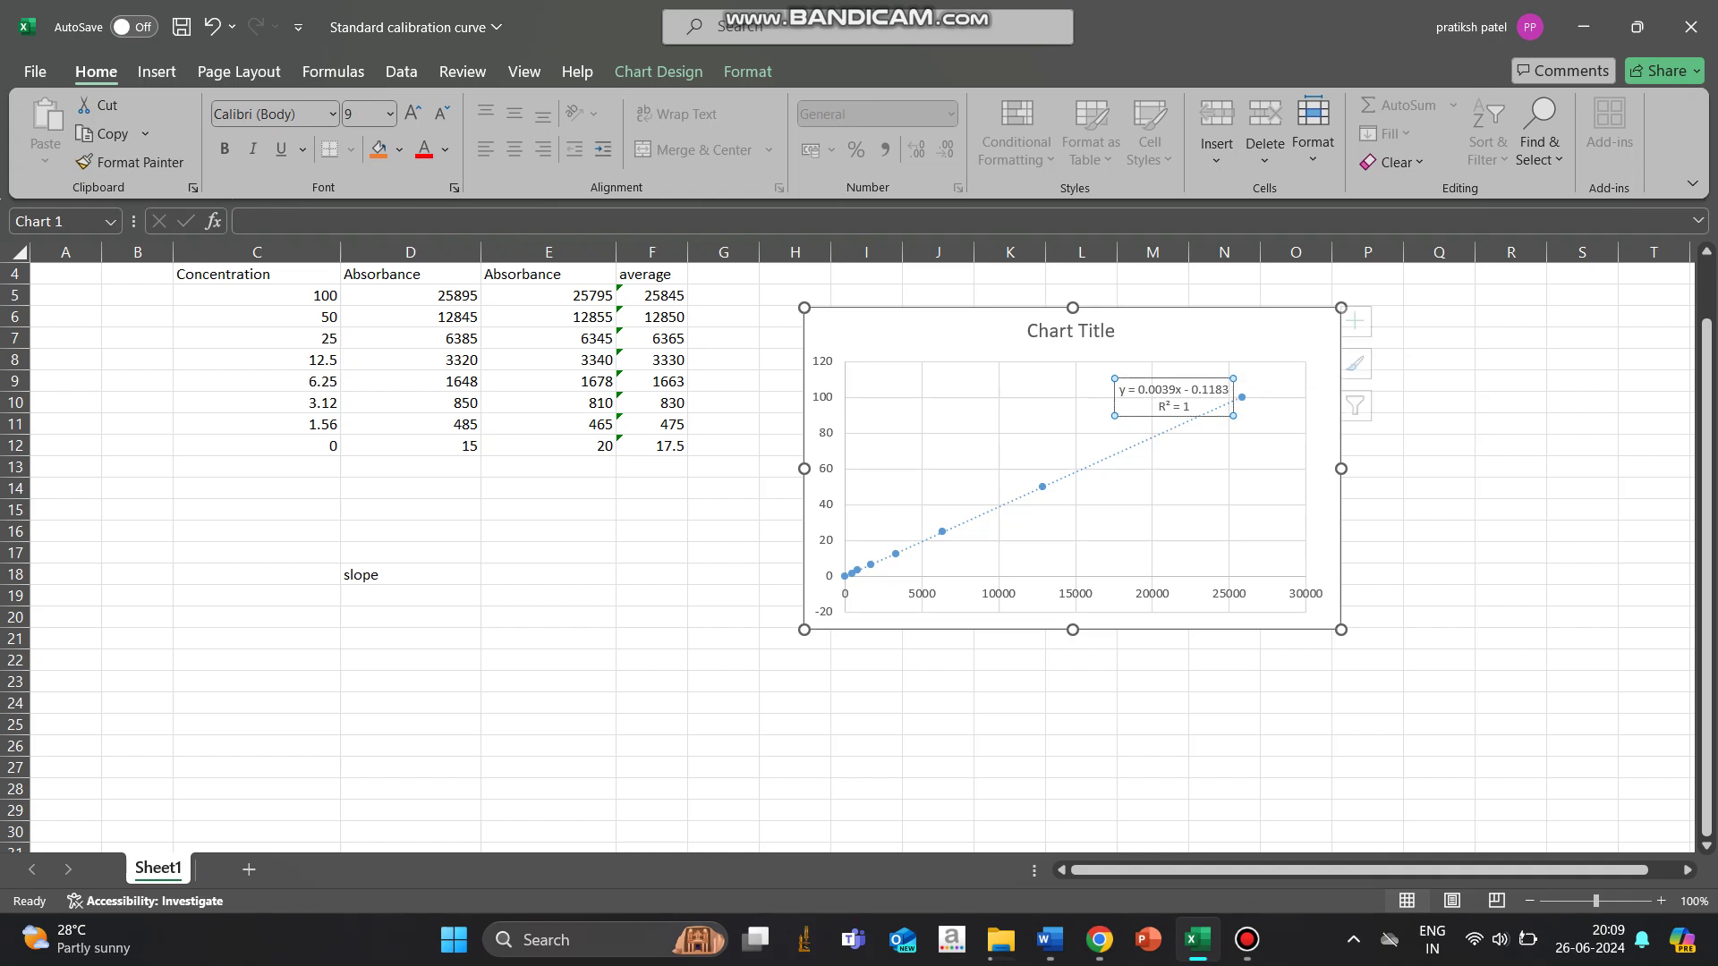
left_click(1175, 390)
left_click_drag(1133, 414, 1060, 430)
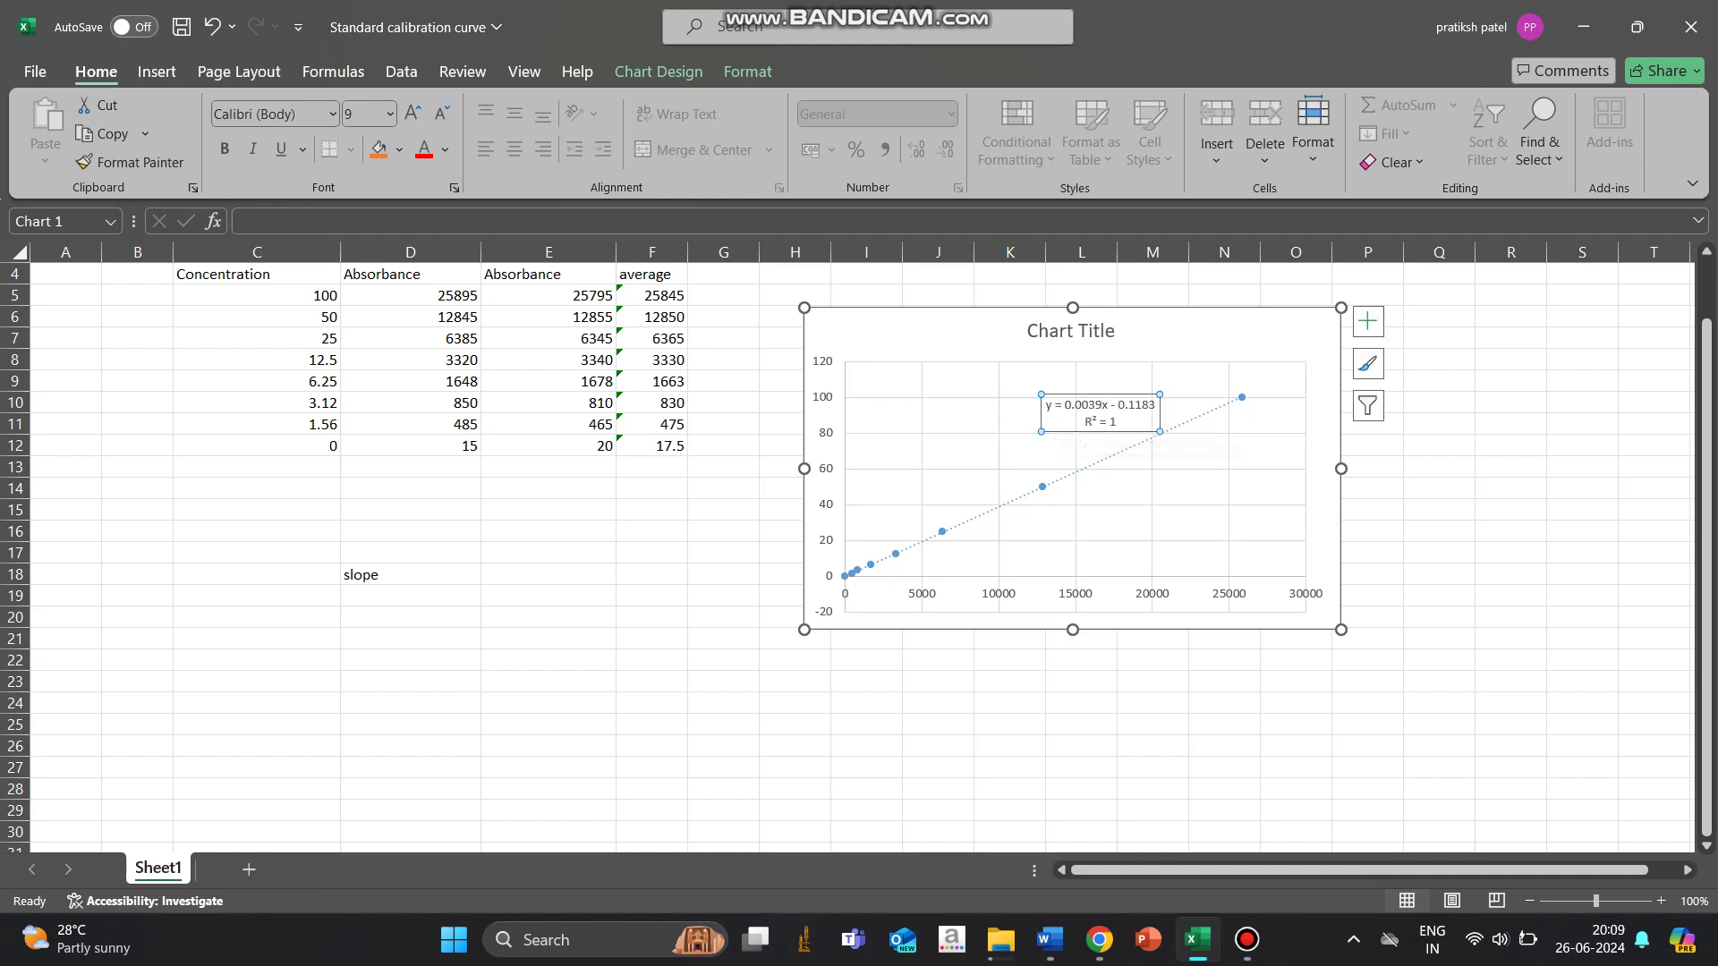
Enter slope 0.0039 in E18, and 'Intercept' with 0.1183 in D19:E19.
left_click(548, 575)
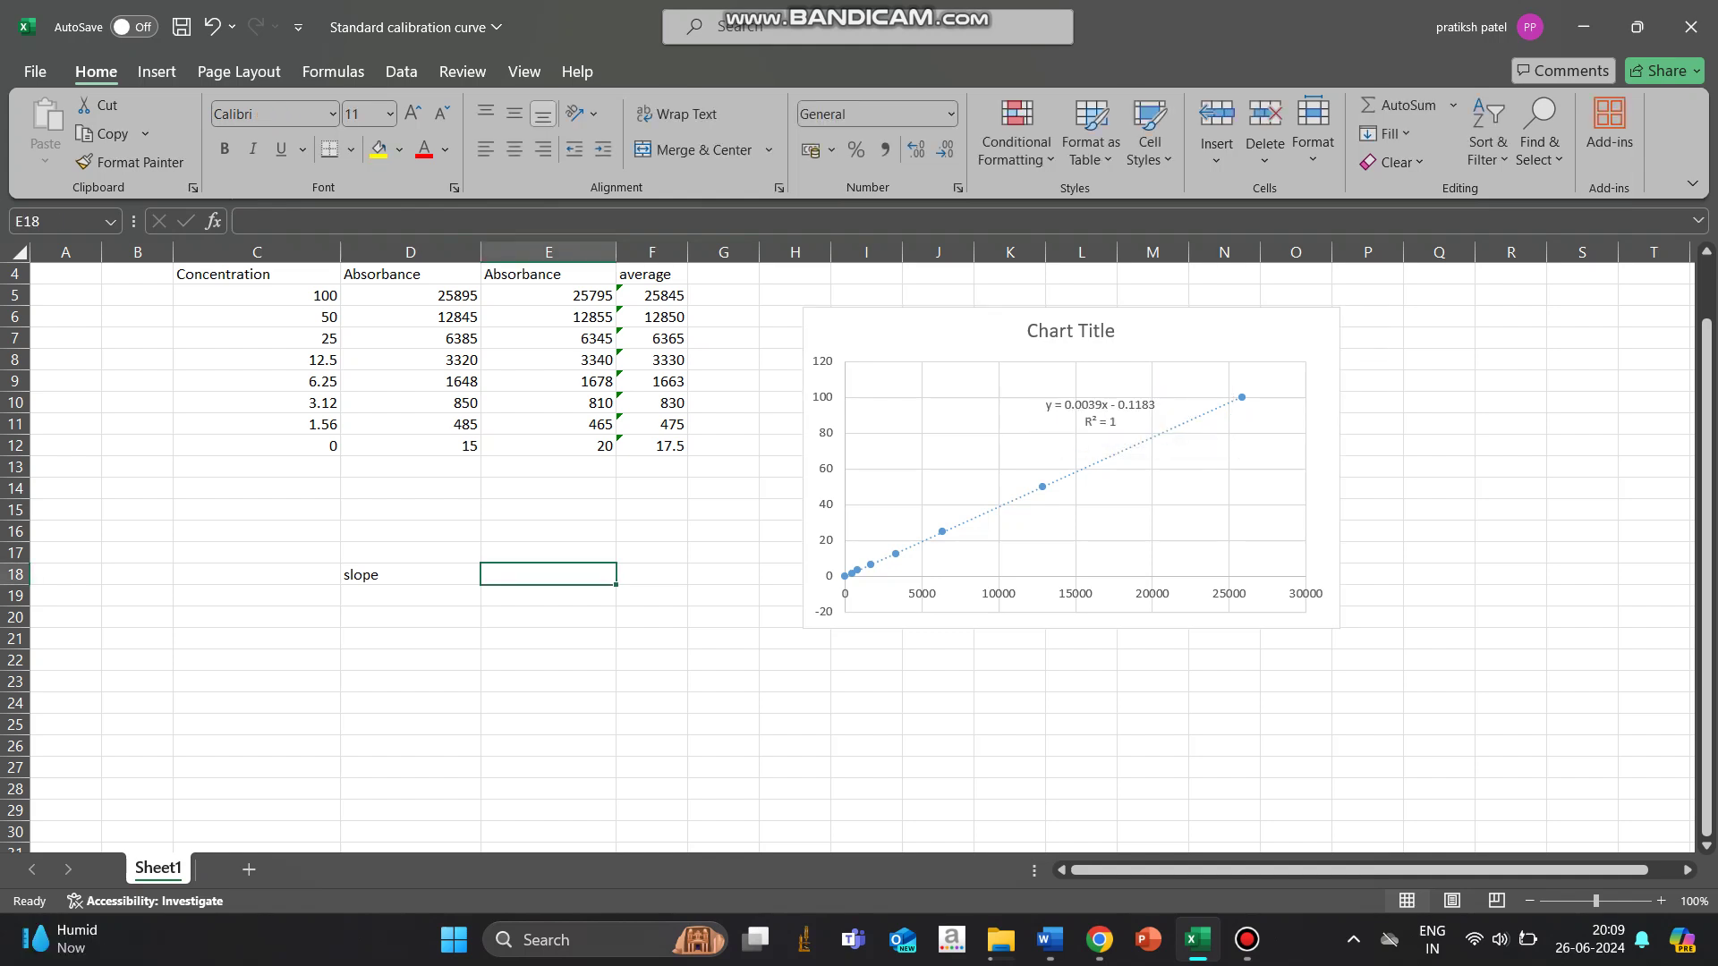
type("0.0039")
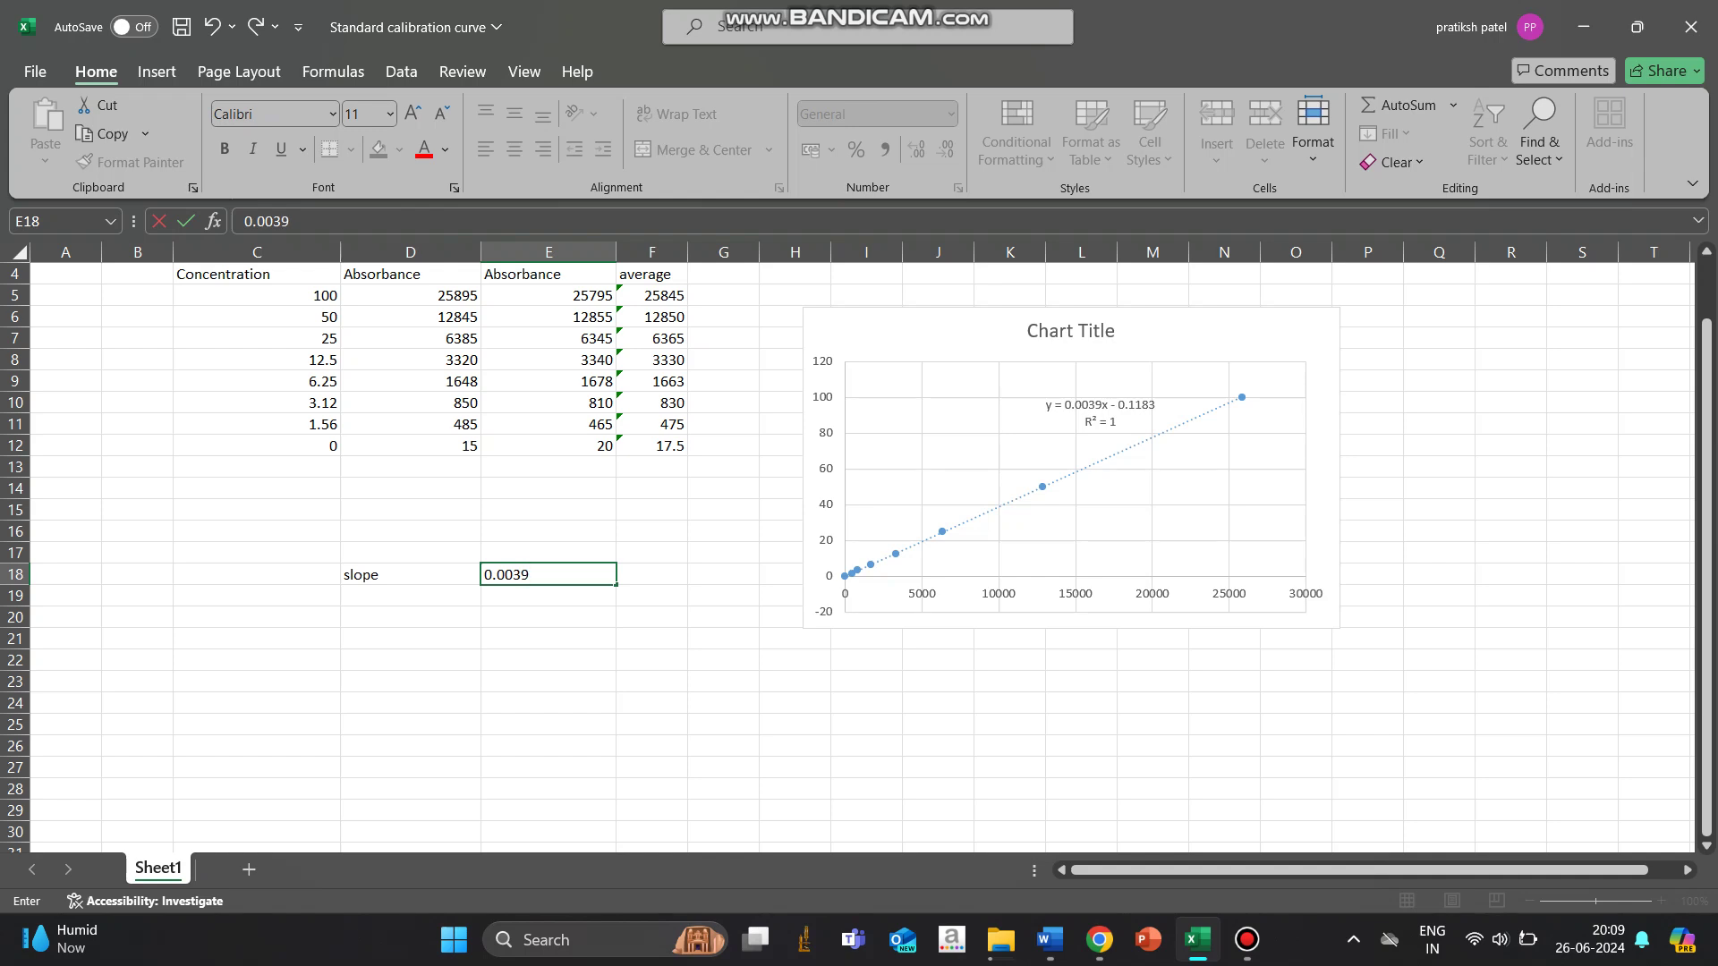
left_click(410, 596)
type("Inter")
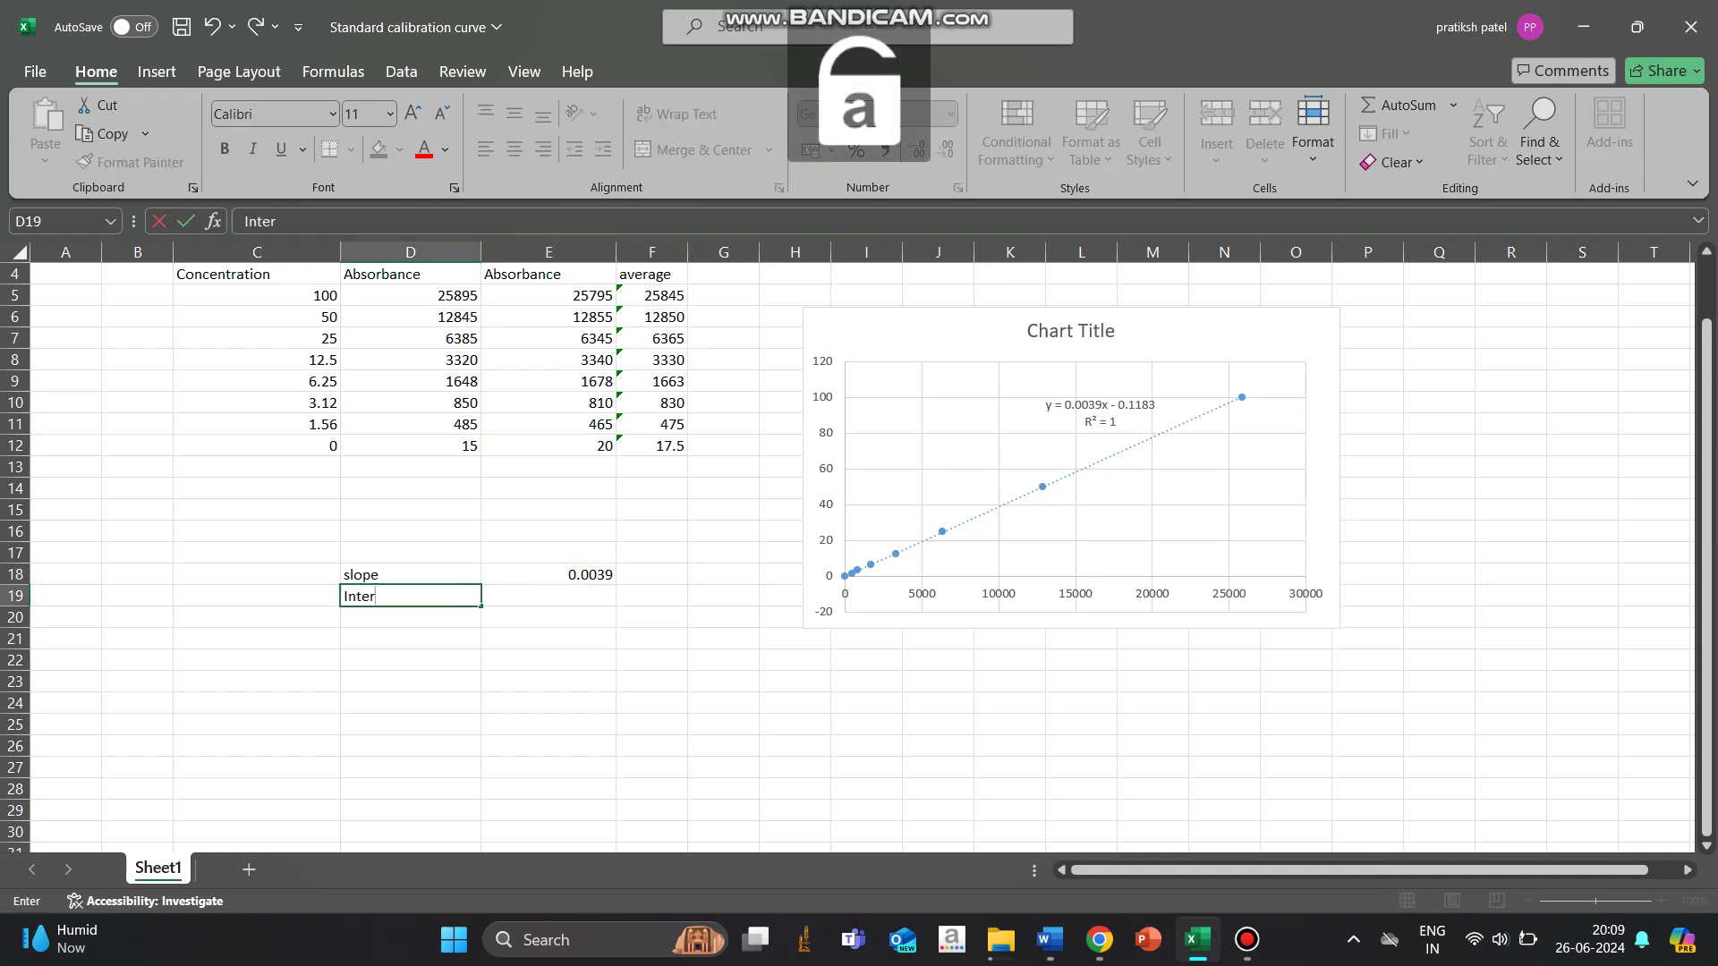
type("cep")
type("t")
key("Tab")
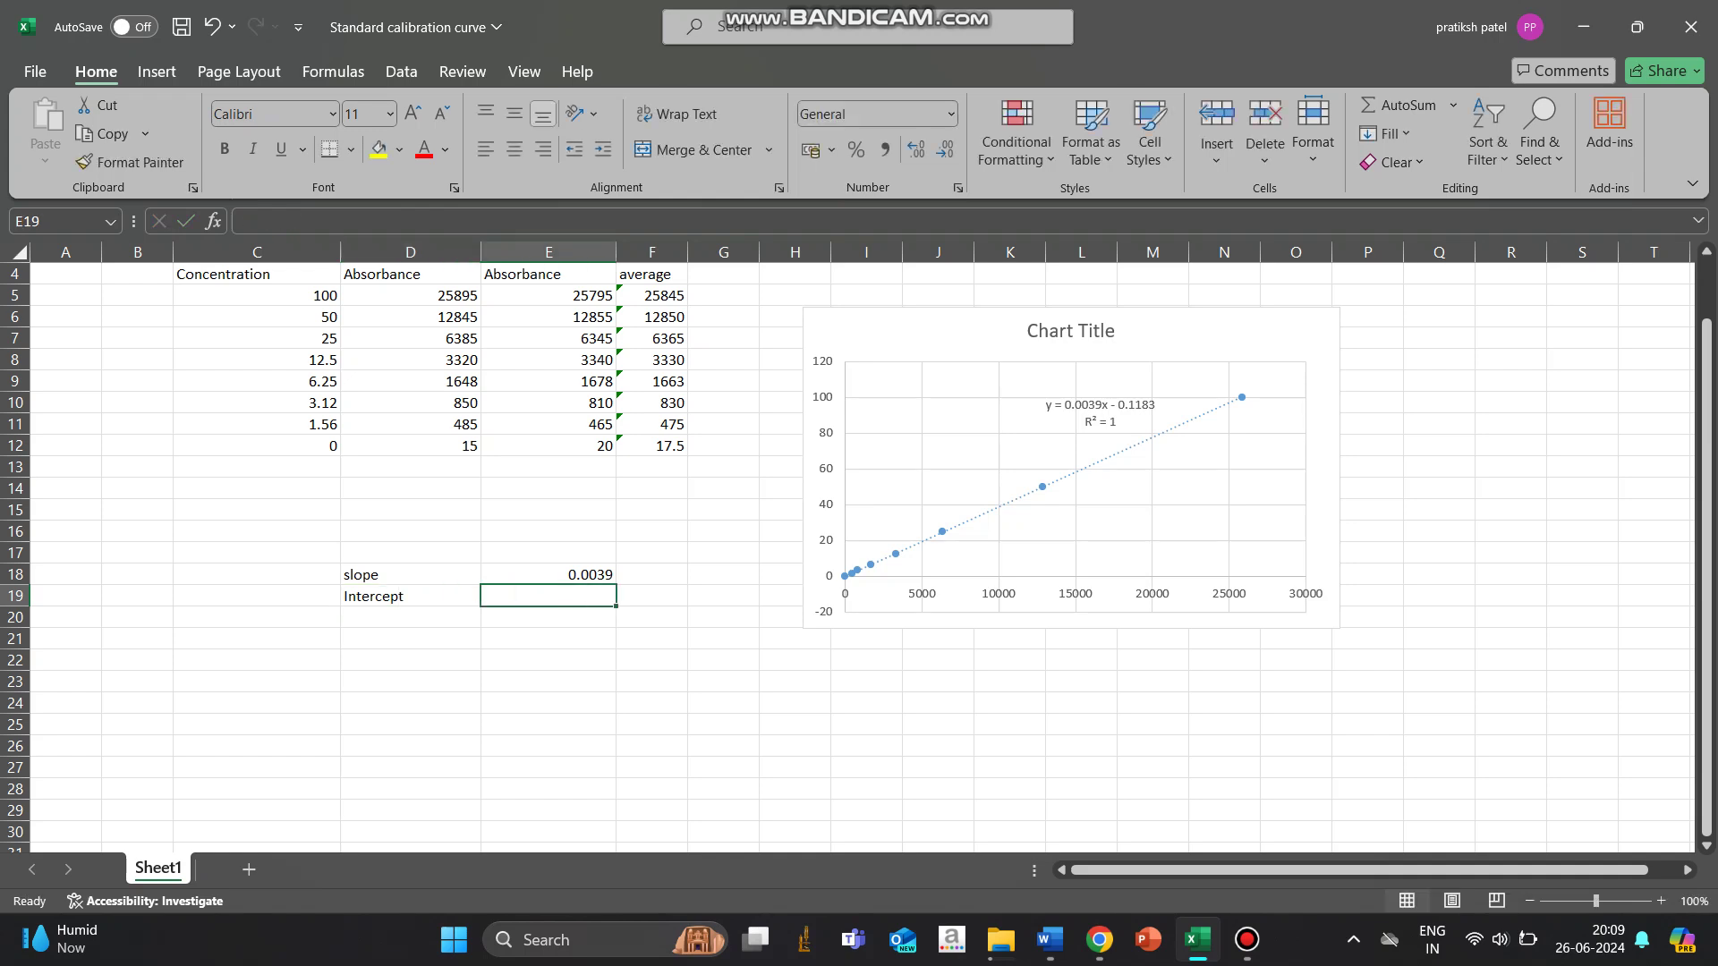
type("0.")
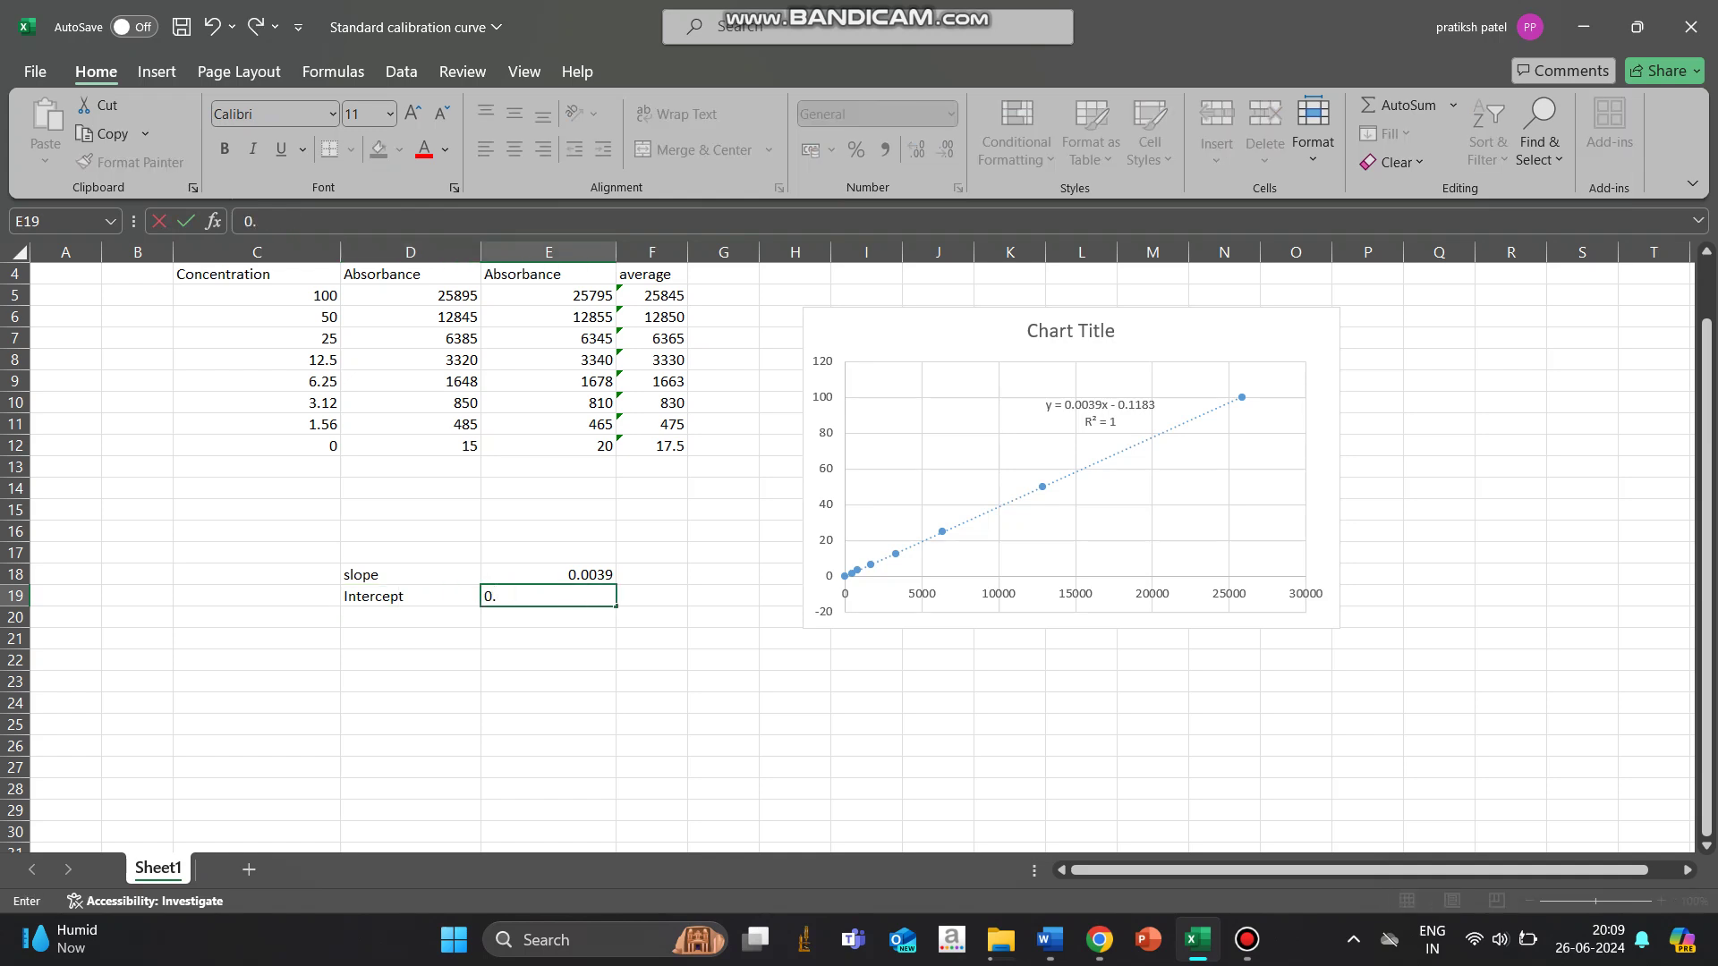
type("1183")
left_click(257, 659)
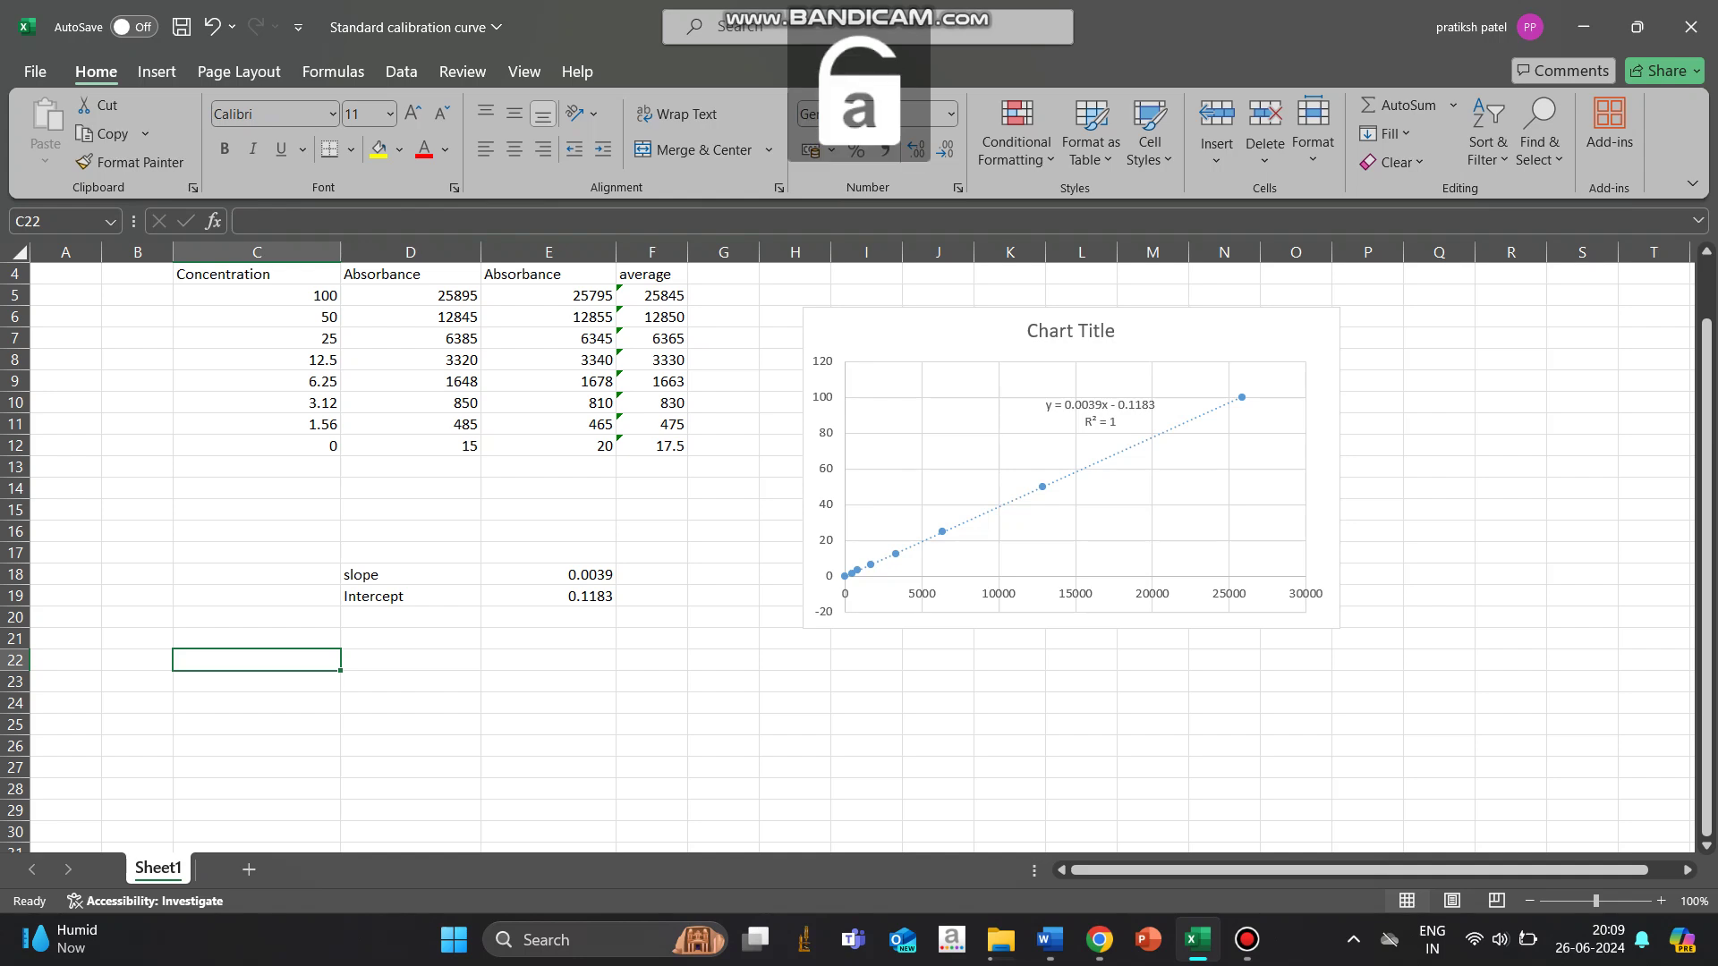
Type the note 'Suppose unknow value to find out is' in C22.
type("sUPPO")
key("BackSpace")
key("BackSpace")
key("Caps_Lock")
key("BackSpace")
key("BackSpace")
key("Caps_Lock")
type("S")
key("Caps_Lock")
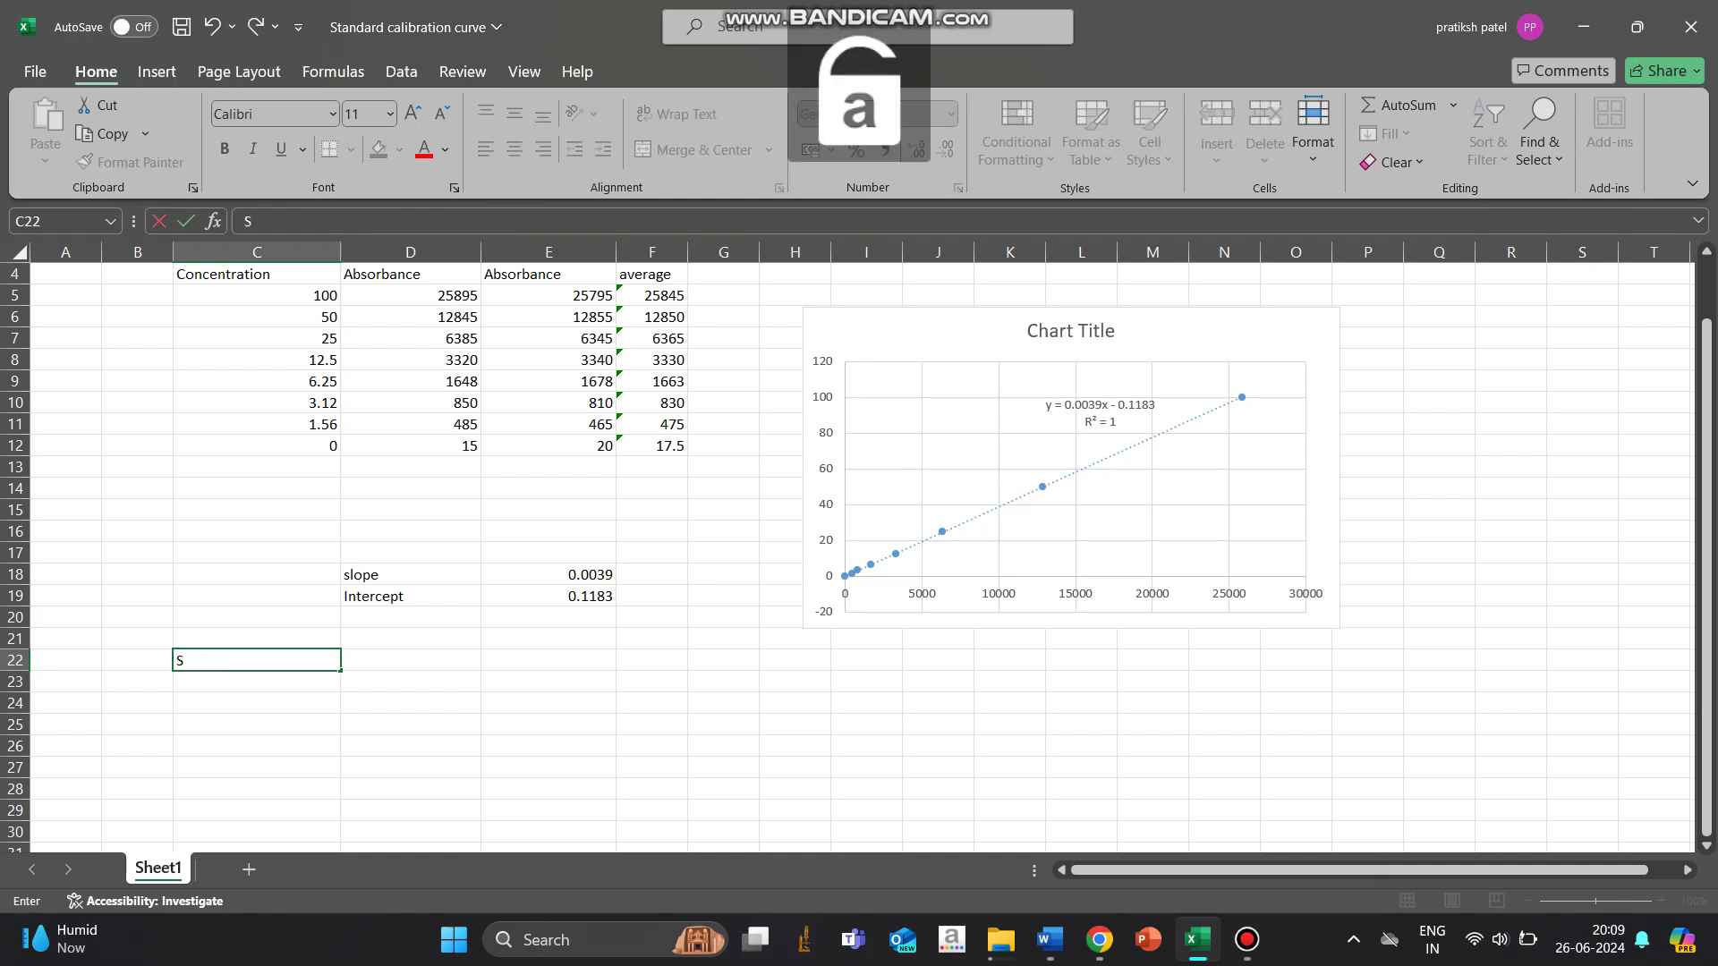
type("uppose unknow value to find out ")
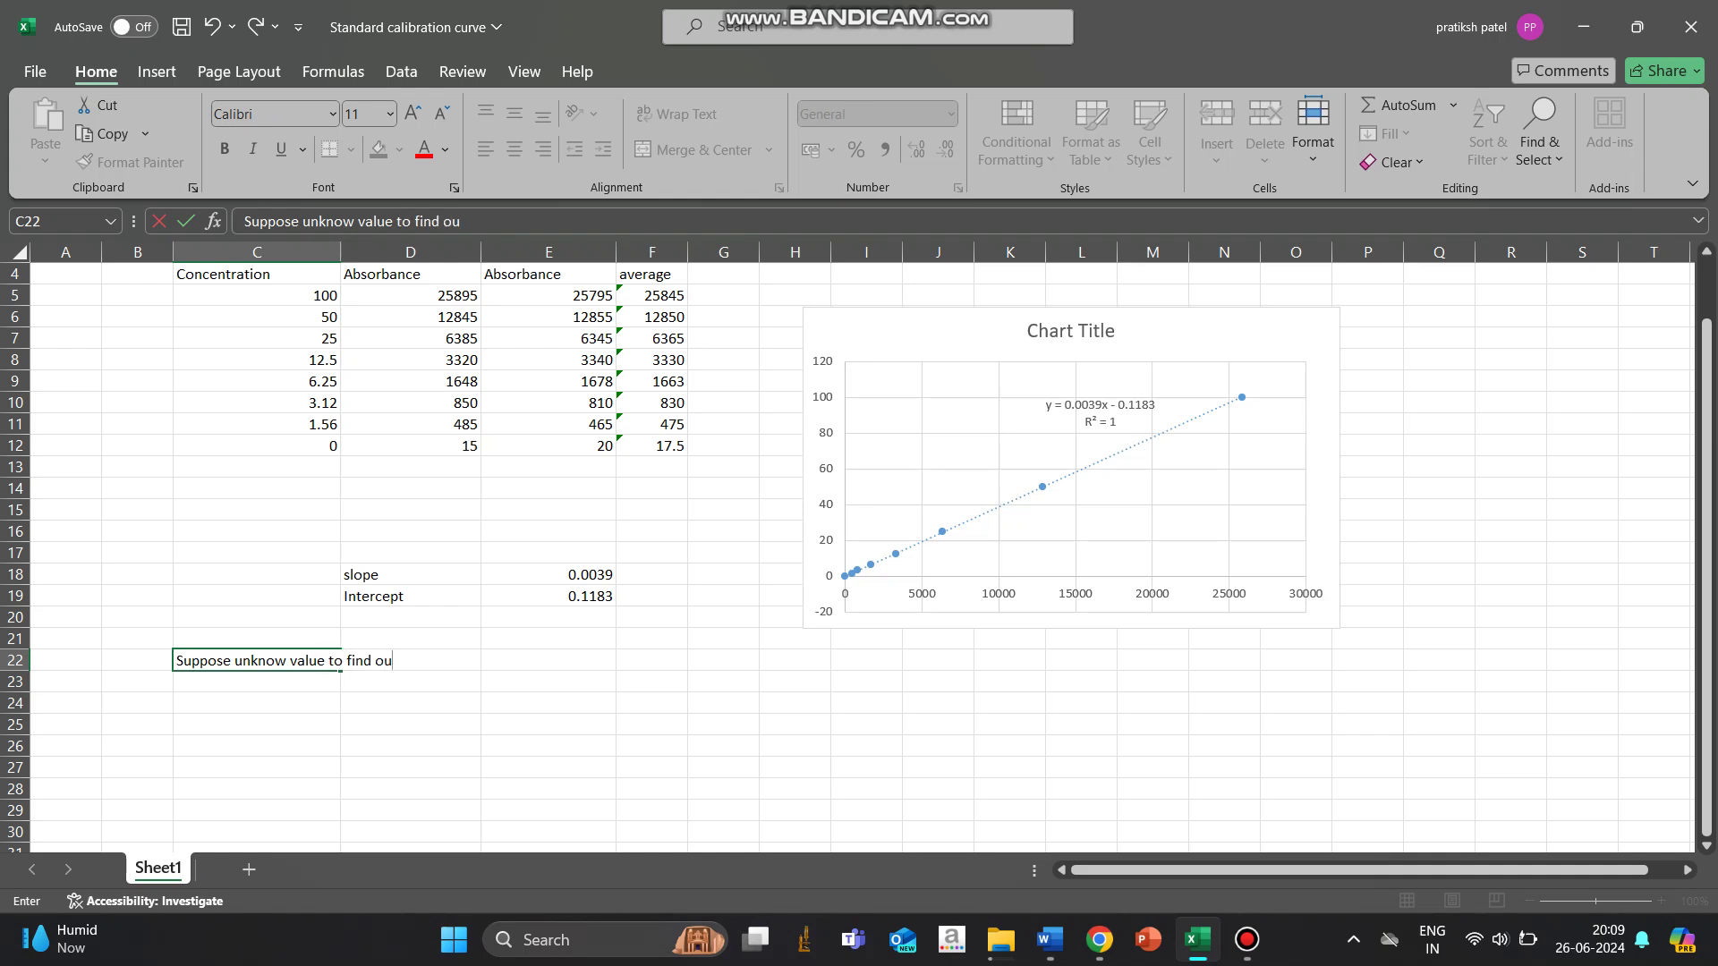
type("is")
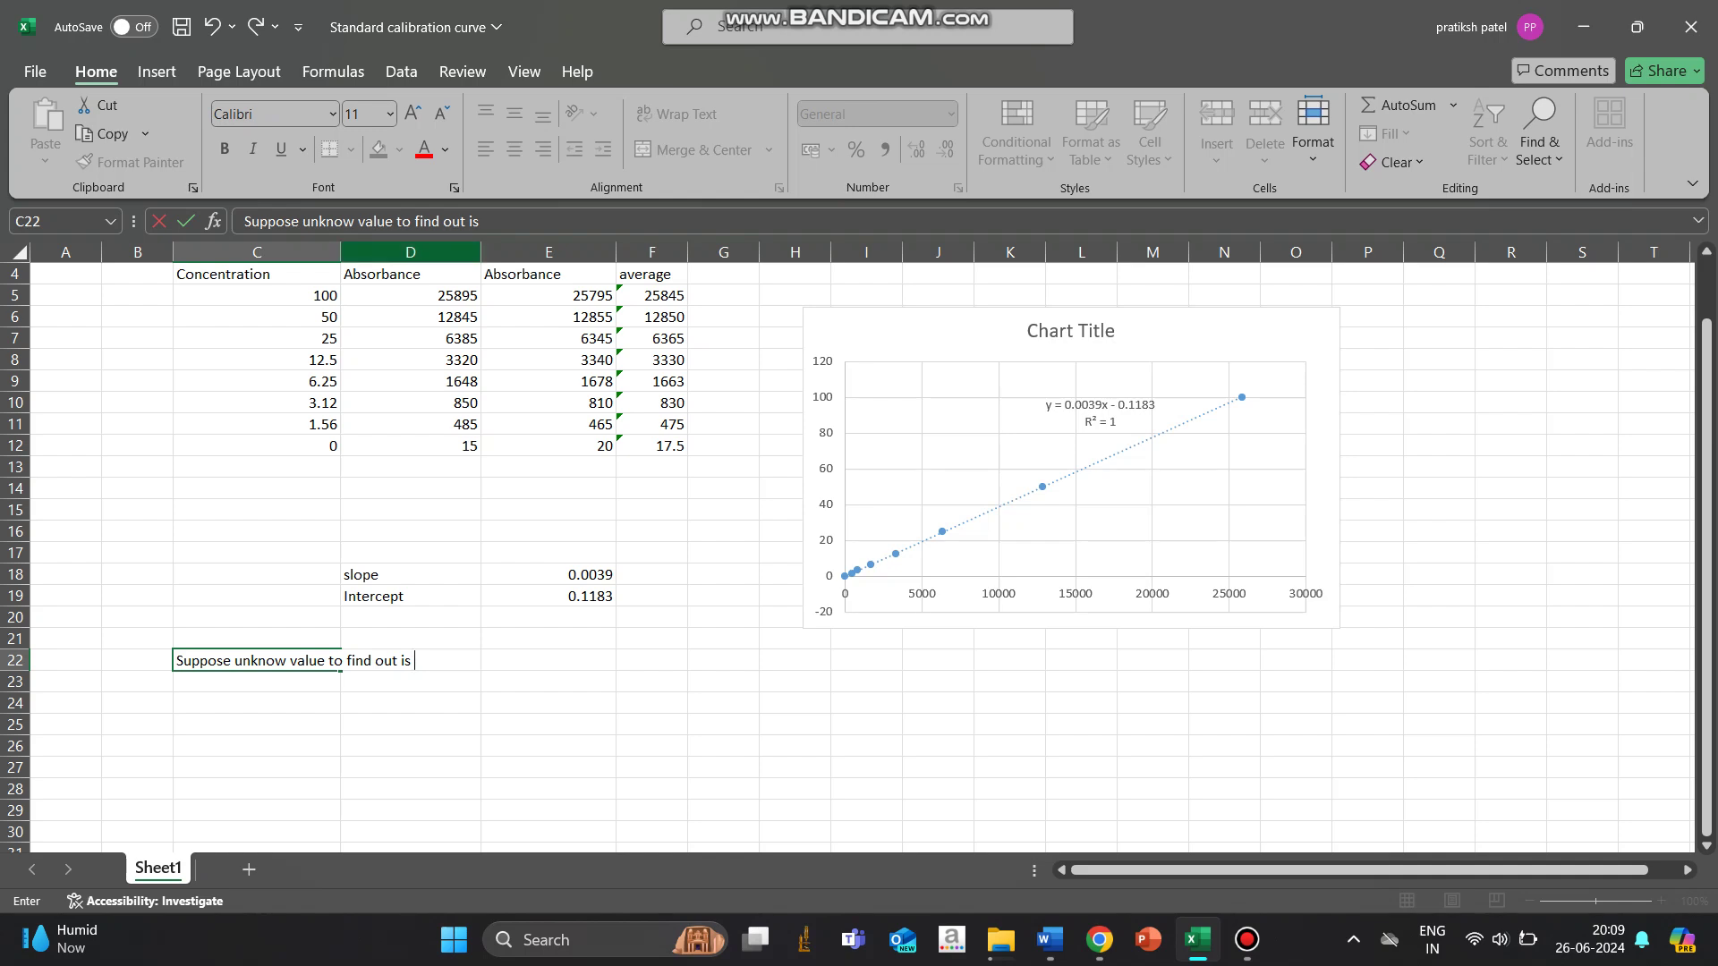
left_click(257, 295)
Widen the Concentration column and enter the unknown absorbance 18520 in D22.
left_click_drag(340, 253, 526, 253)
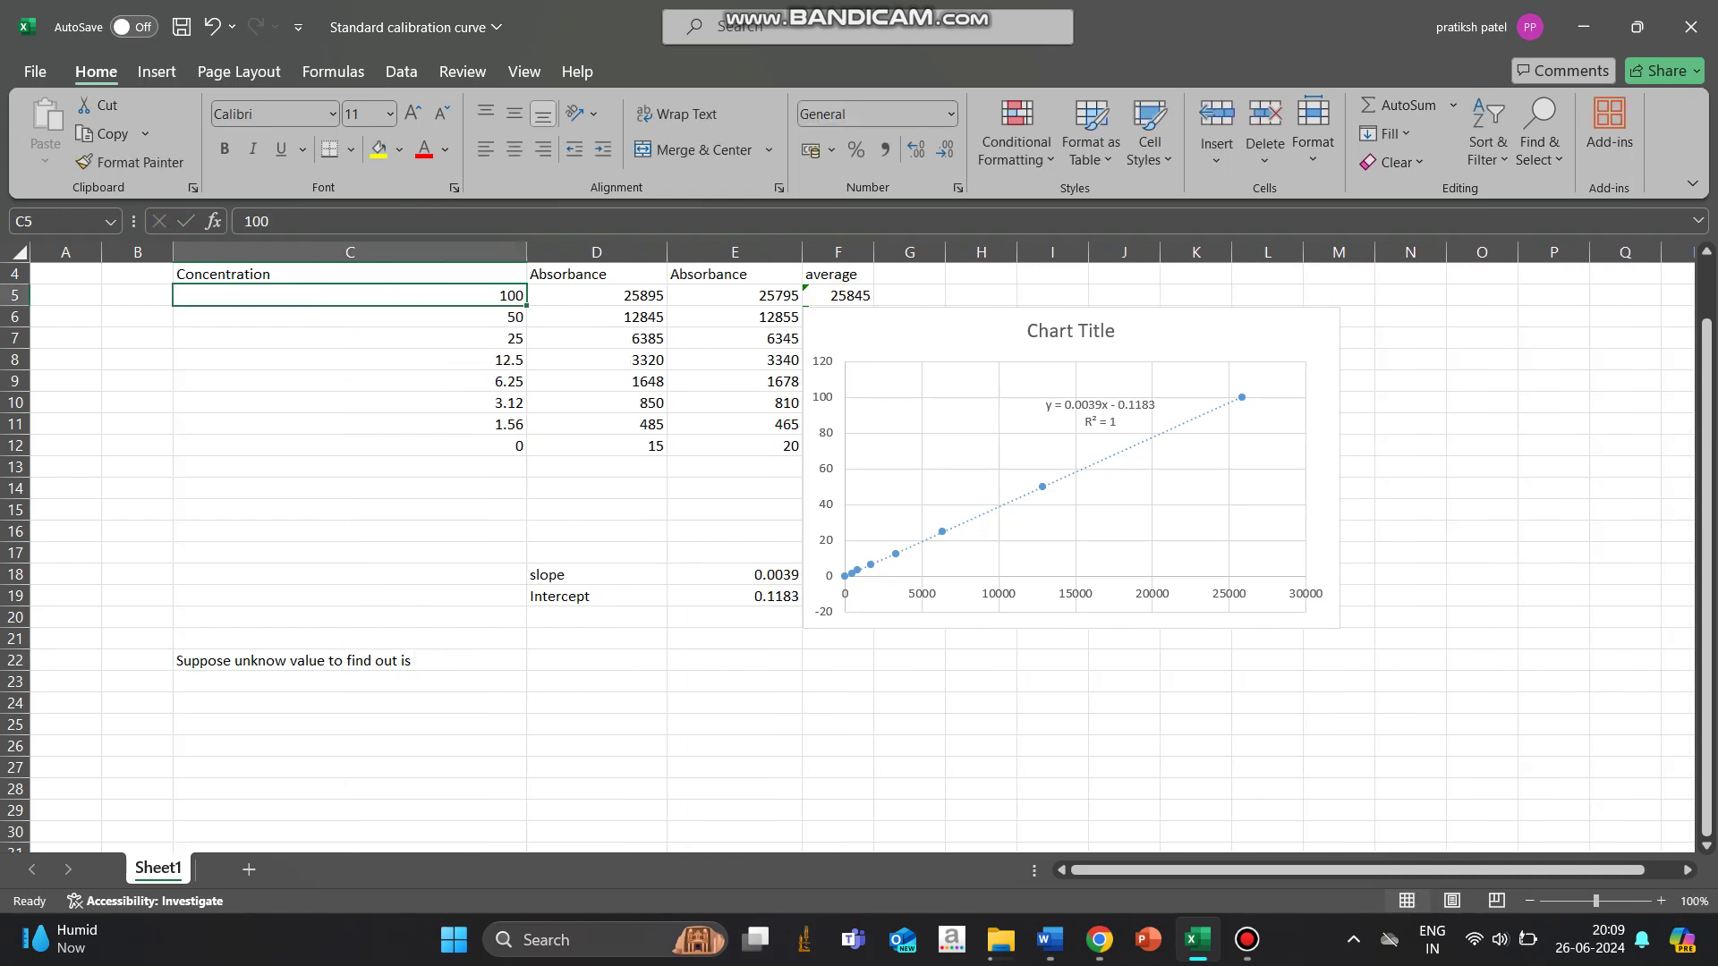
left_click(596, 681)
left_click(596, 659)
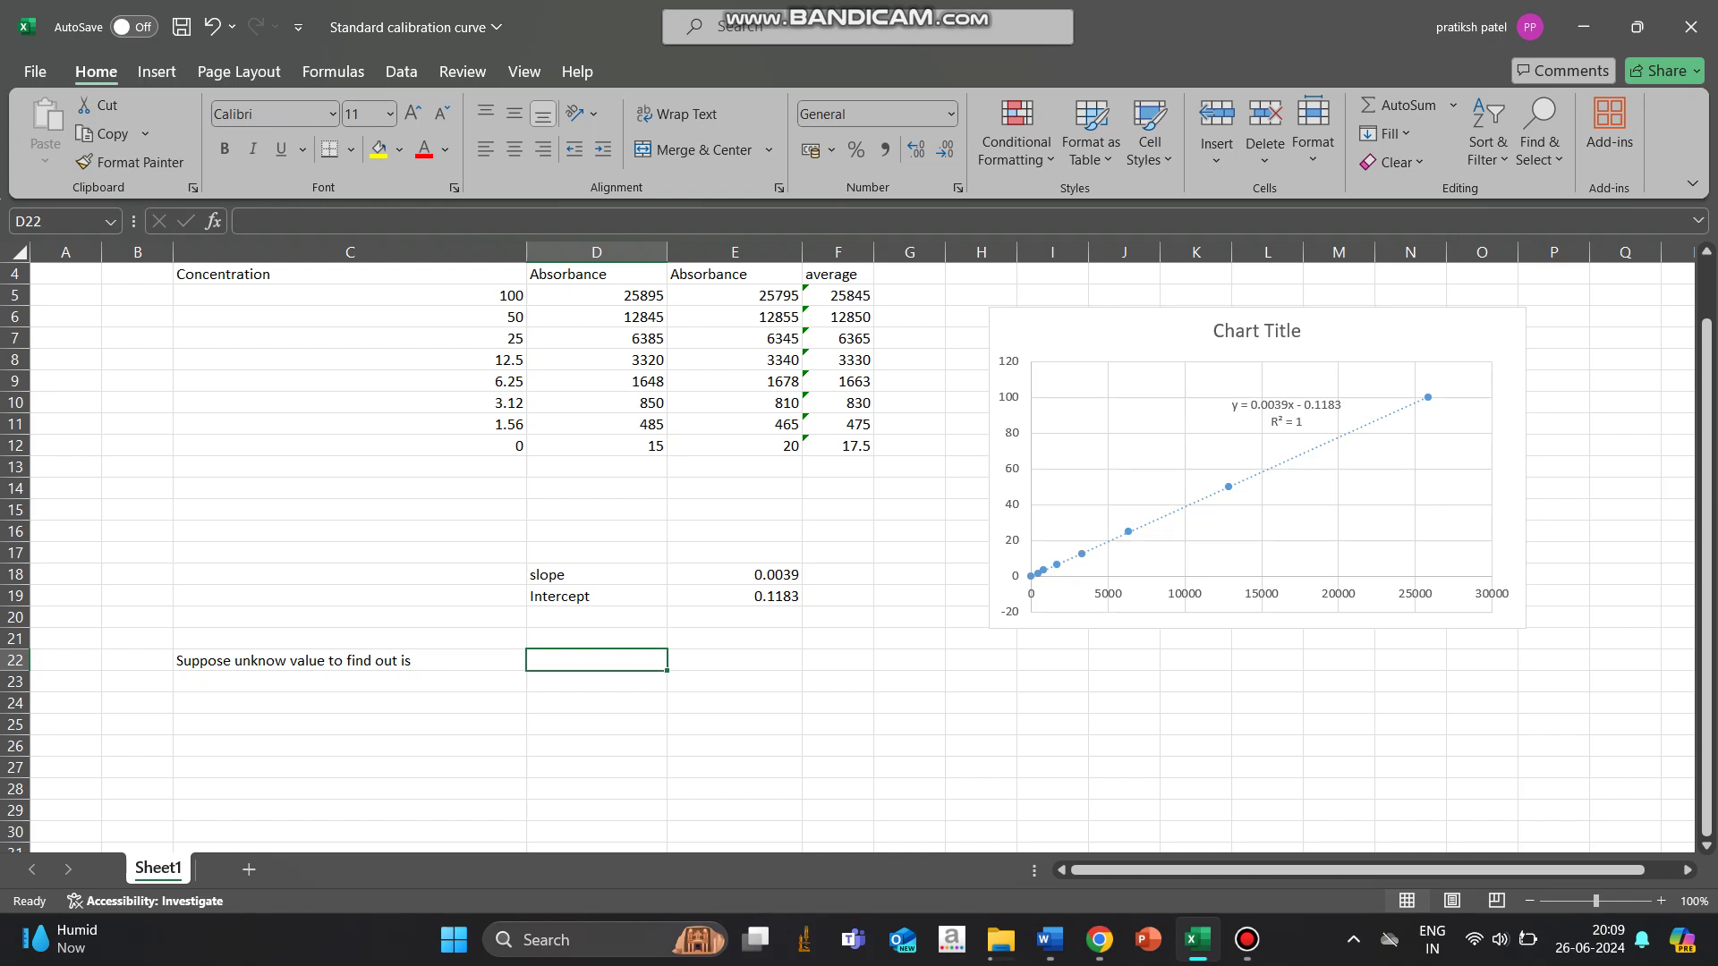
type("1852")
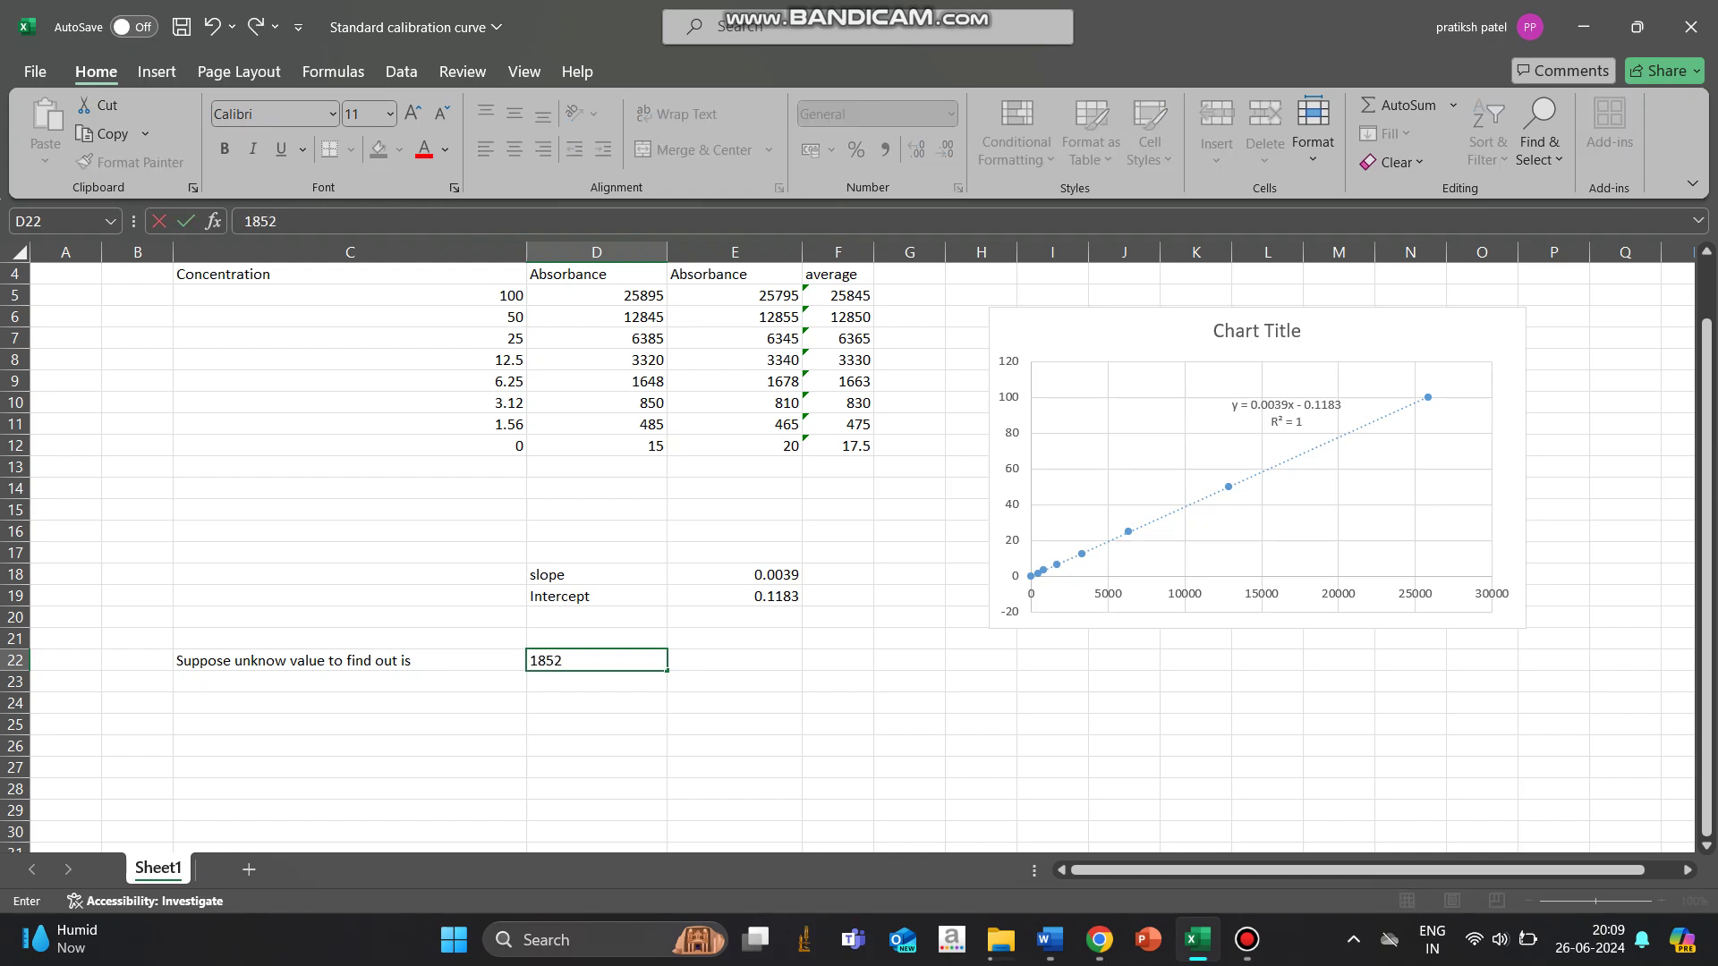
type("0")
left_click(596, 767)
left_click(734, 659)
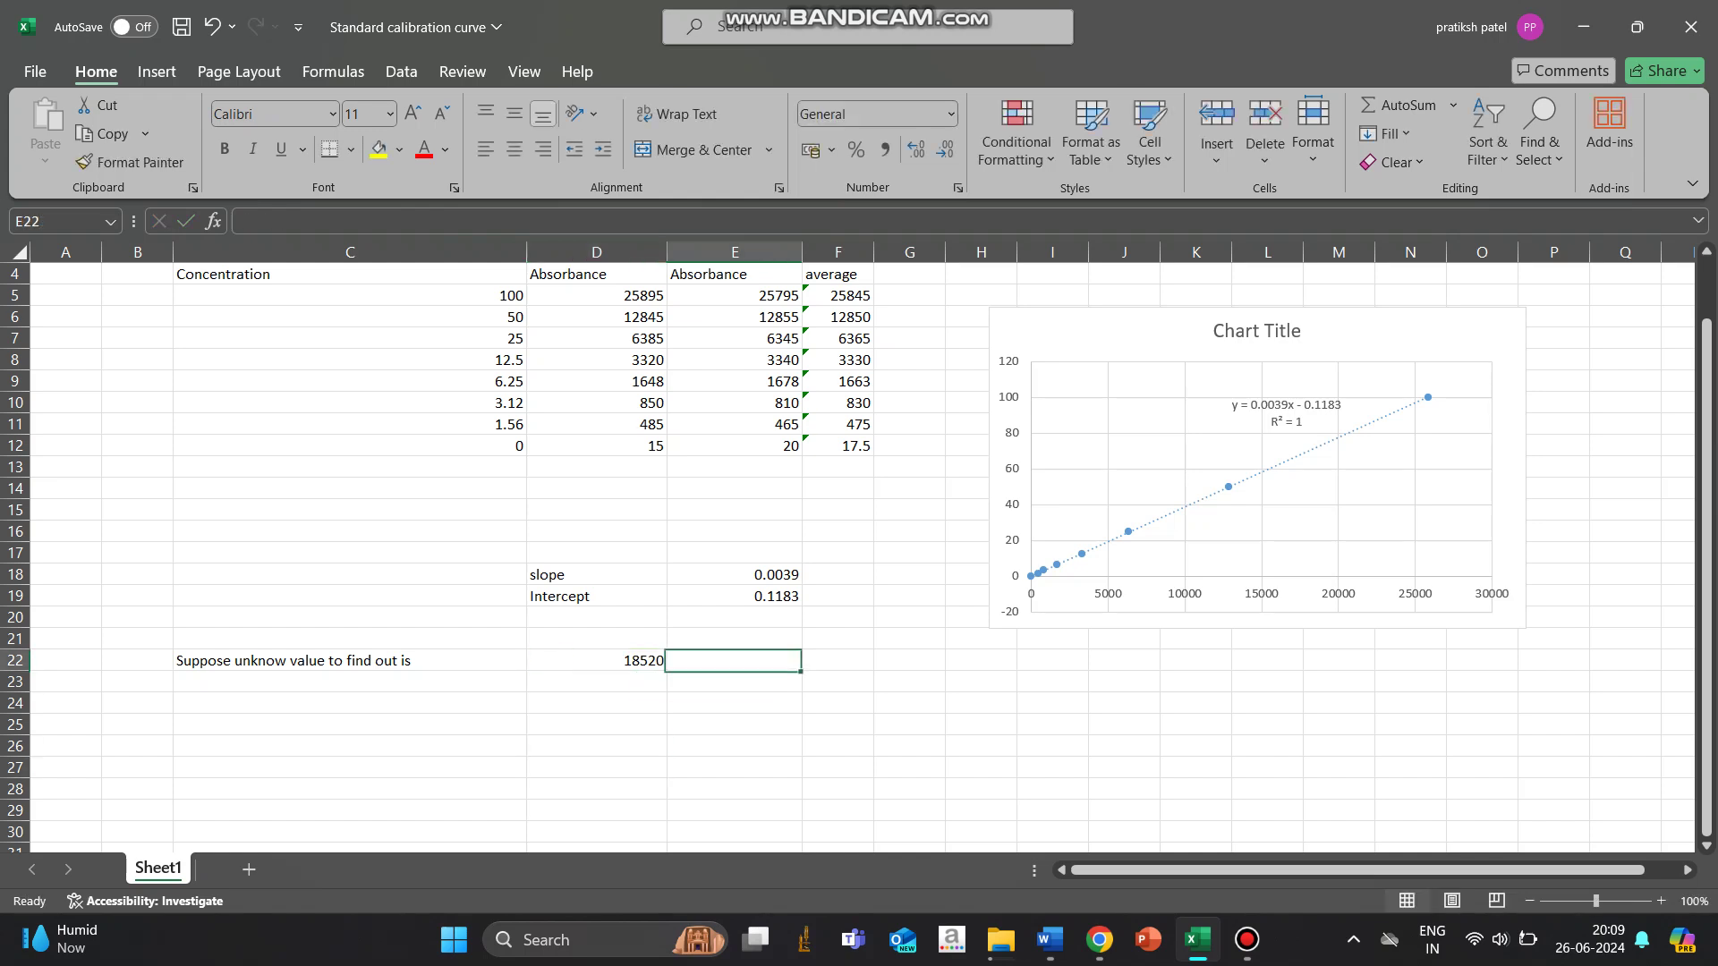
Add the heading 'formula' in E21.
left_click(734, 638)
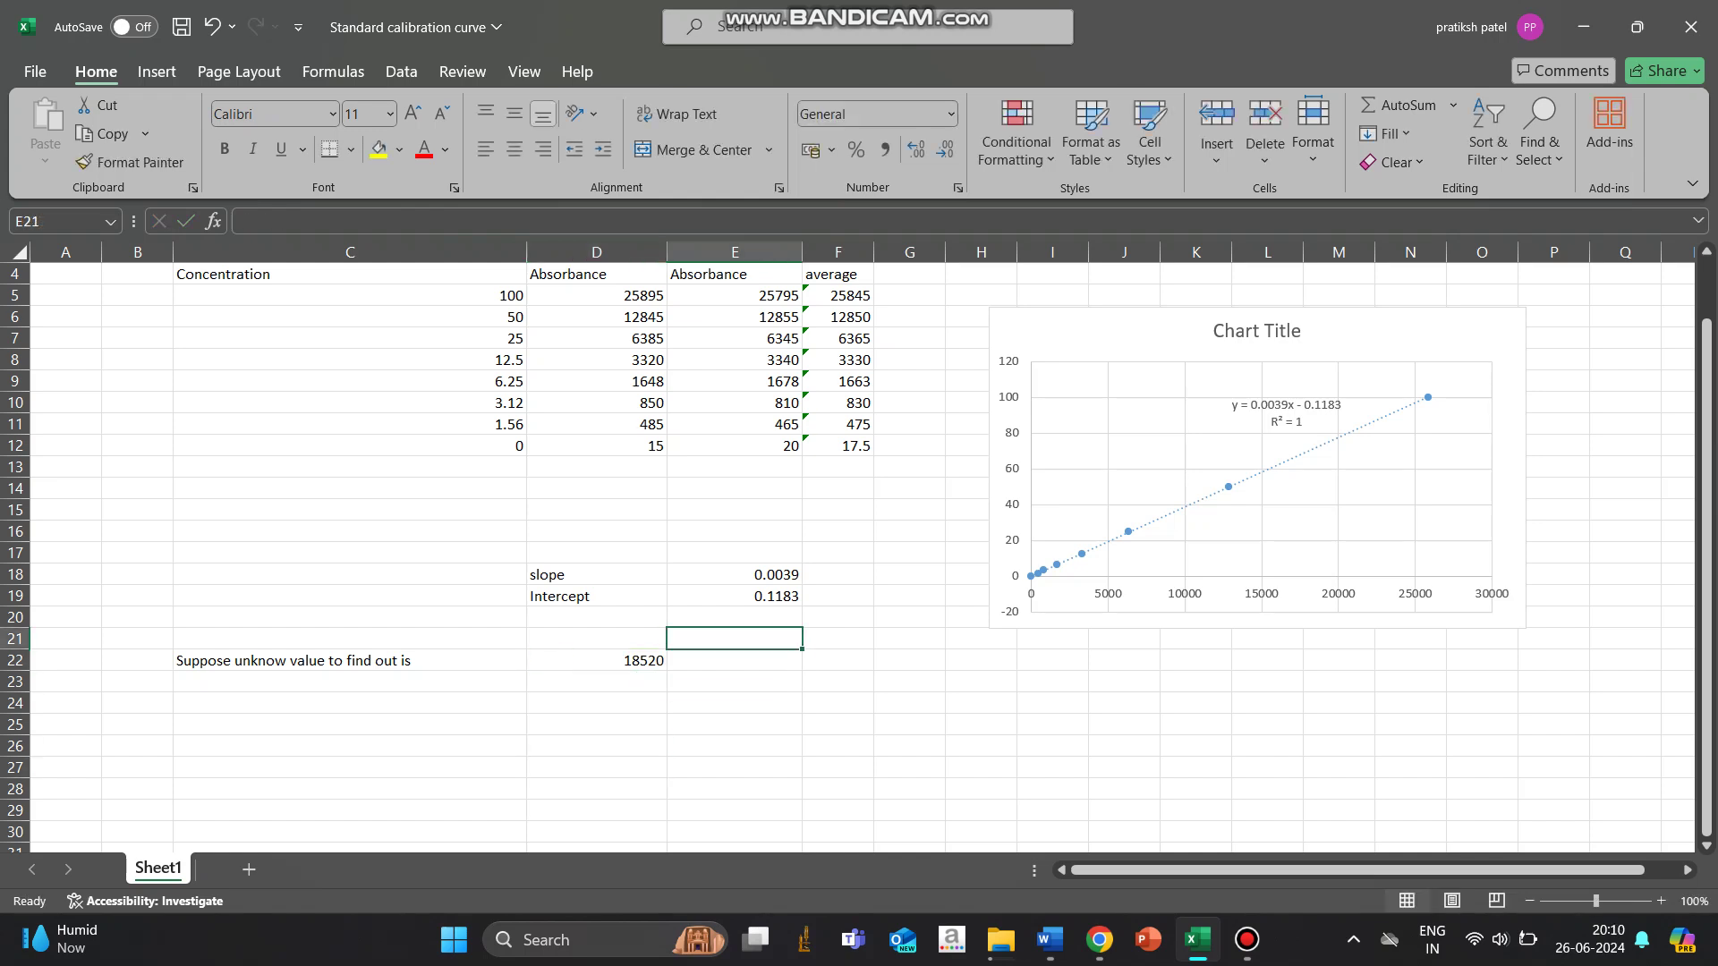
type("formu")
key("BackSpace")
key("BackSpace")
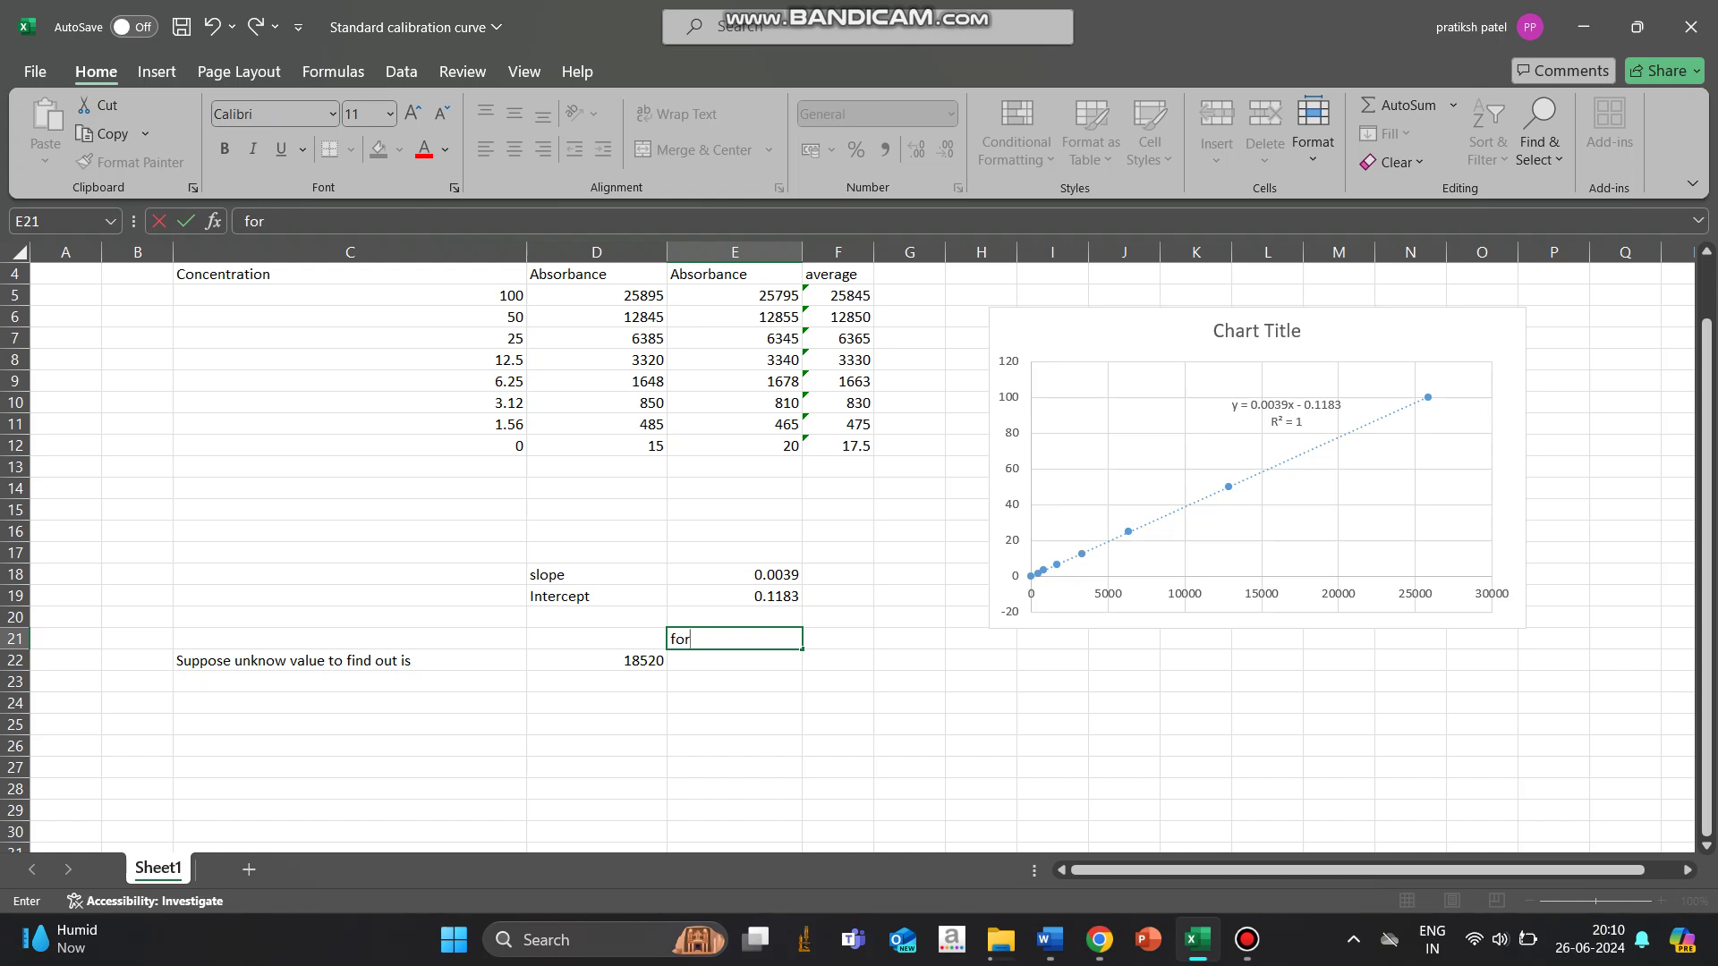
type("mula")
key("Return")
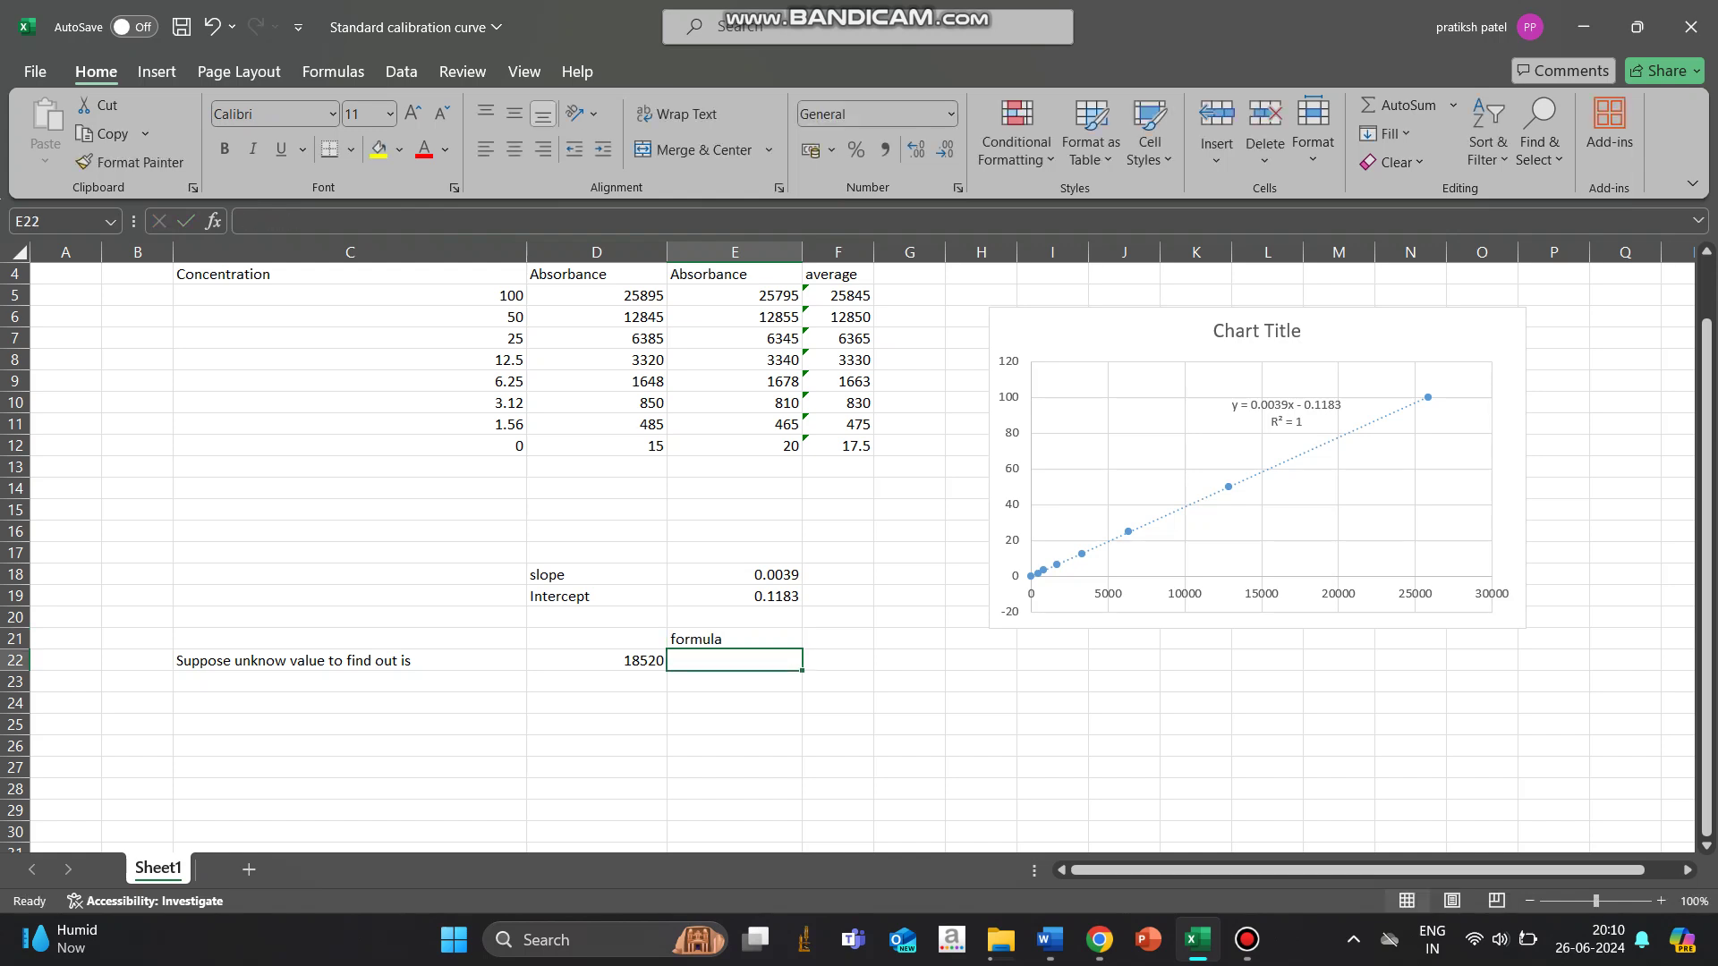
Enter =E18*D22-E19 in E22, giving concentration 72.1097.
type("=")
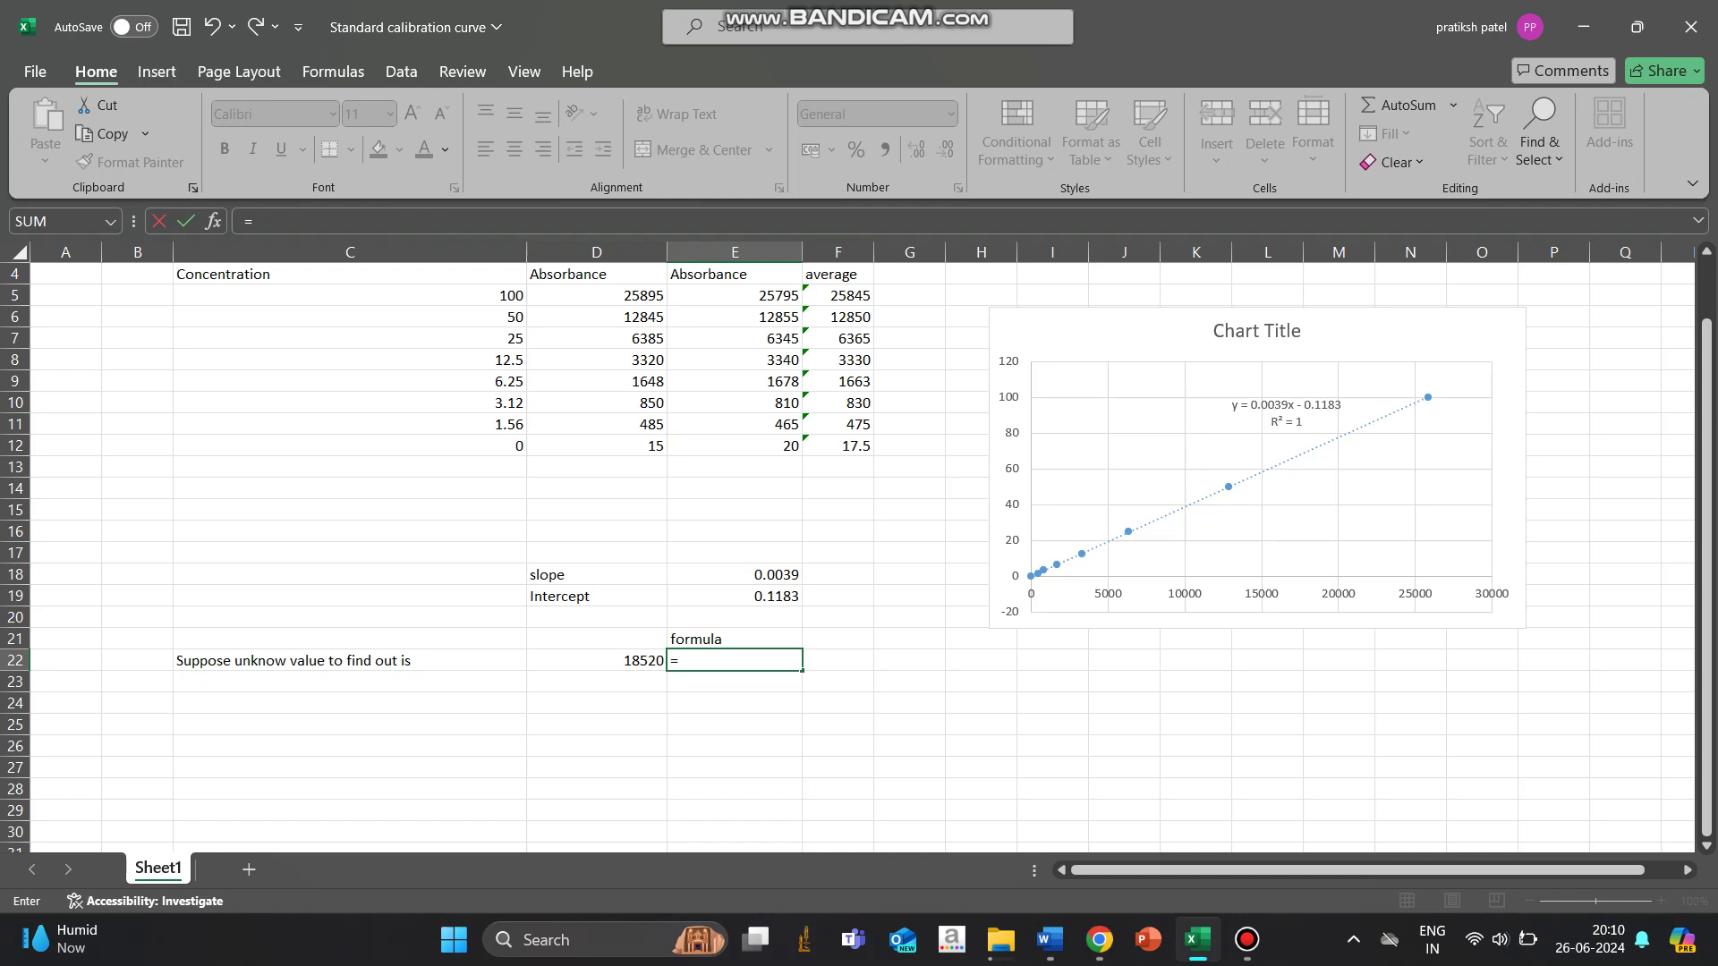
left_click(734, 574)
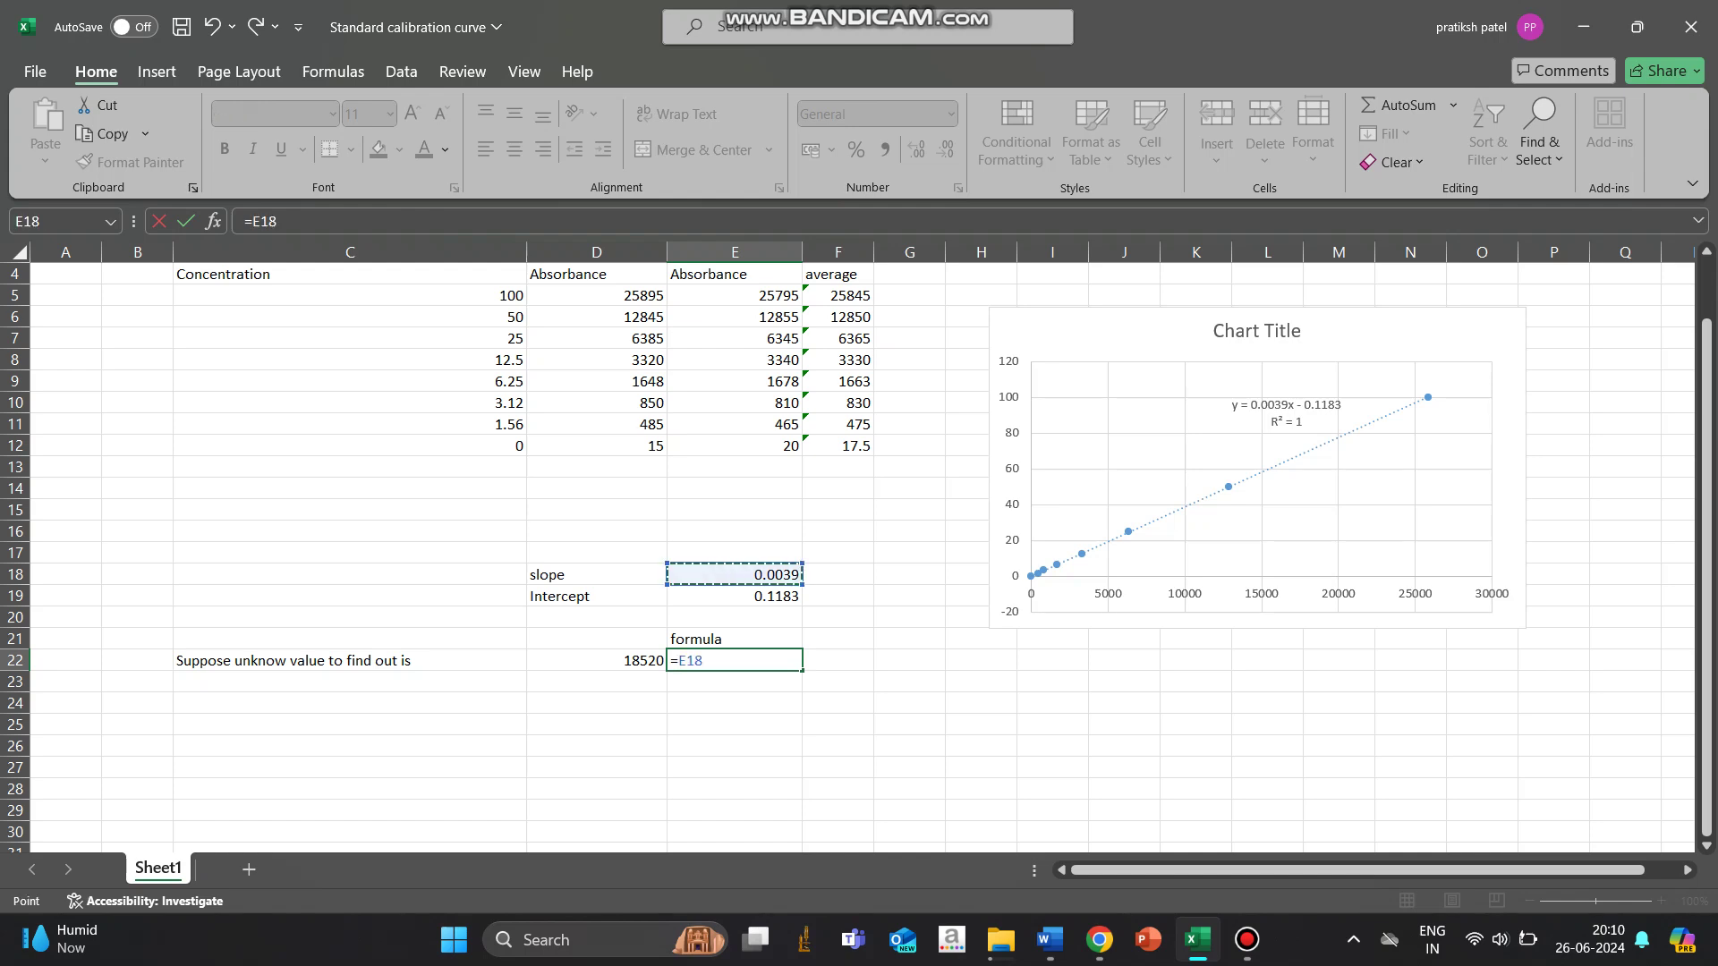
type("*")
left_click(596, 660)
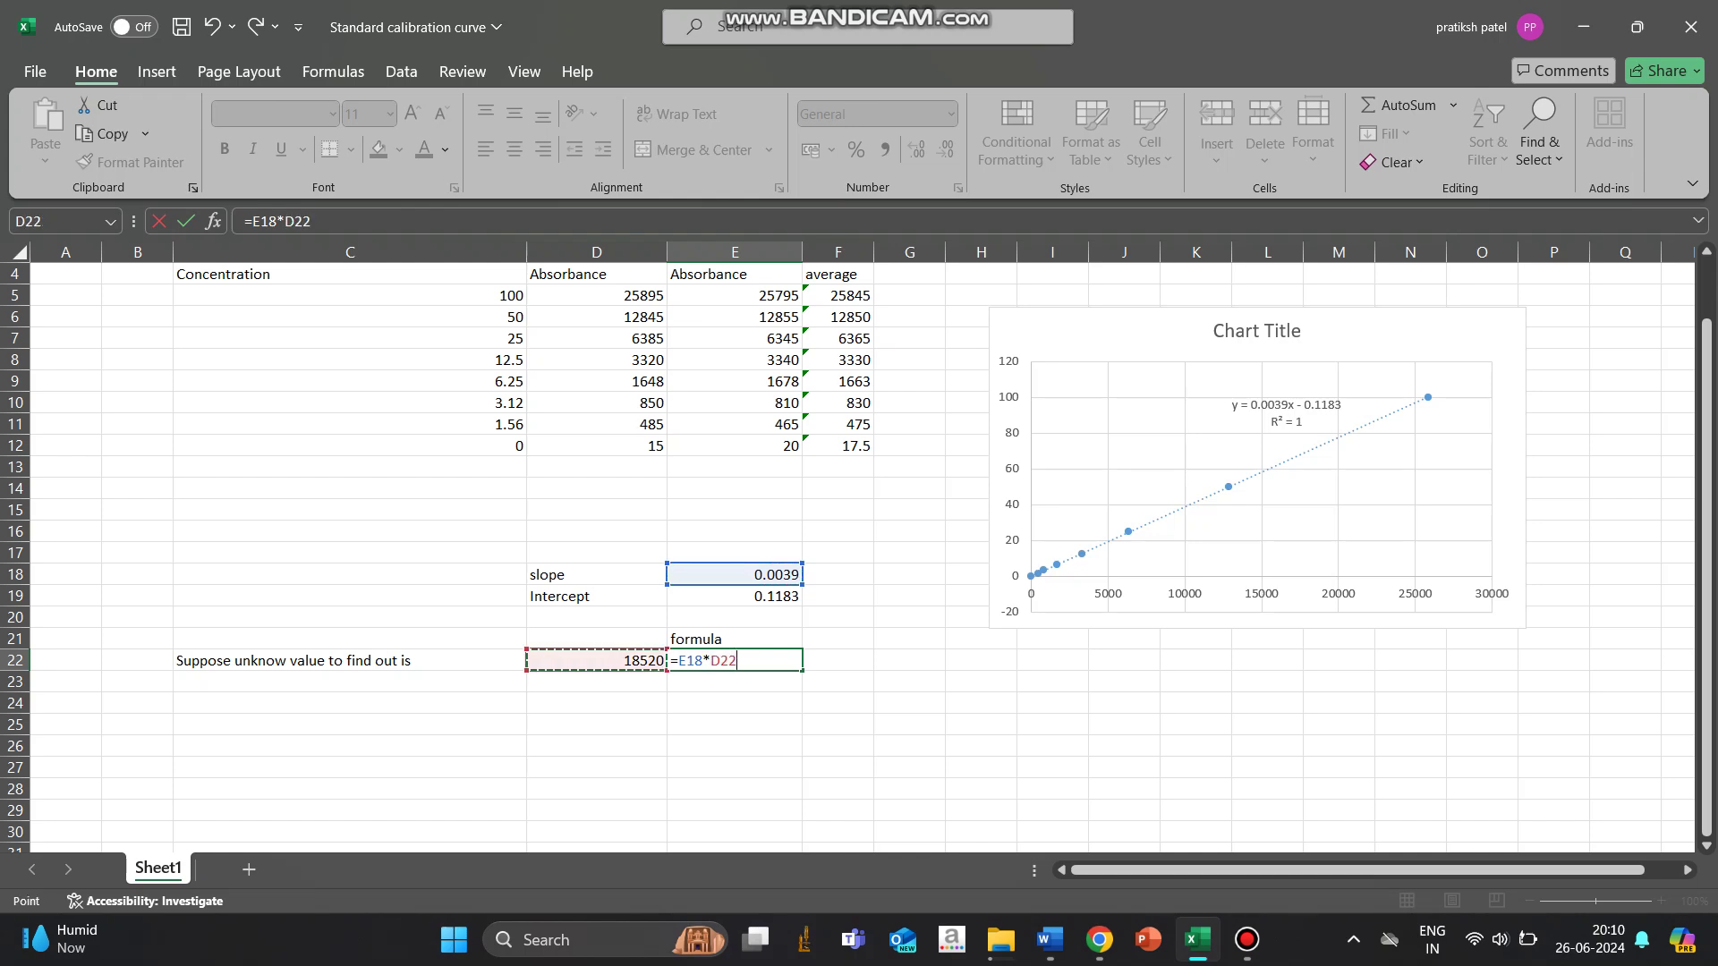
type("-")
left_click(734, 596)
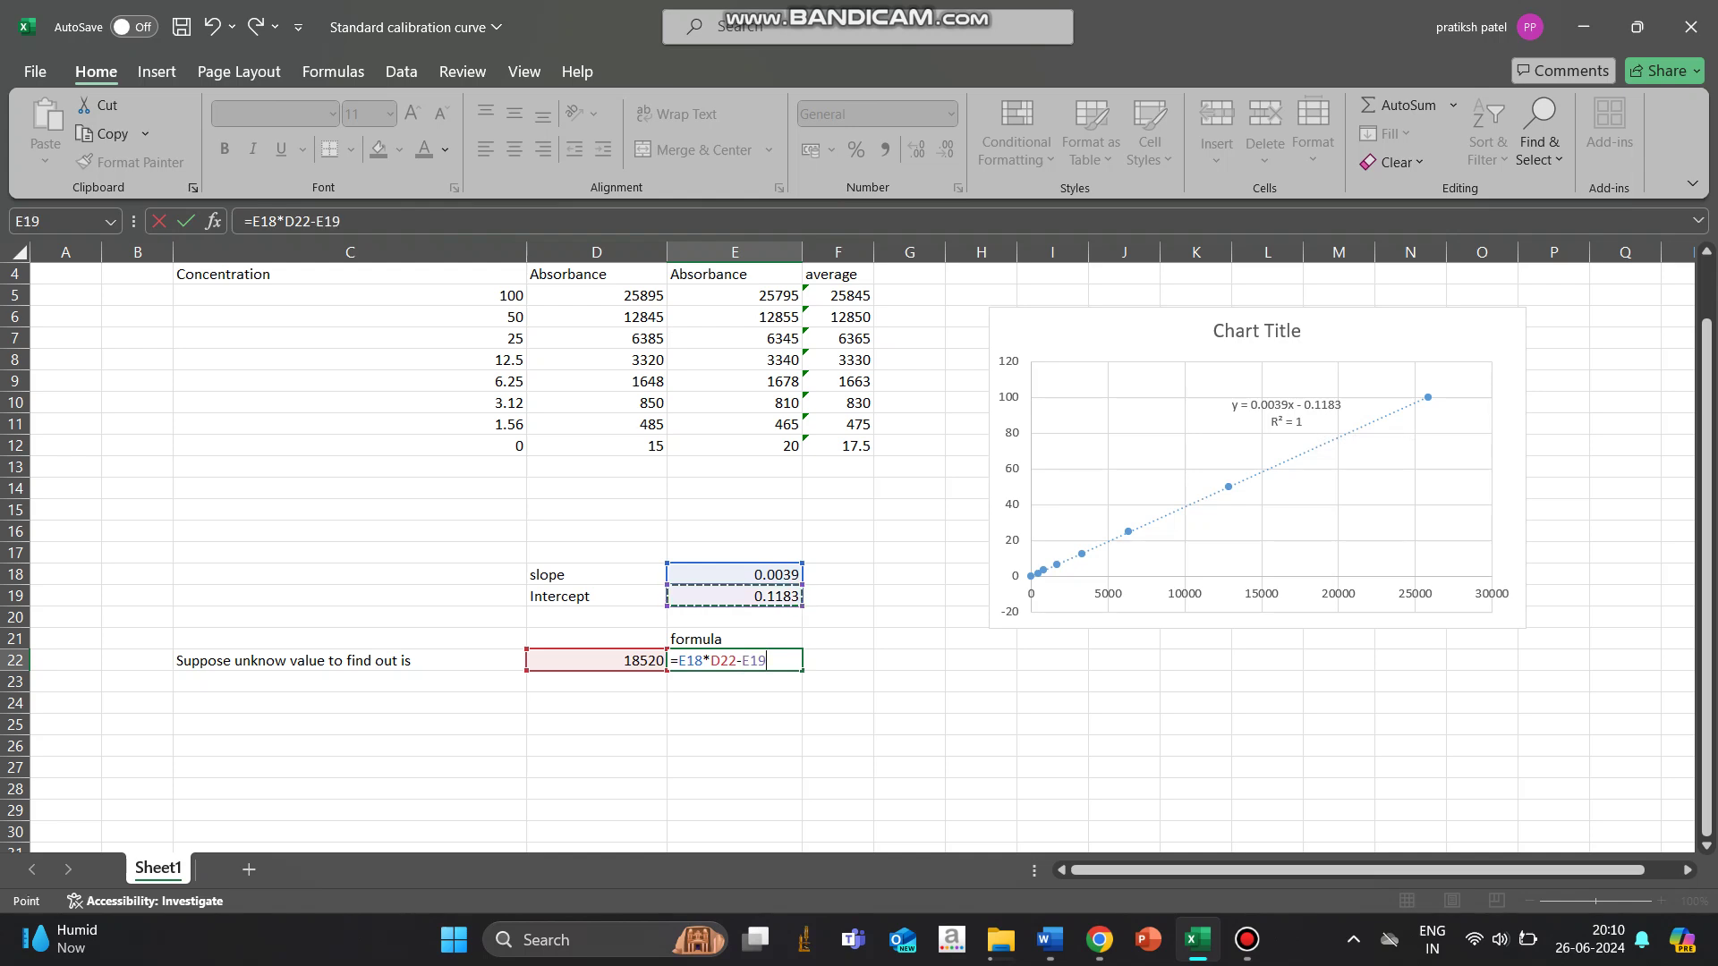
key("Return")
left_click(837, 660)
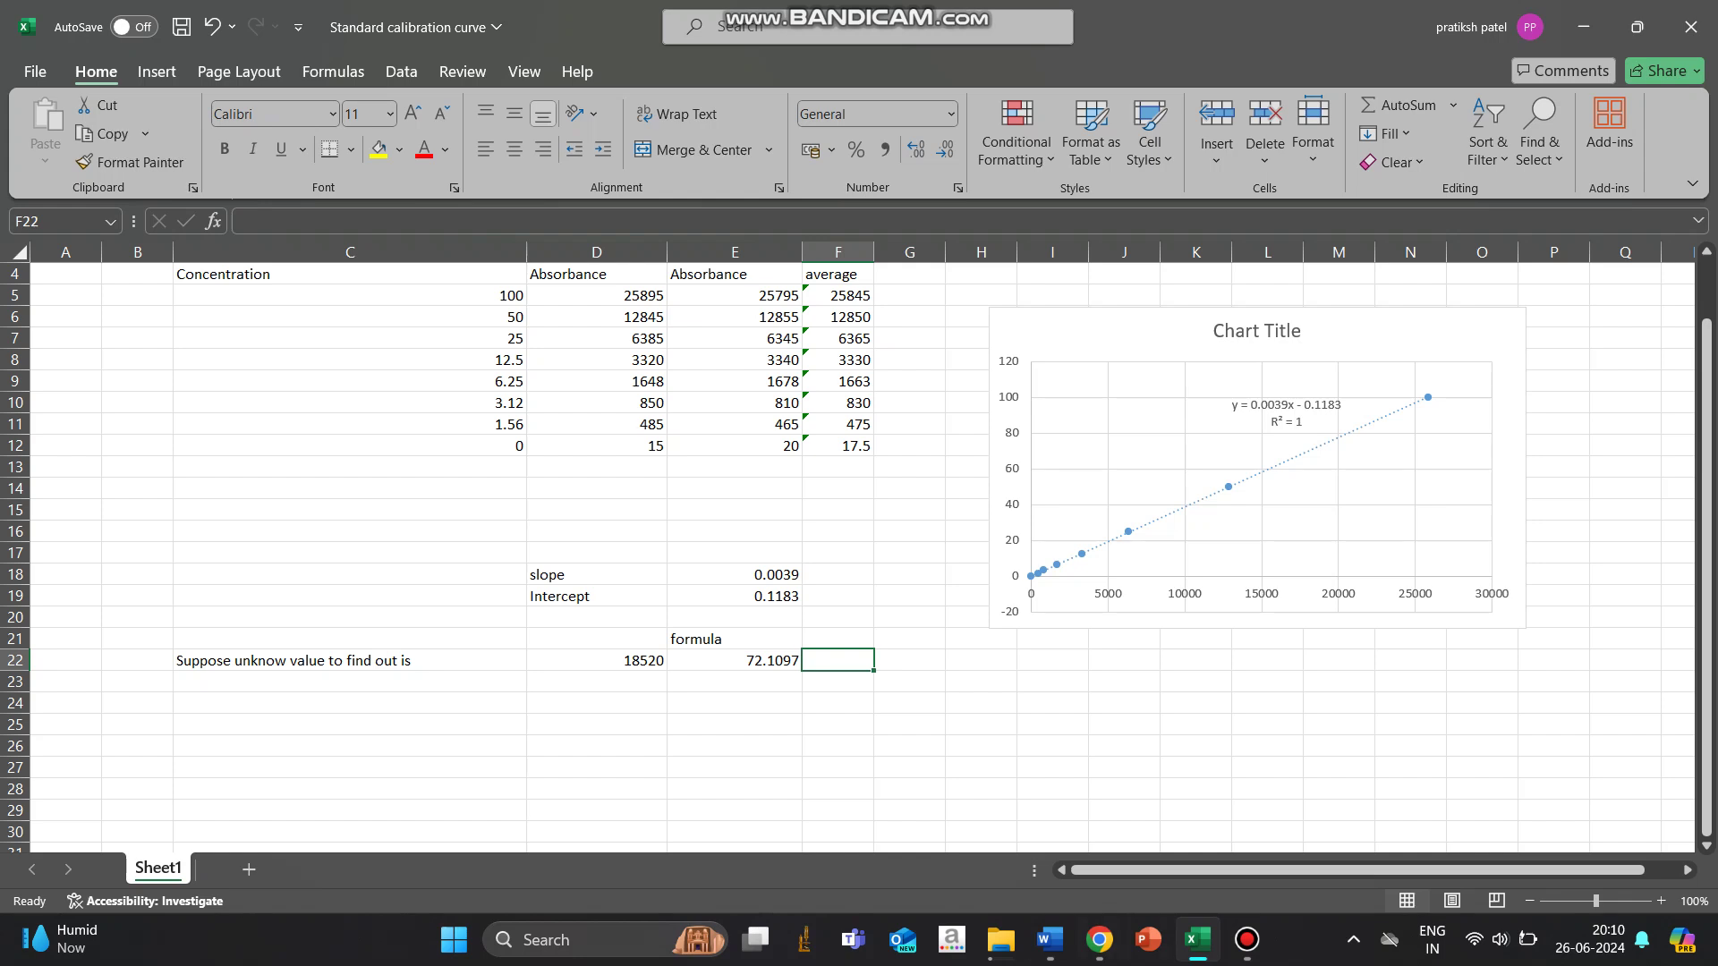
Review the Word notes and the AAT Bioquest 4PL calculator page.
key("alt+Tab")
scroll(859, 536, "down", 1)
scroll(859, 537, "down", 4)
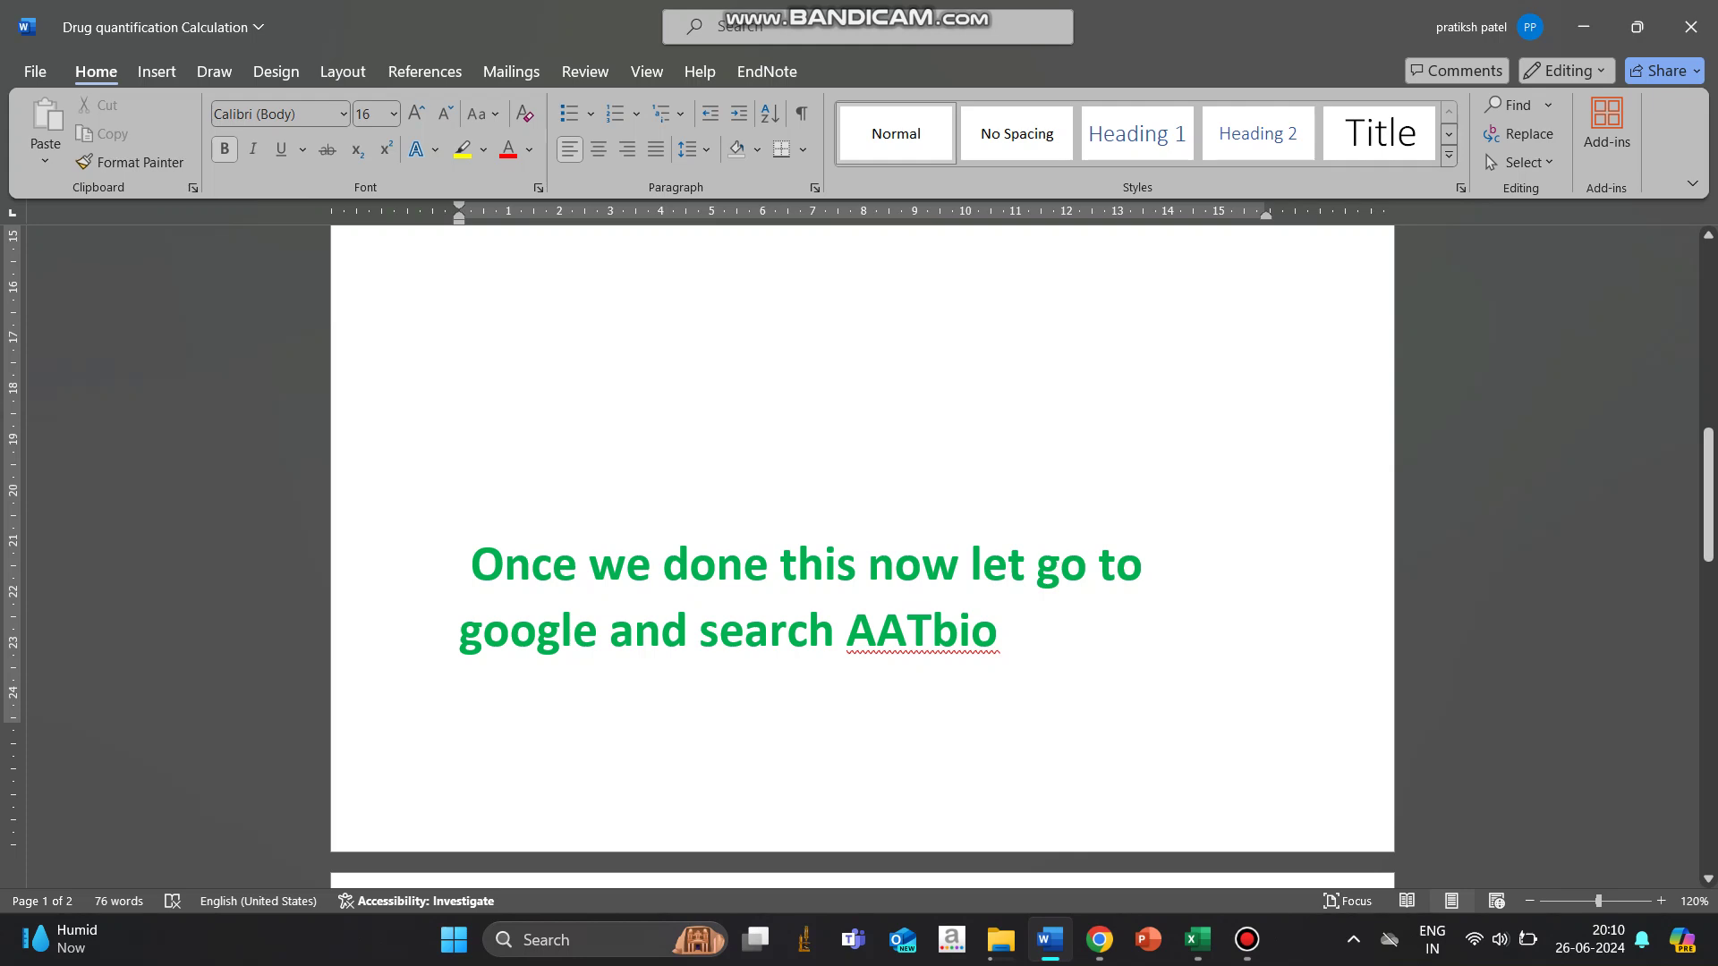
left_click(1100, 939)
scroll(859, 537, "up", 3)
scroll(859, 537, "up", 2)
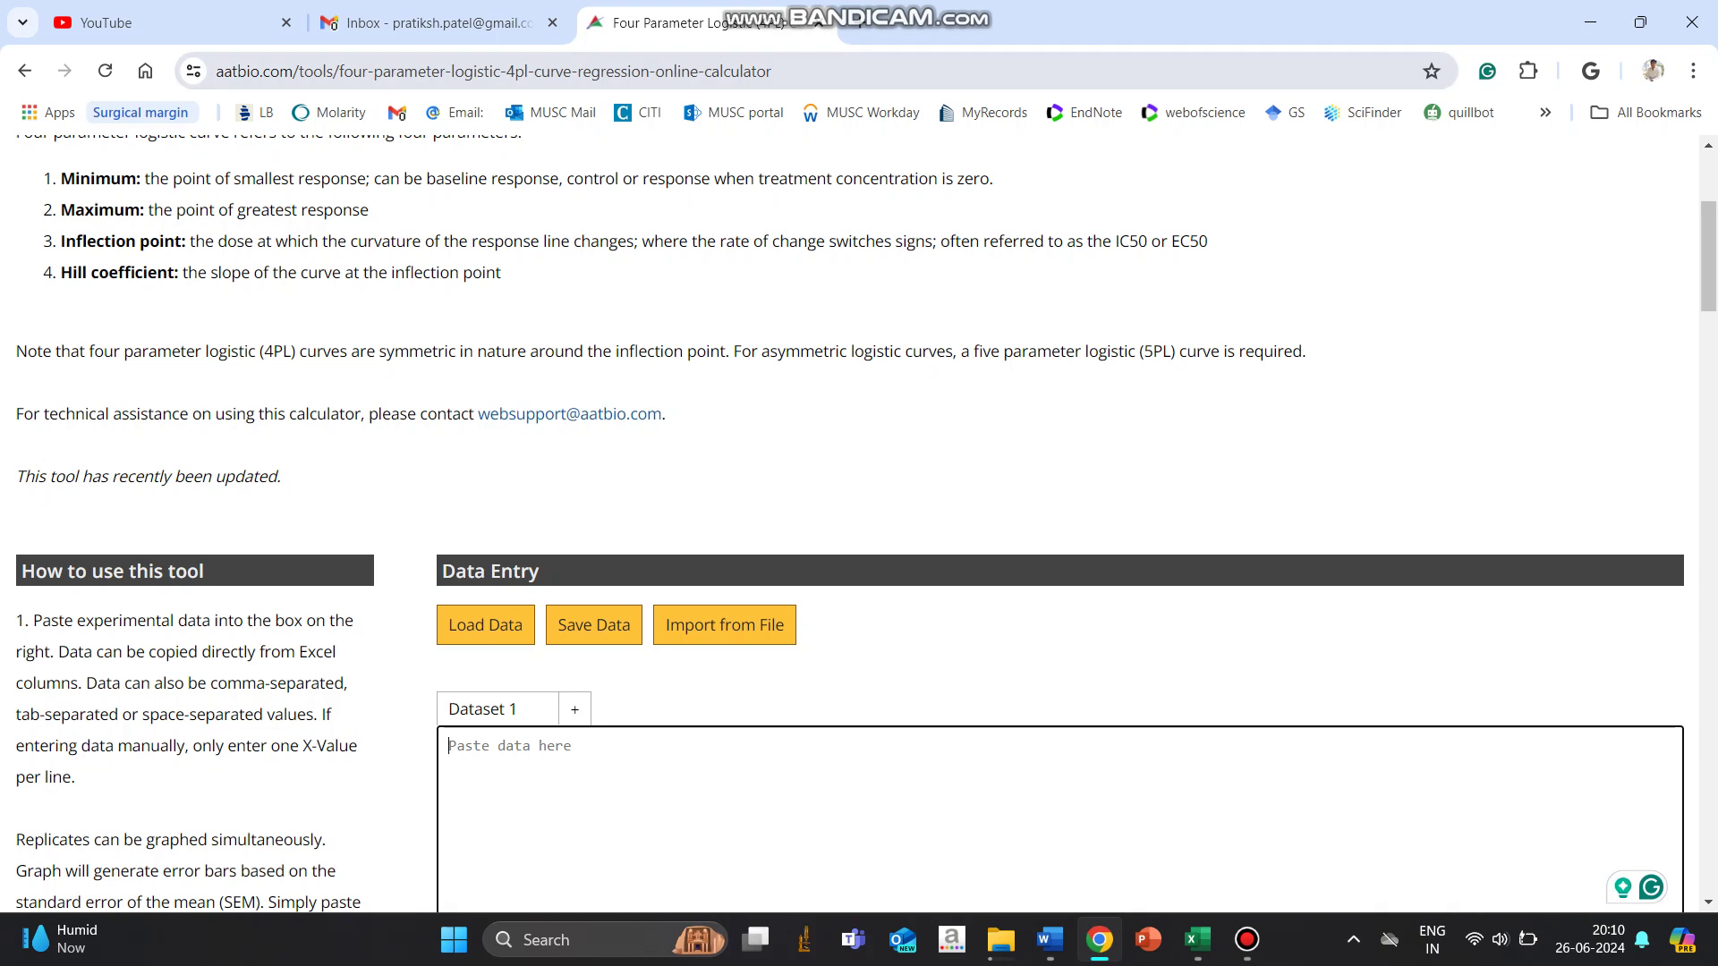
scroll(859, 519, "down", 5)
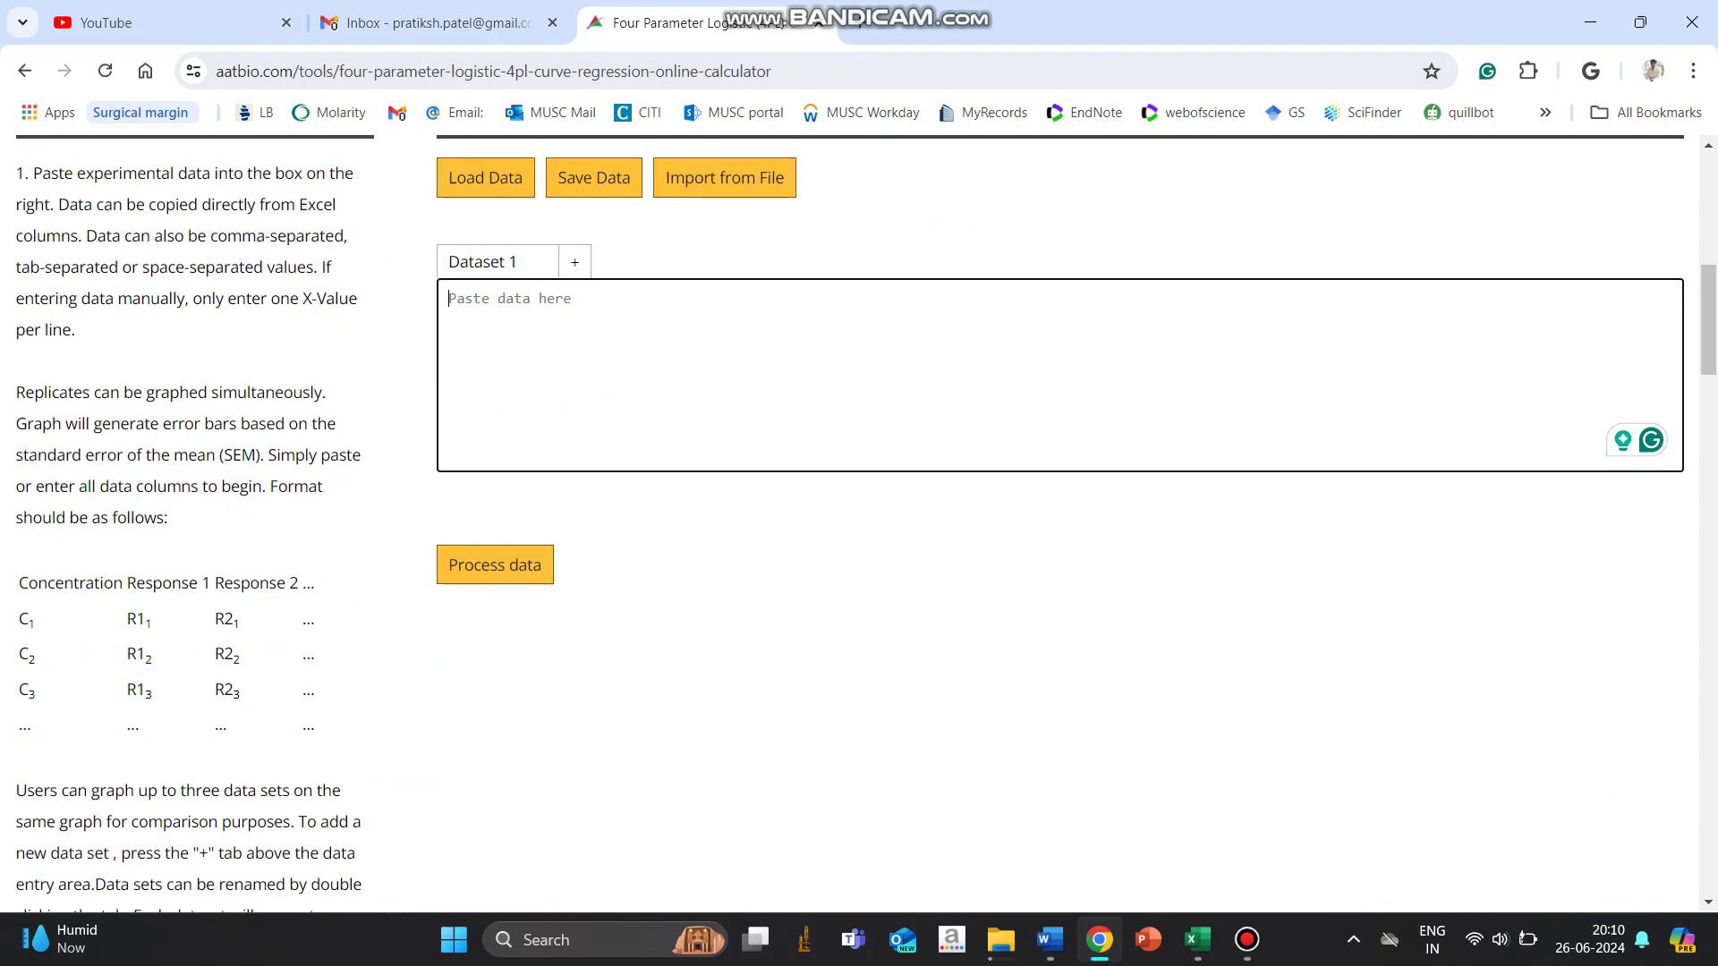
Back in the workbook, select concentrations C5:C12 together with averages F5:F12.
left_click(1197, 939)
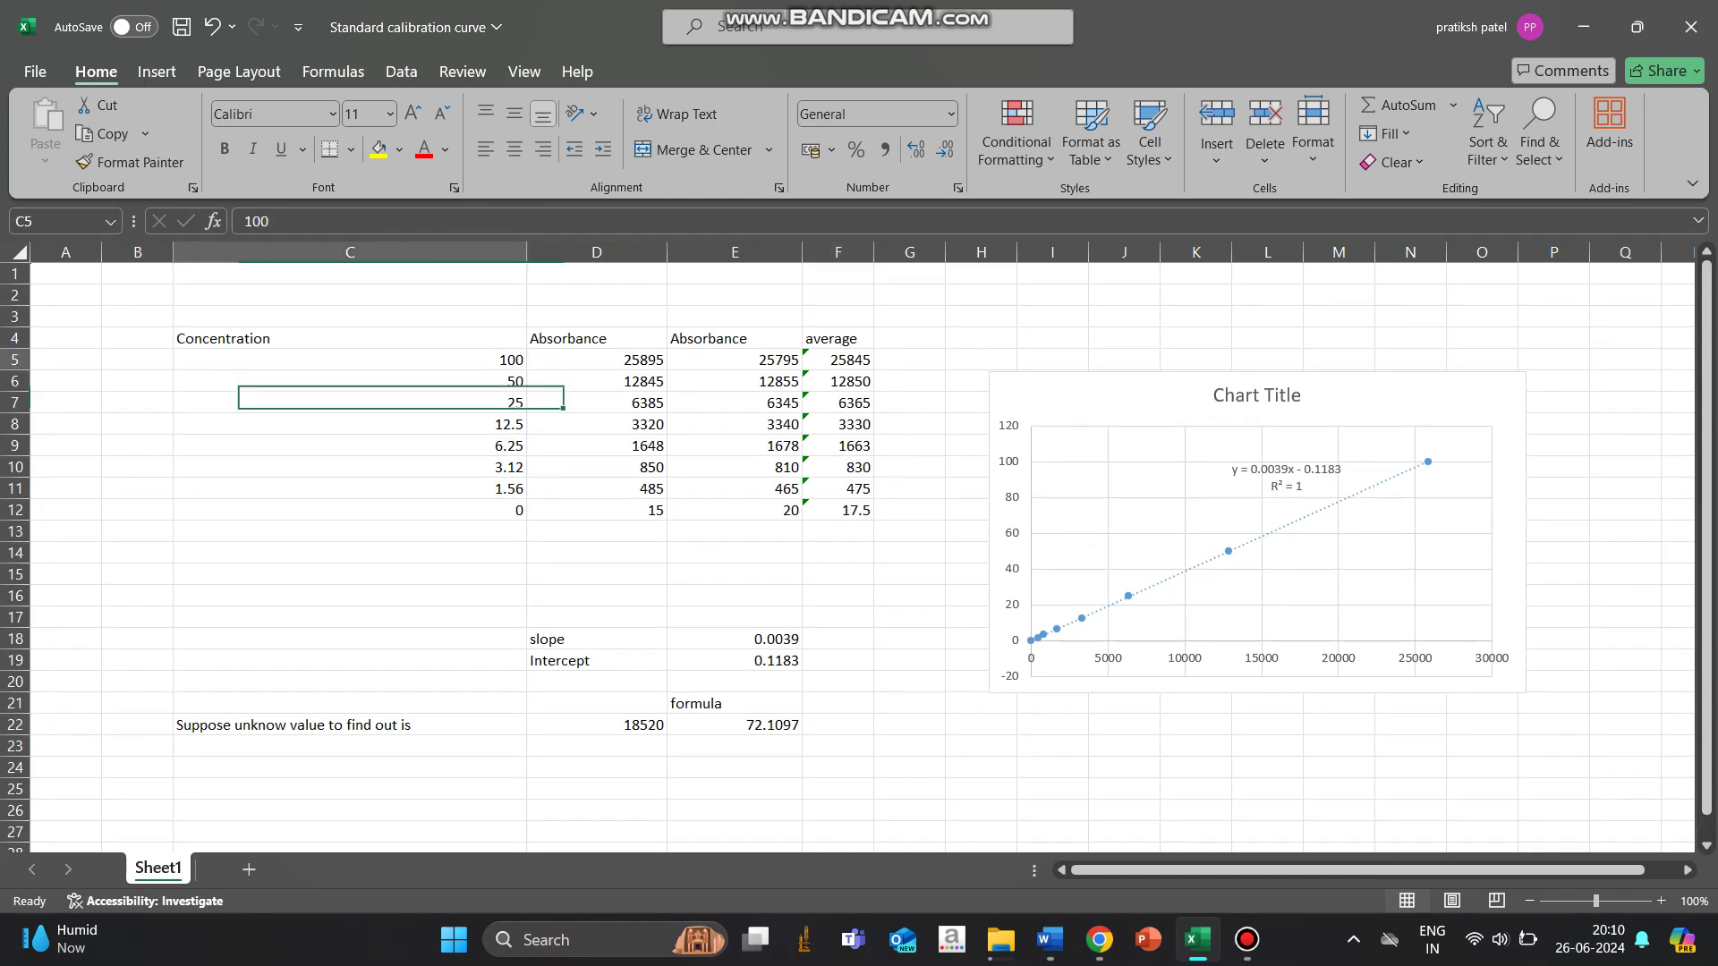
left_click_drag(358, 360, 501, 510)
left_click_drag(838, 360, 838, 510)
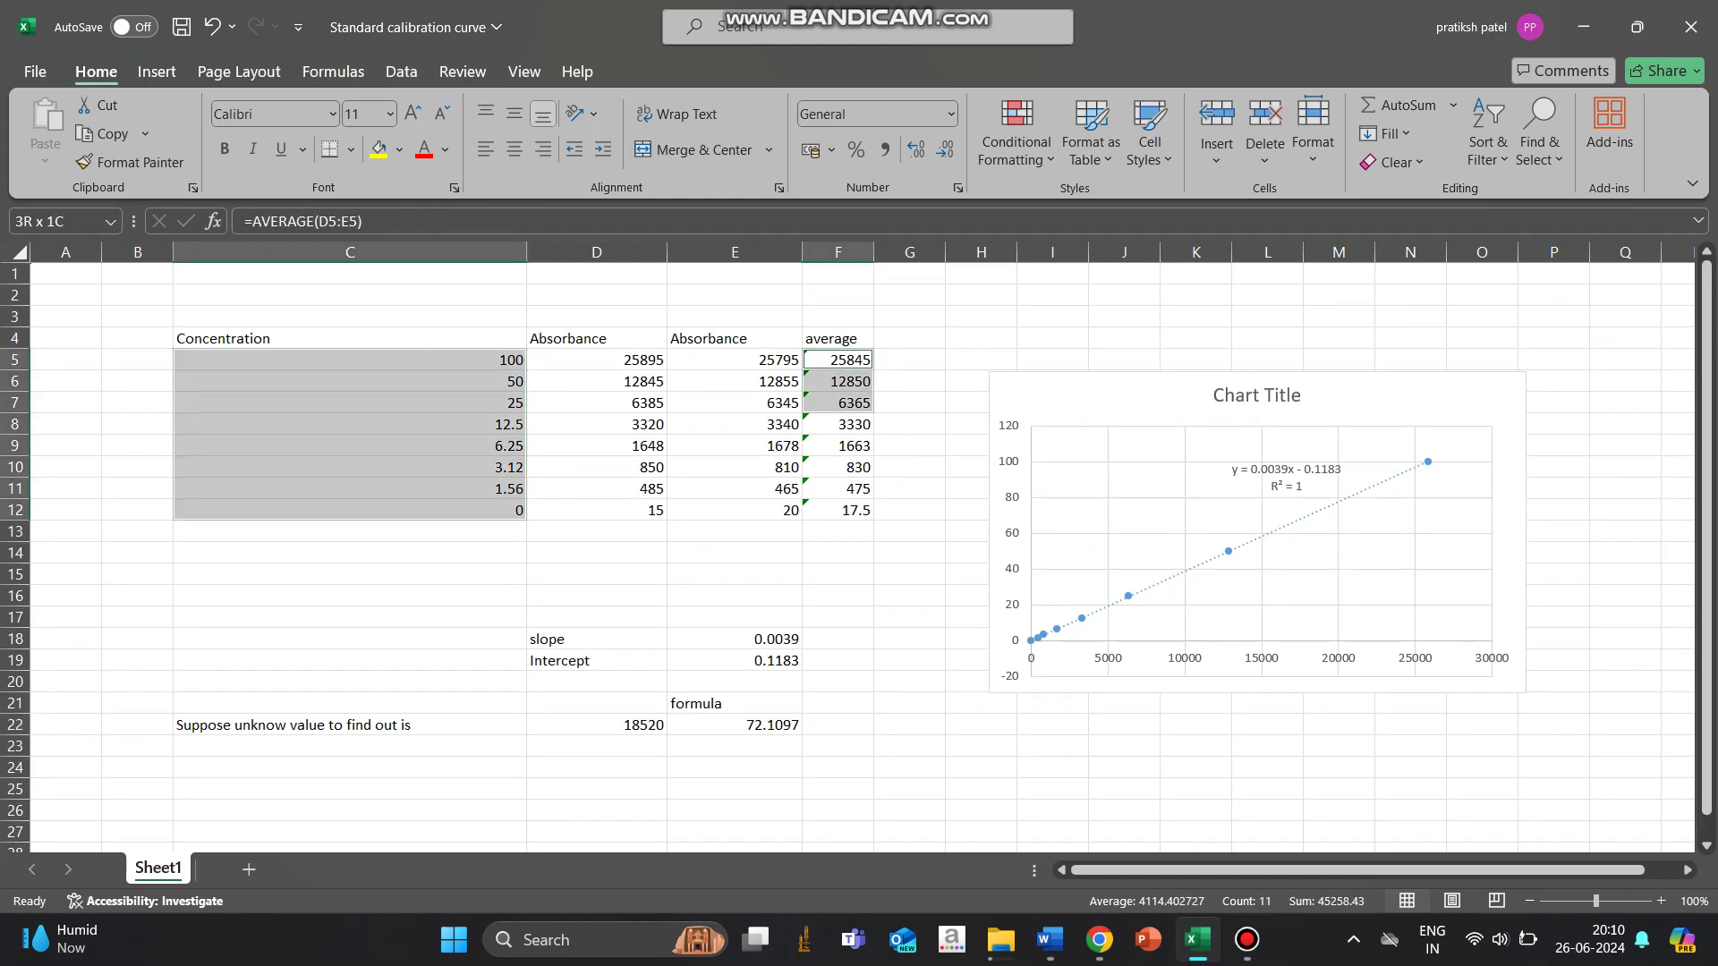
Copy the selected data and trial-paste it into the 4PL calculator's Dataset 1, then undo.
key("ctrl+c")
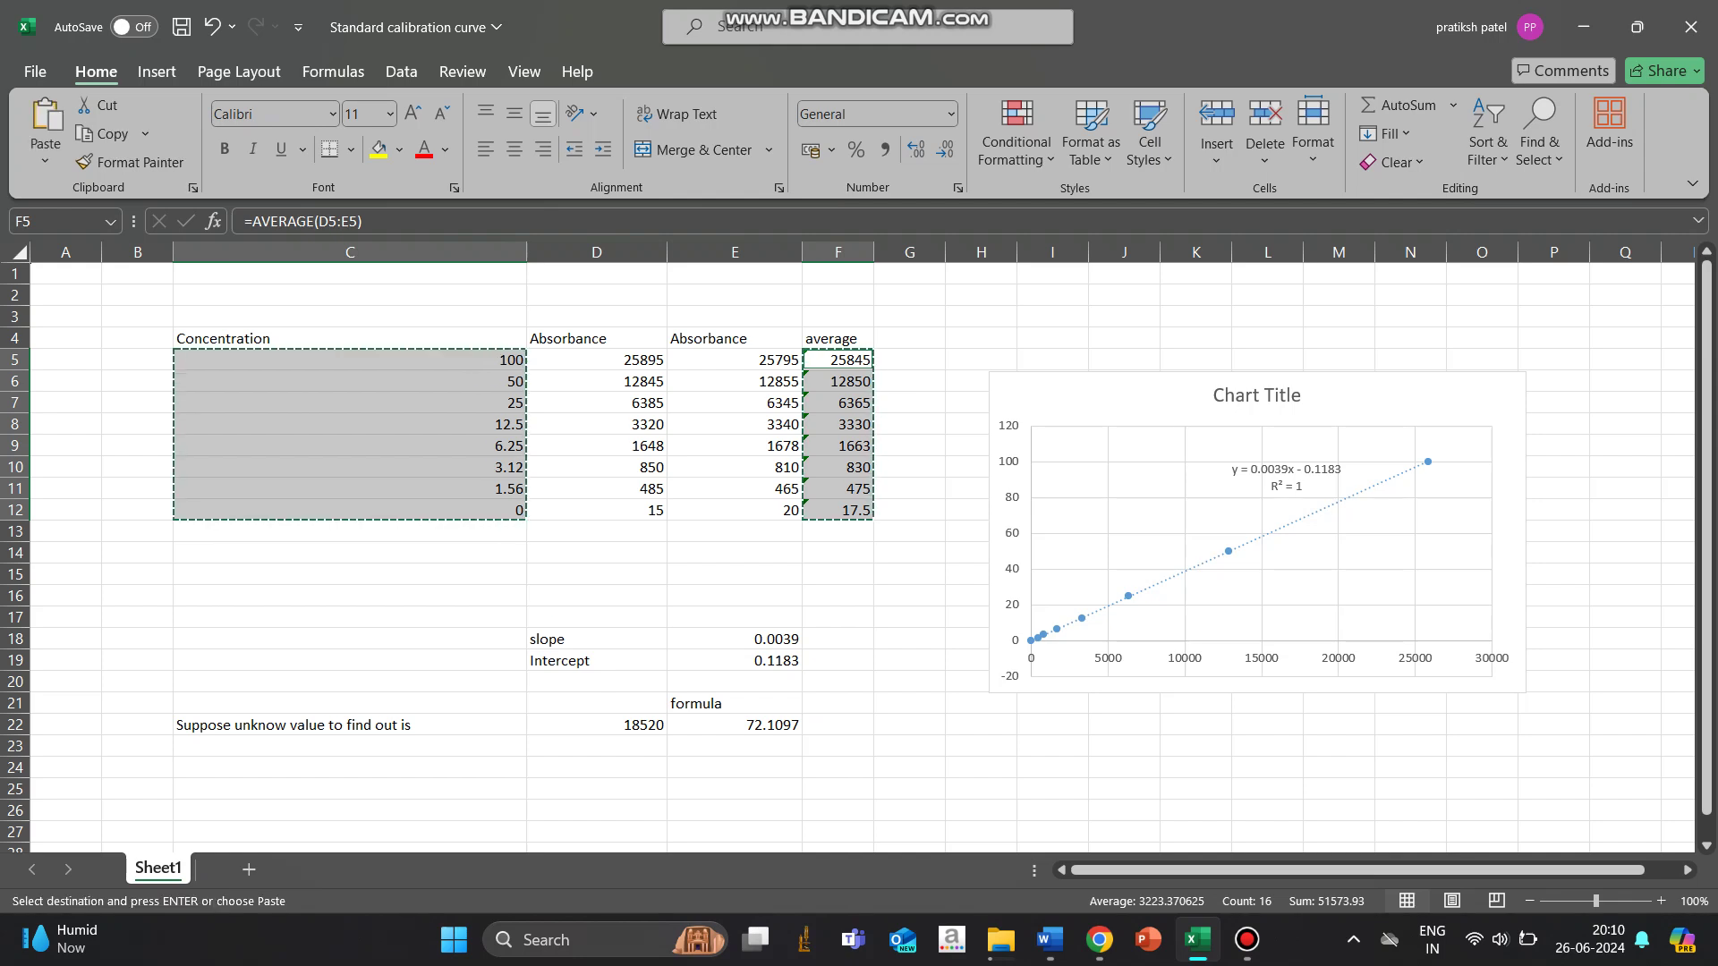
left_click(1100, 939)
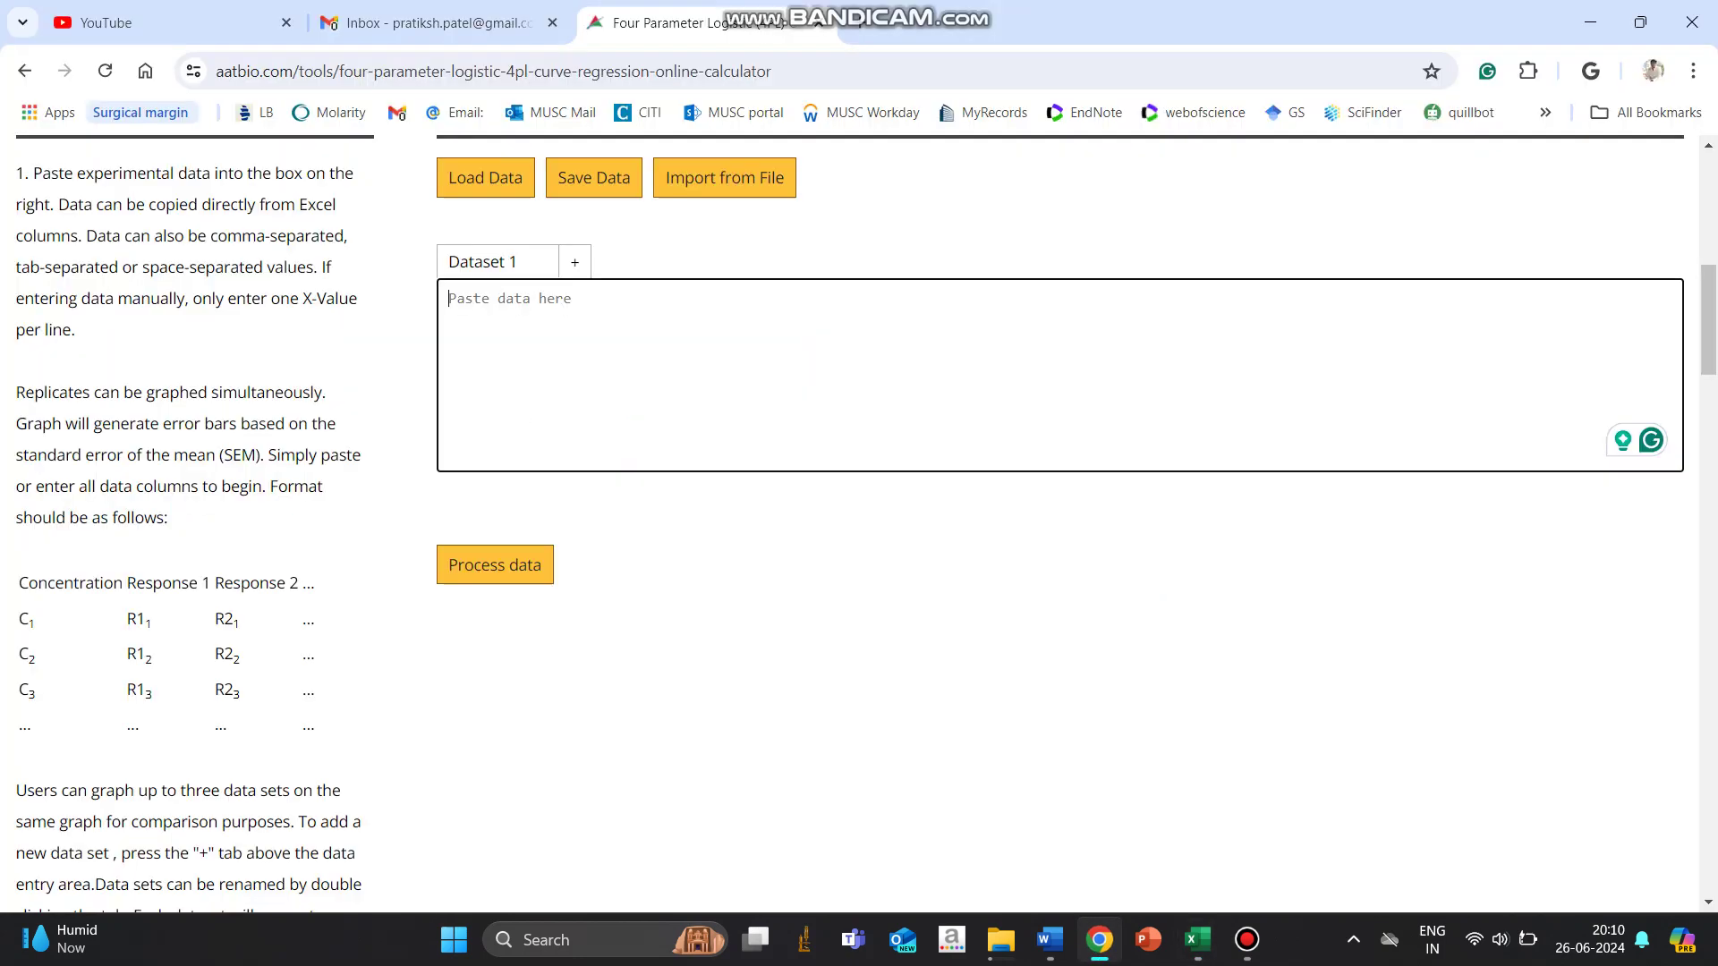
key("ctrl+v")
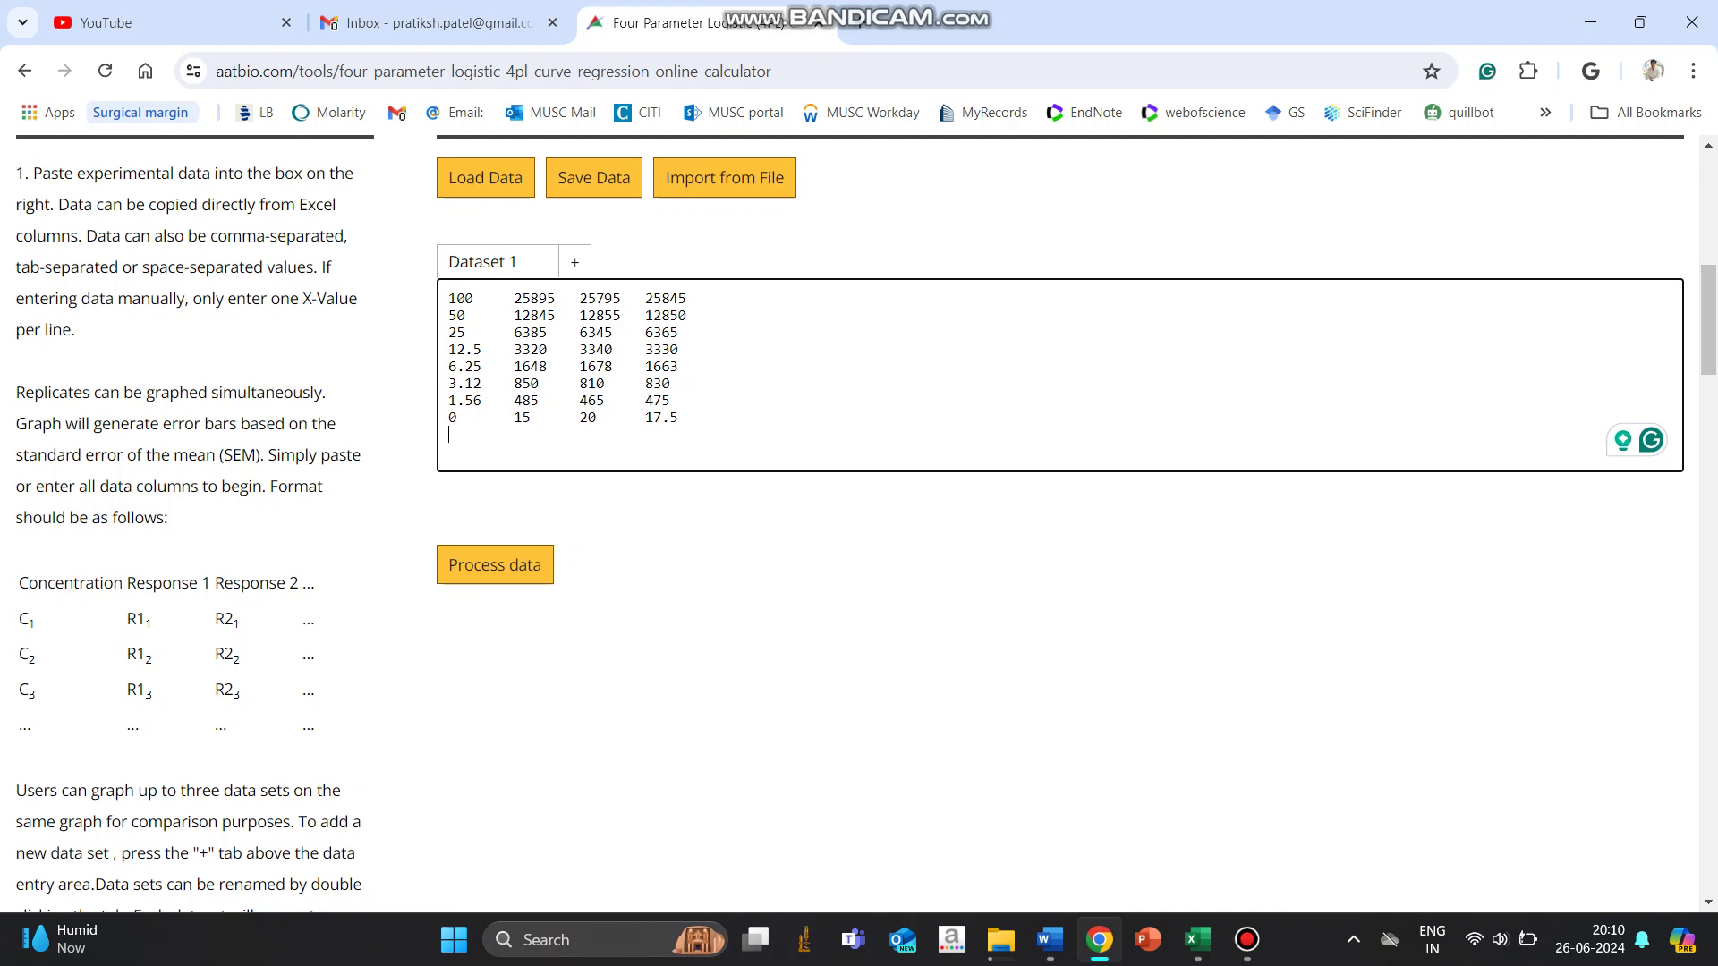
key("ctrl+z")
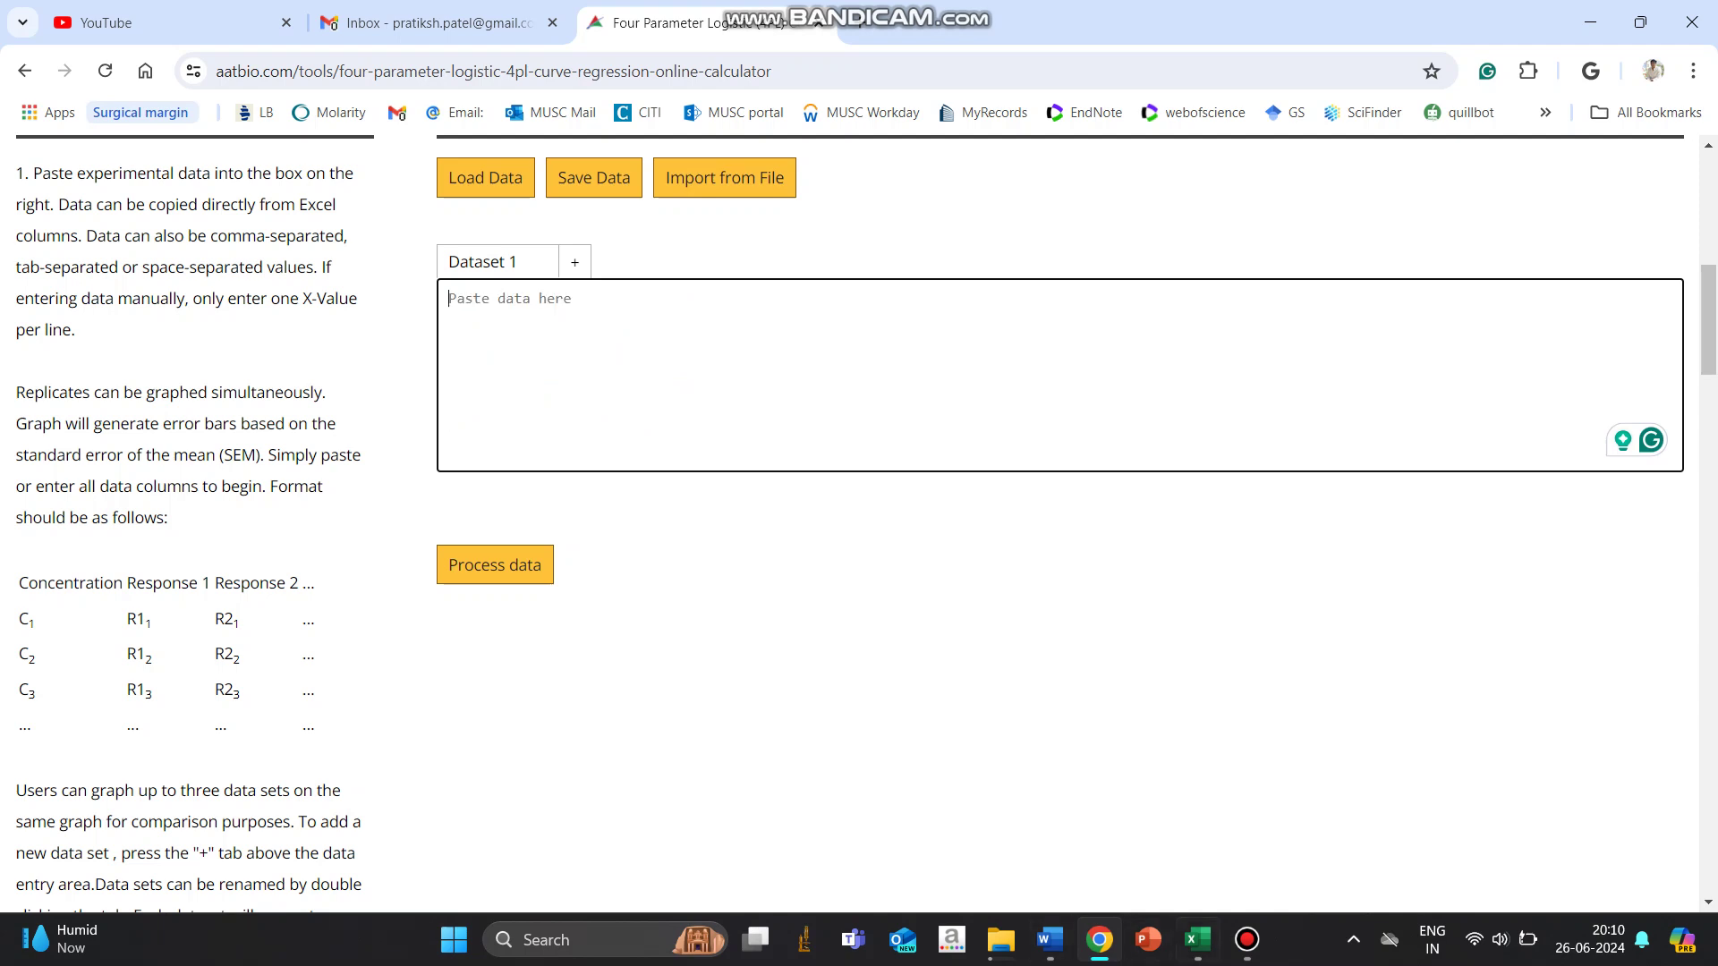
Paste the concentrations and averages as values into H25:I32.
left_click(1198, 939)
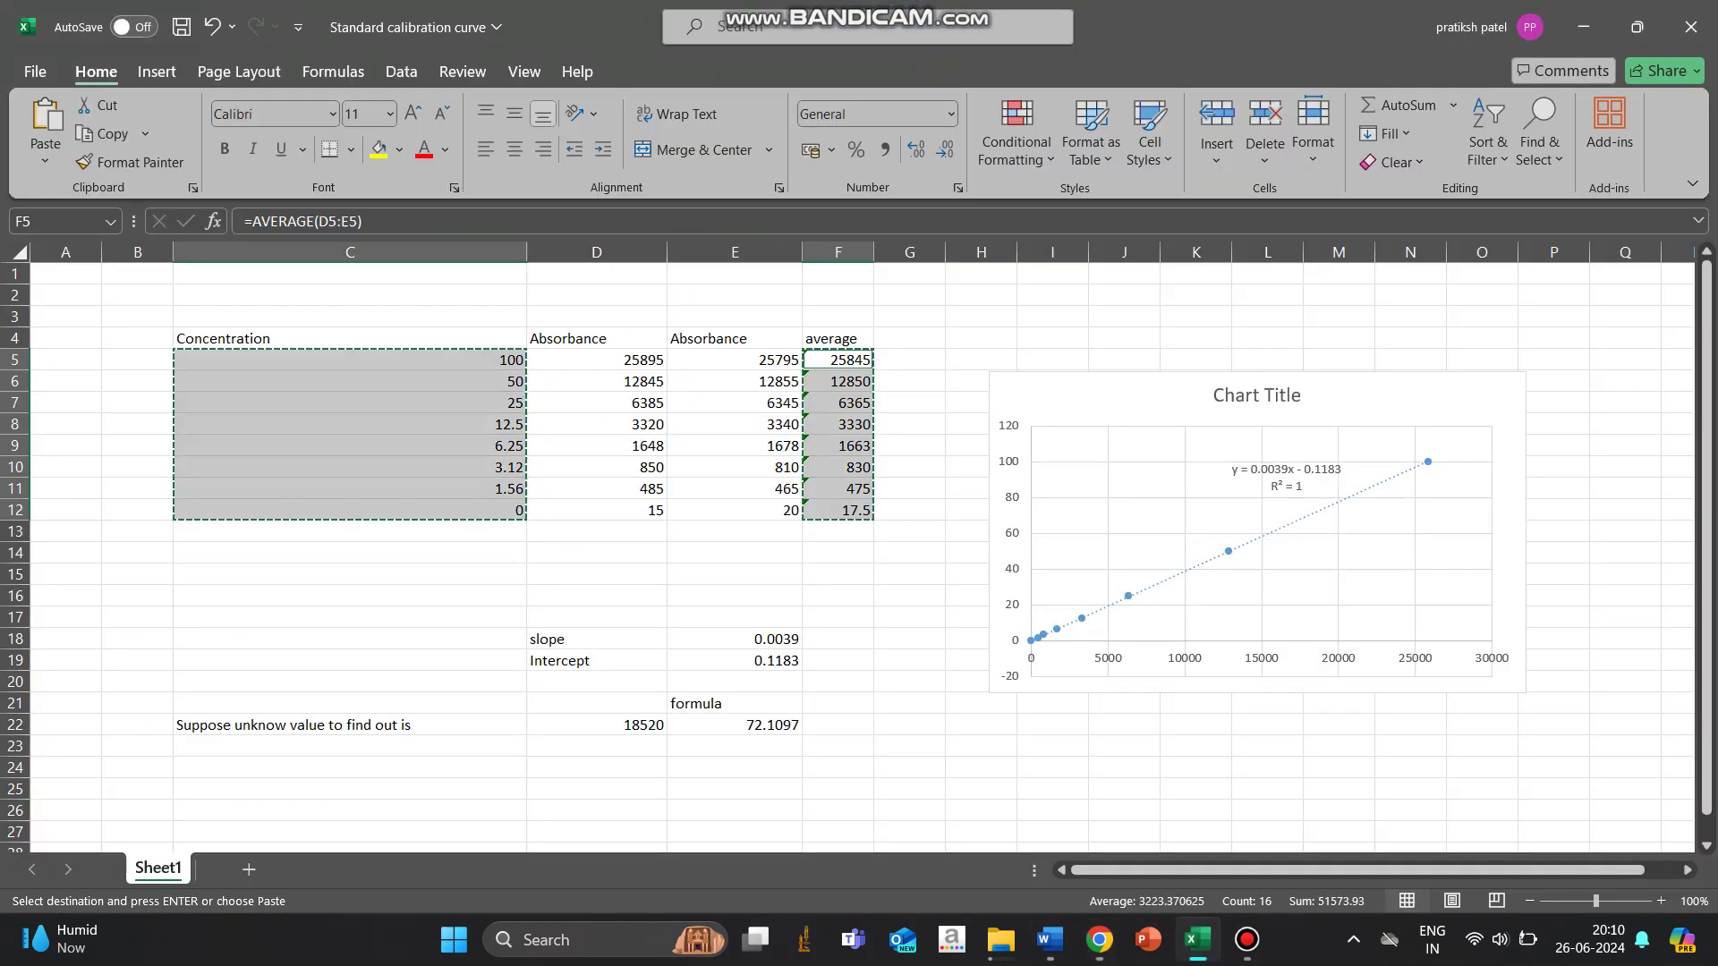
scroll(850, 554, "down", 3)
left_click(910, 595)
left_click(971, 595)
right_click(971, 594)
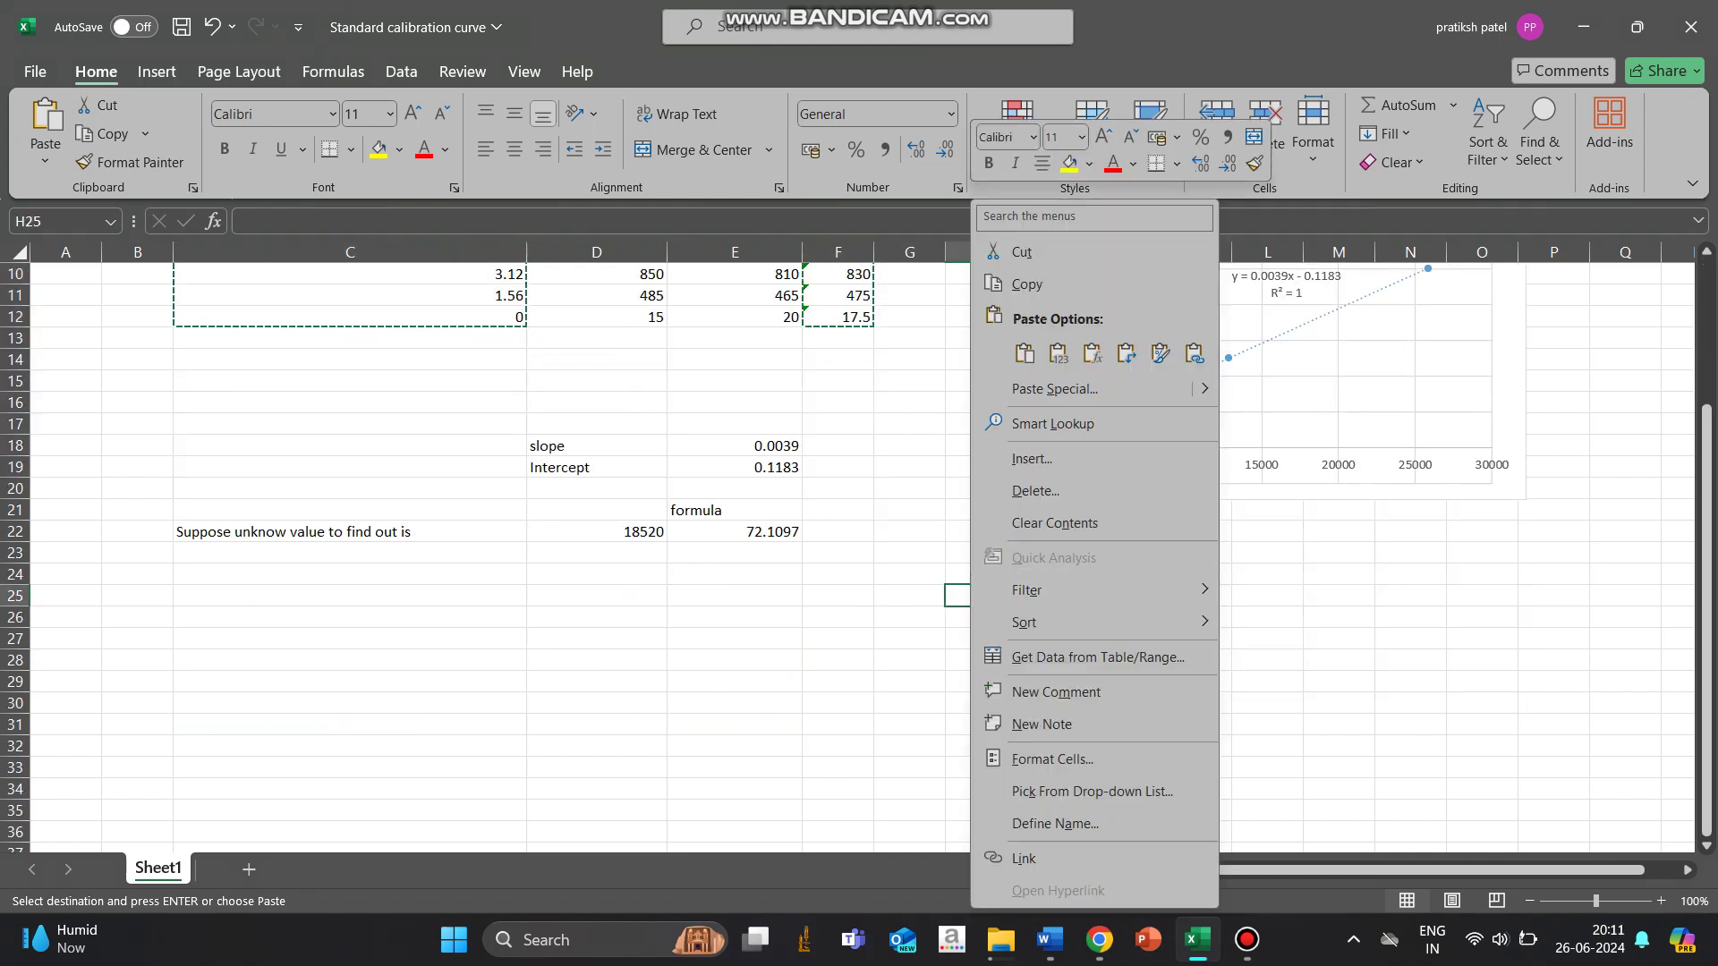
left_click(1058, 353)
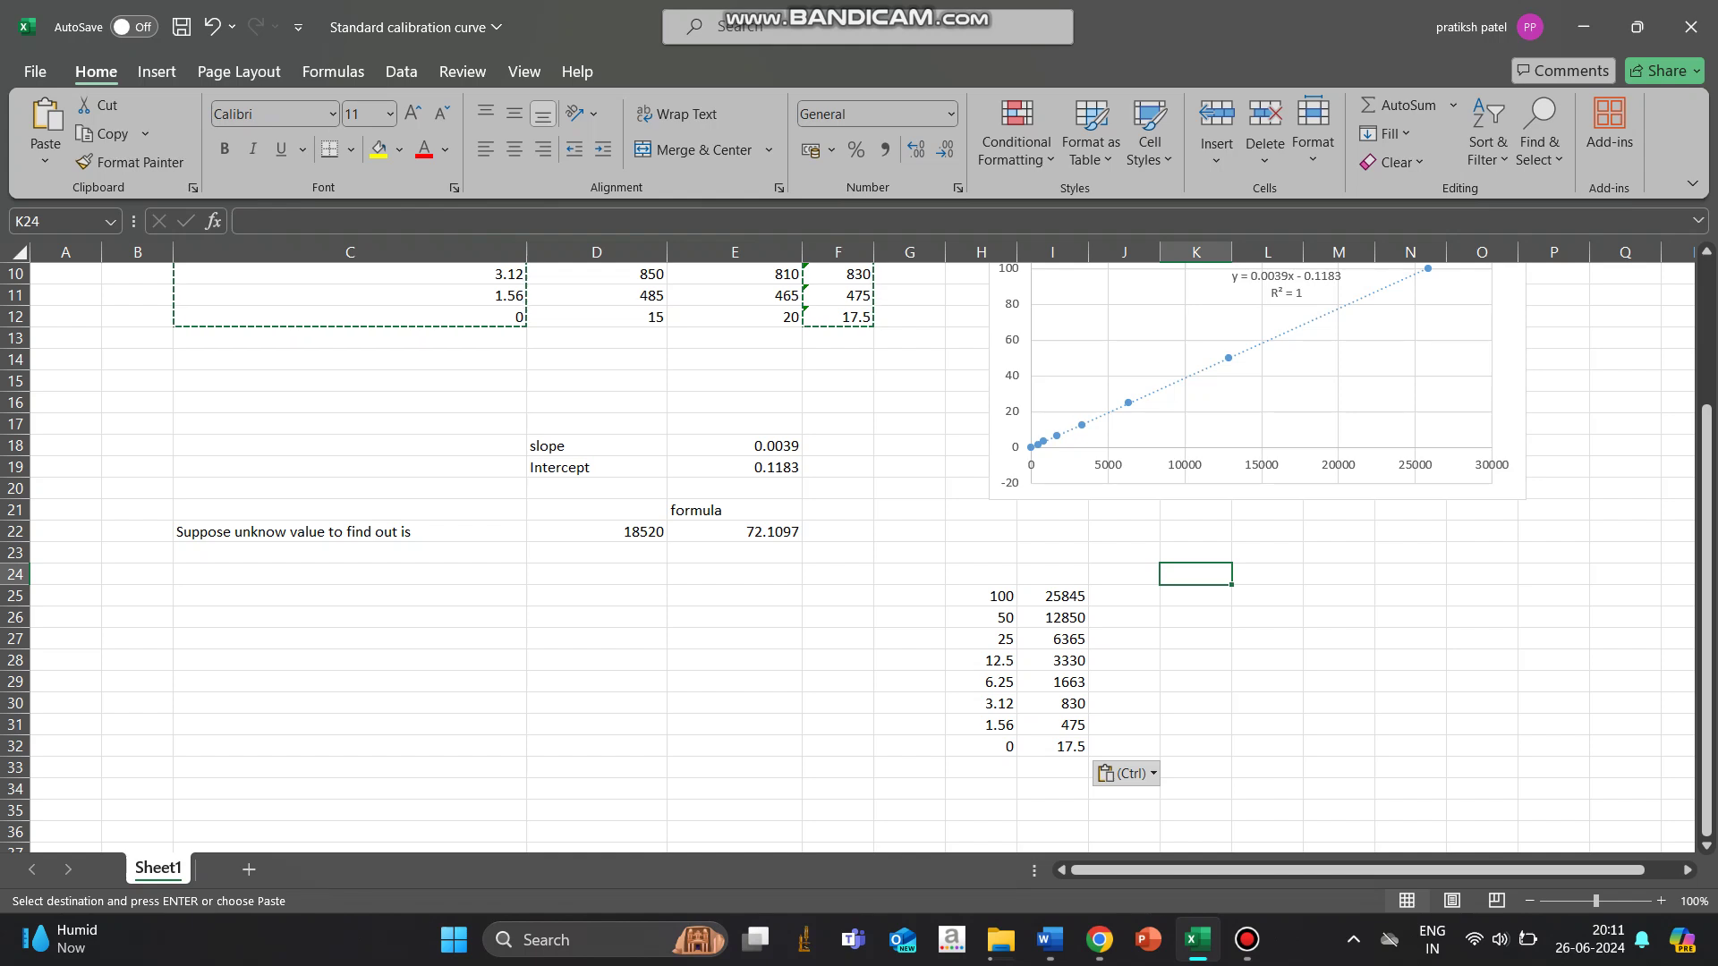
left_click(1103, 802)
left_click(1124, 552)
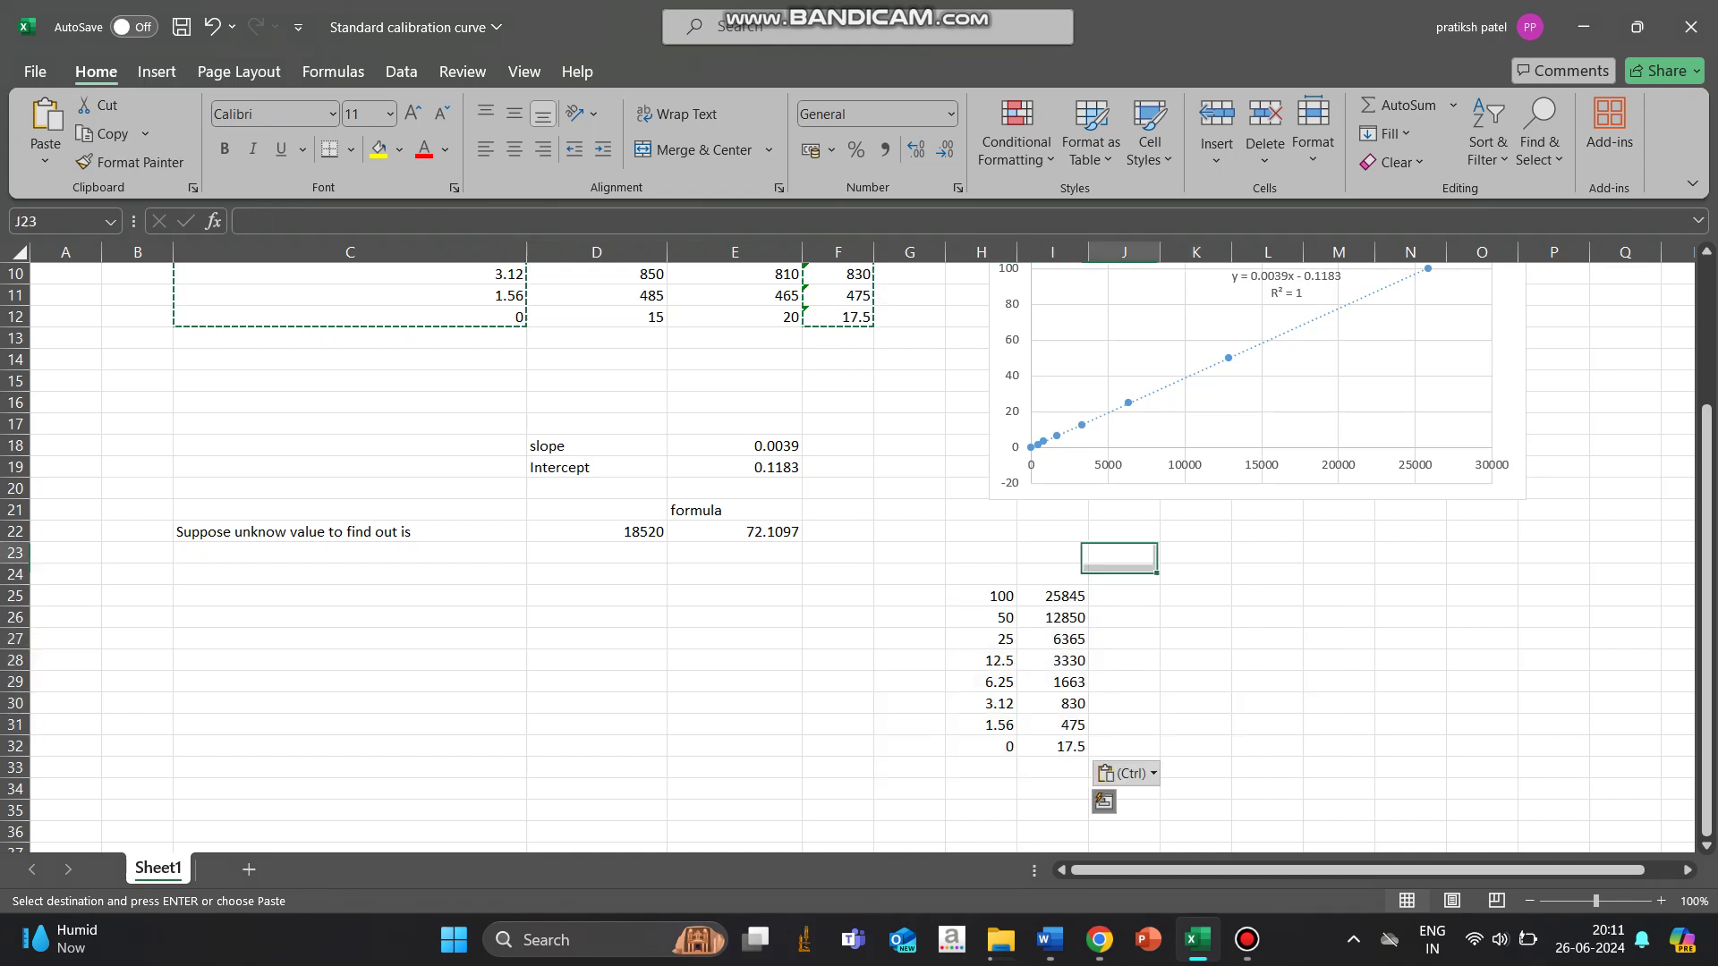
Copy the concentration-response table H25:I32 for the 4PL calculator.
left_click_drag(980, 595, 1056, 746)
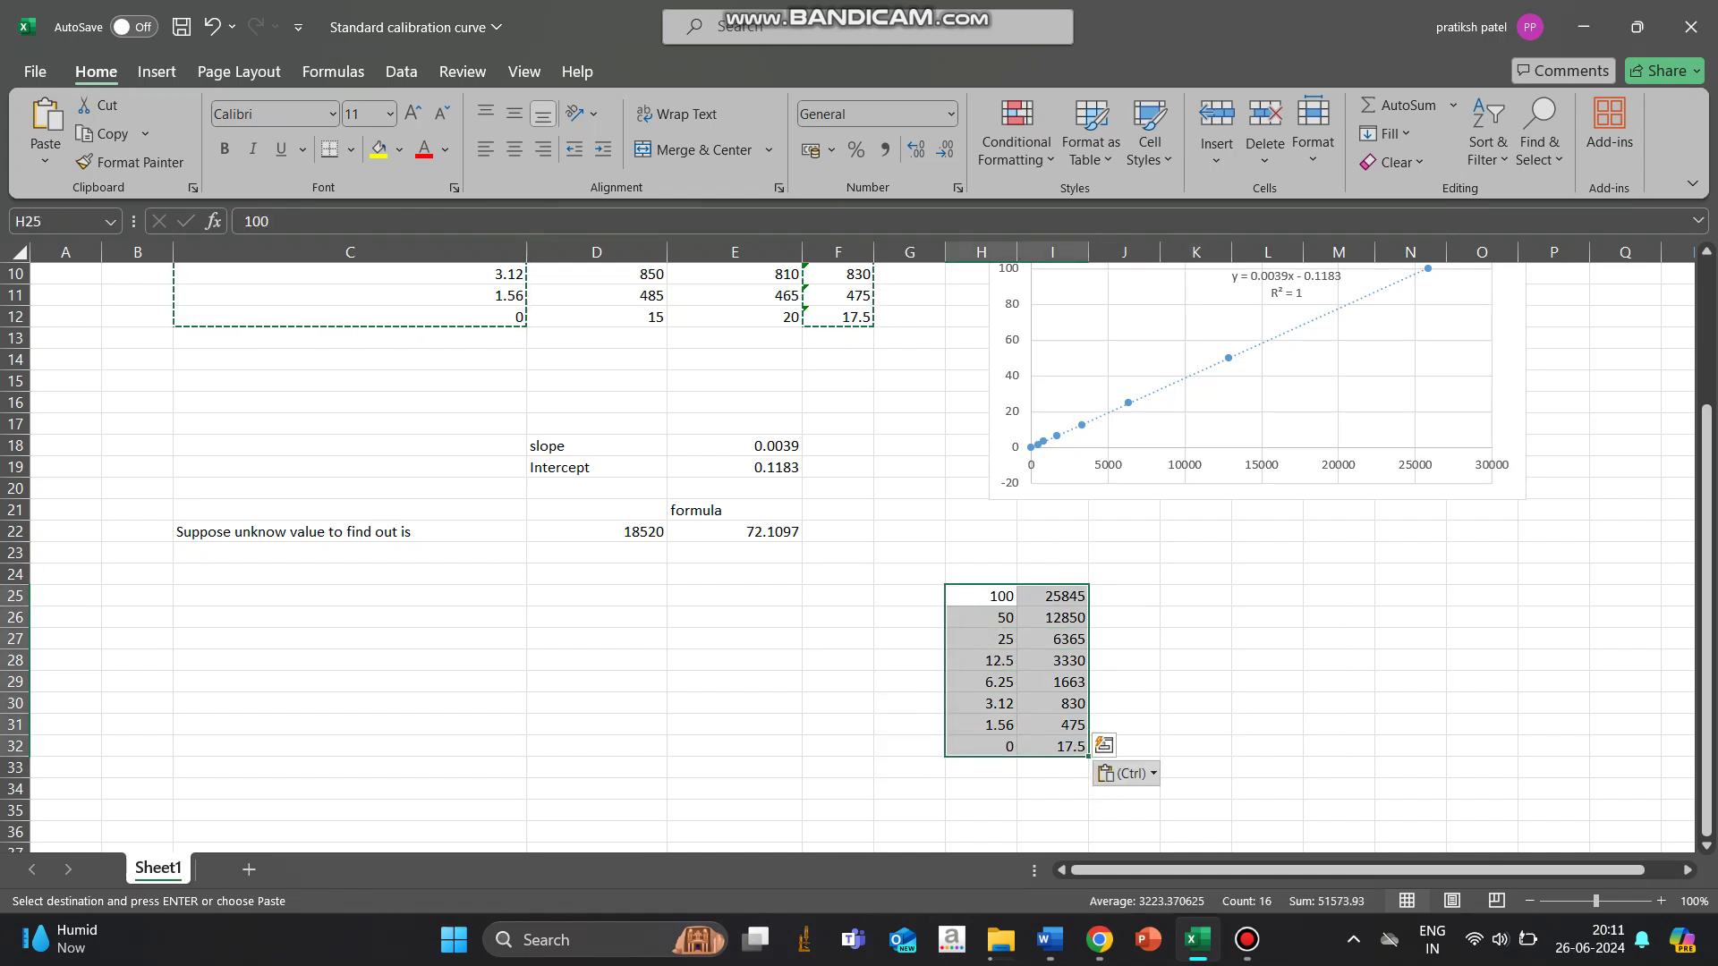
key("ctrl+c")
left_click(1100, 940)
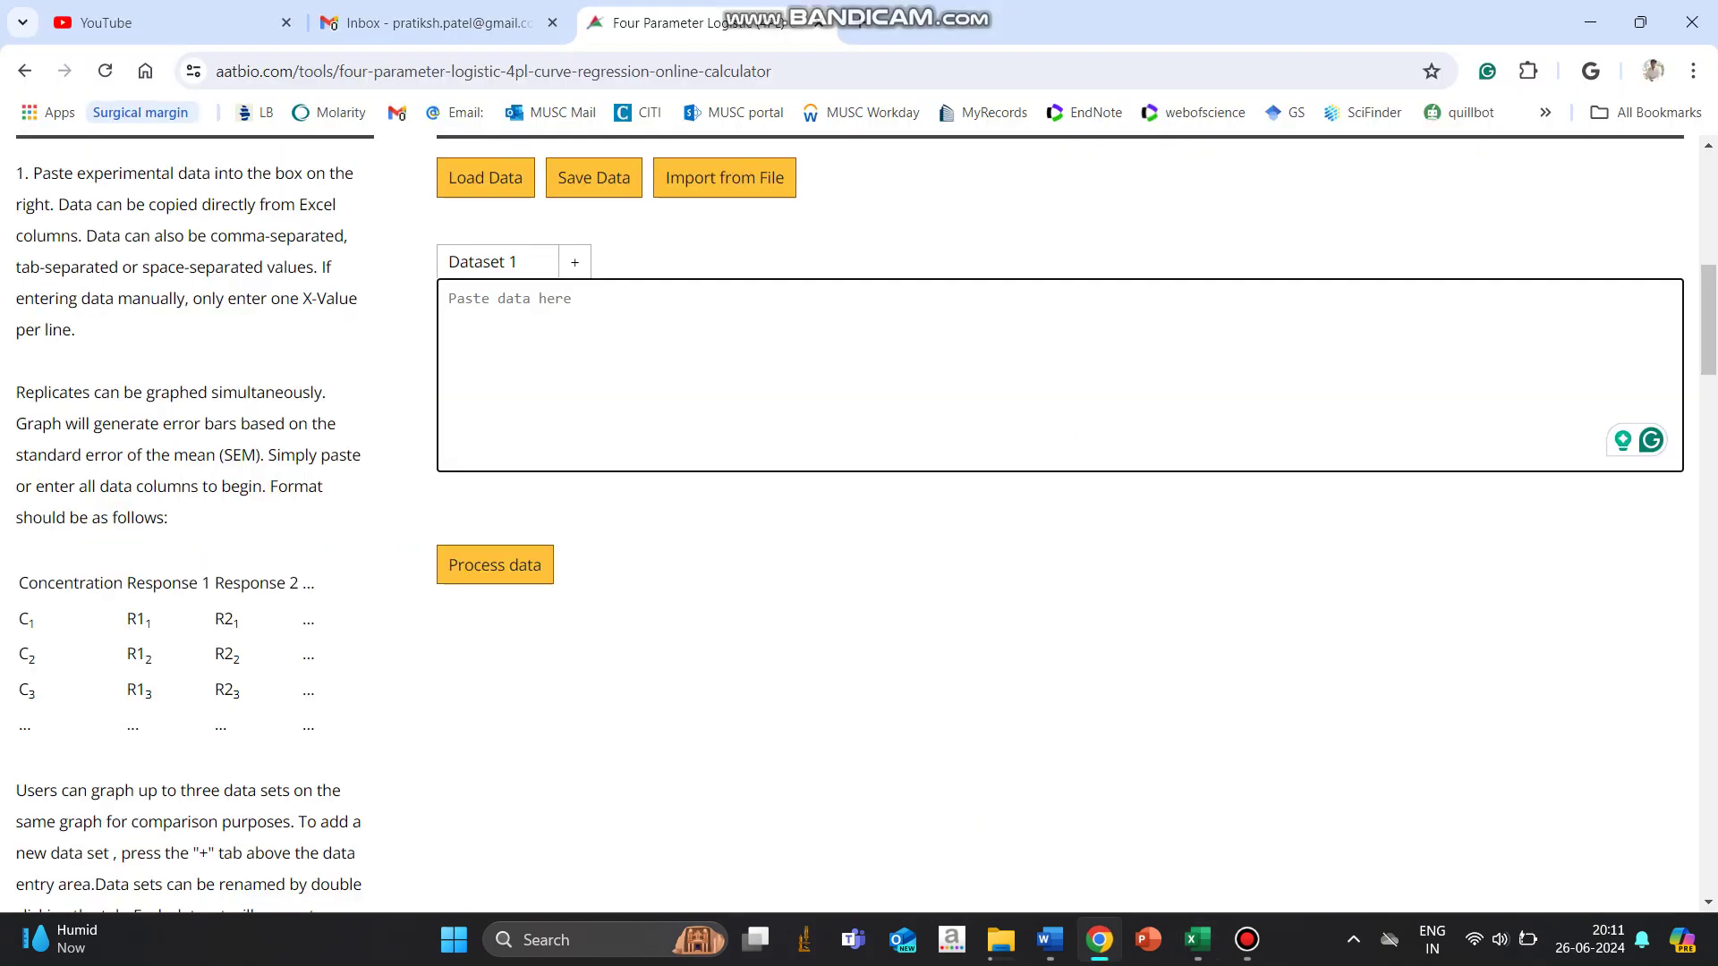
Paste the calibration table into the calculator and process it into a data table.
key("ctrl+v")
left_click(495, 565)
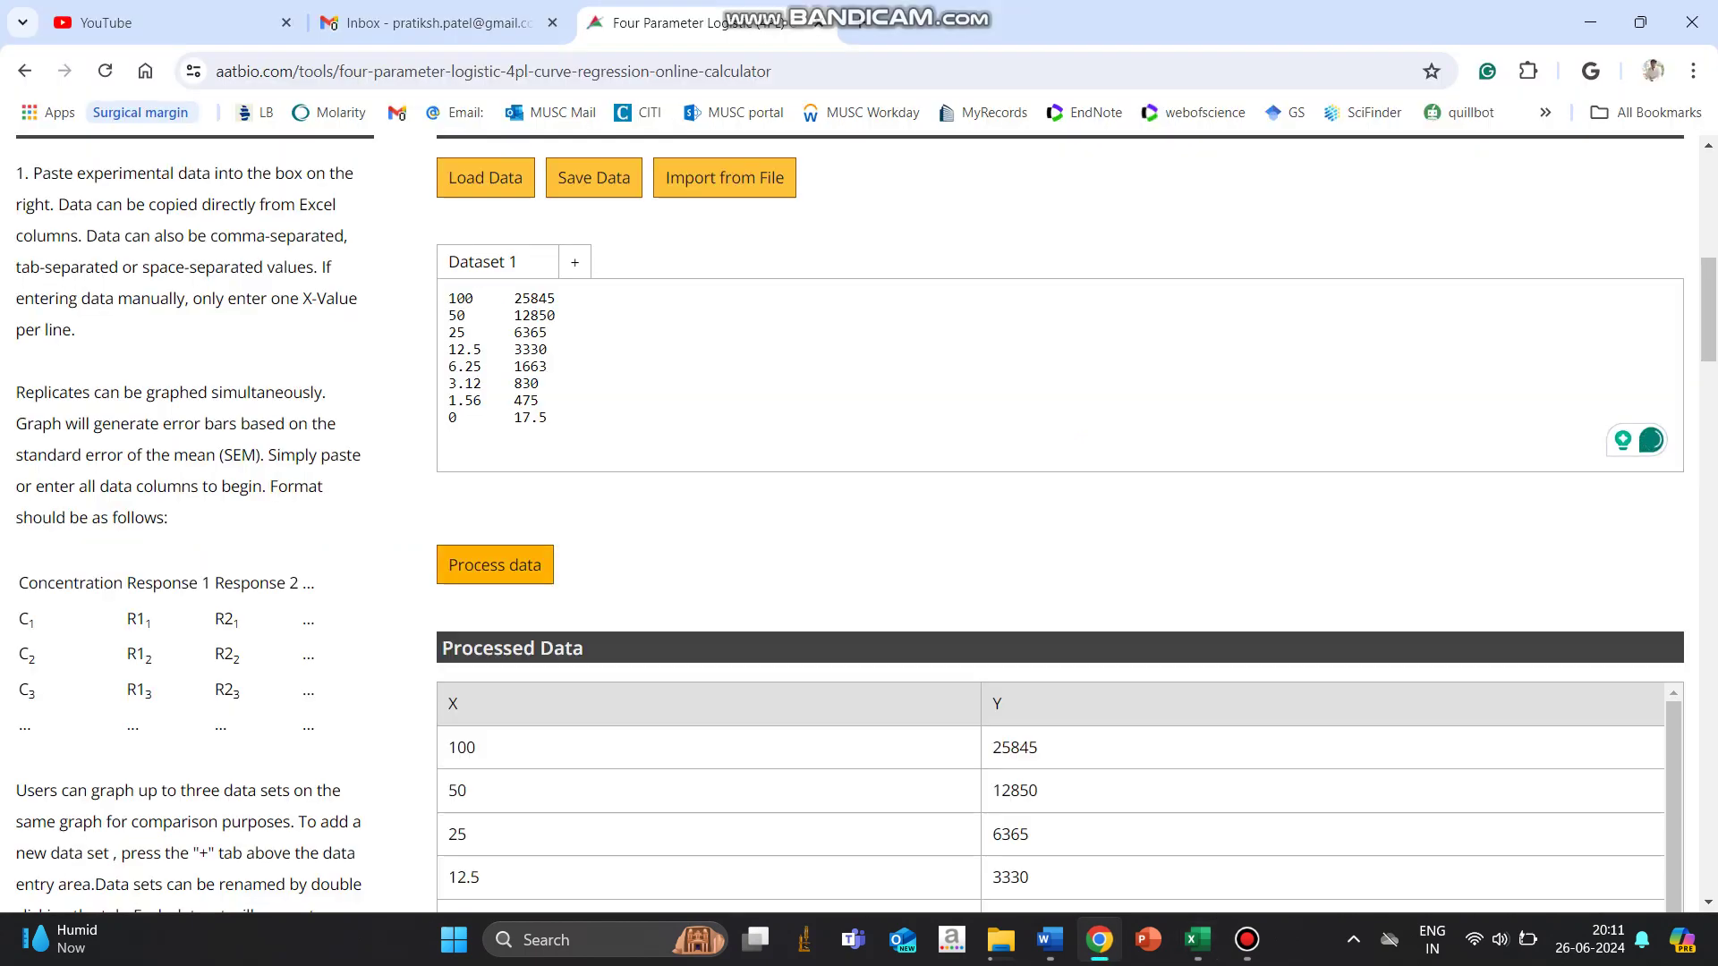
scroll(859, 523, "down", 5)
scroll(859, 524, "down", 2)
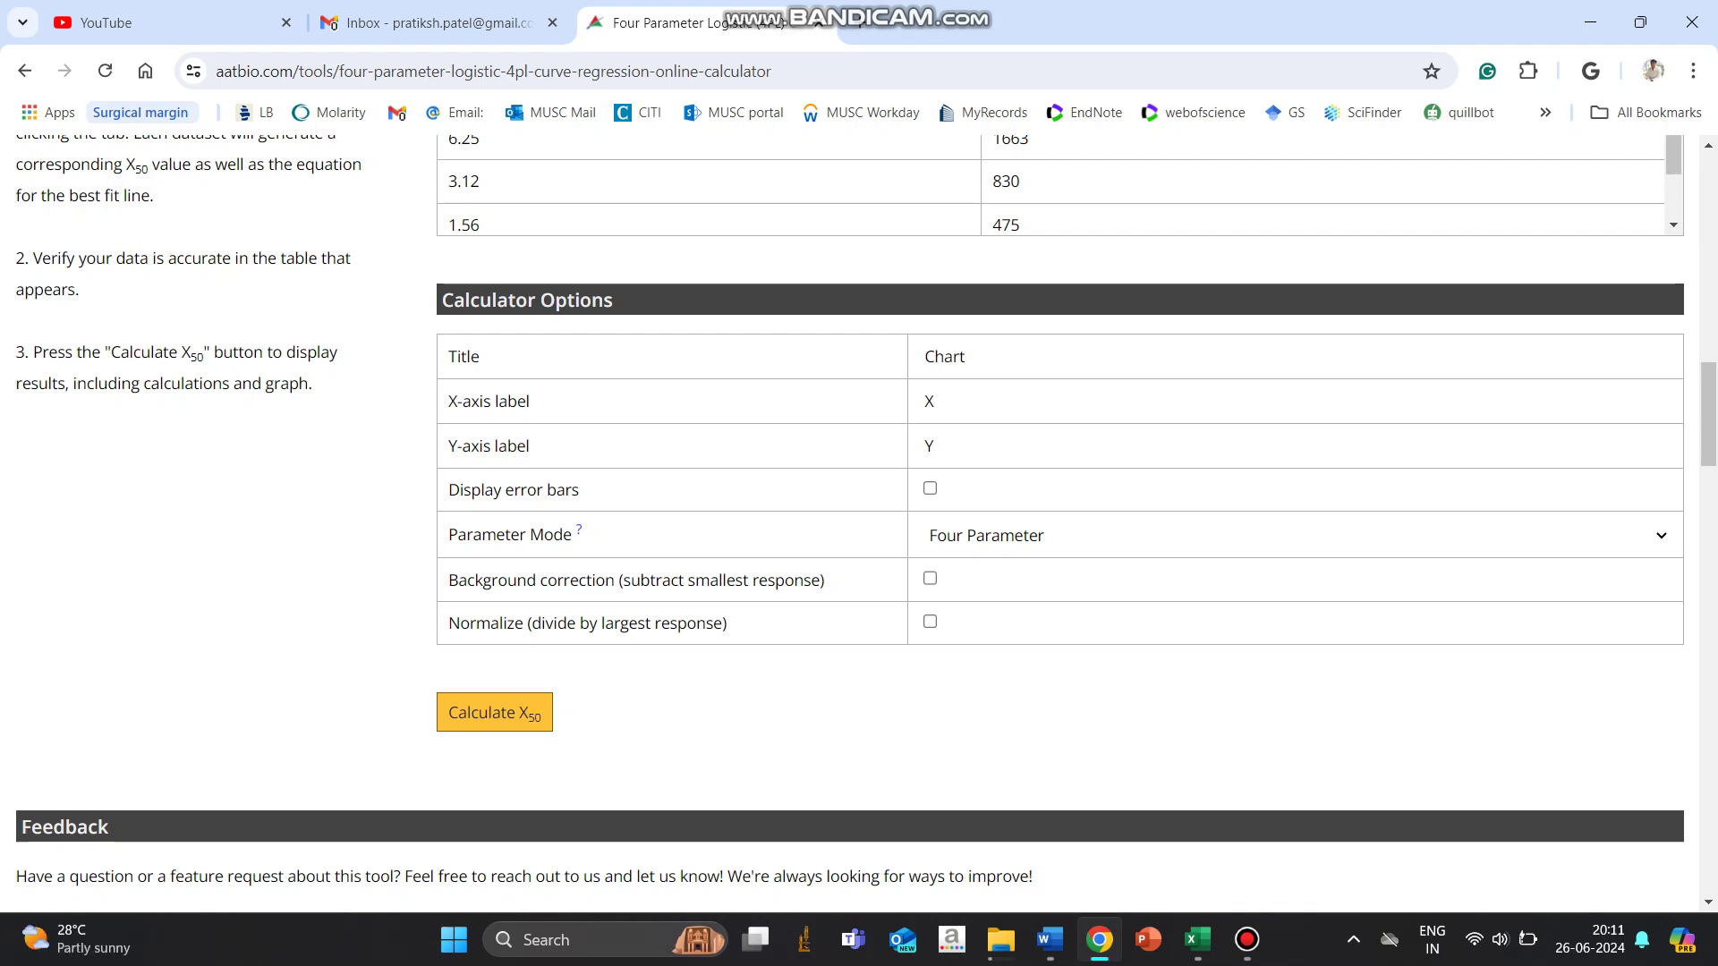
Run the four-parameter X50 fit, yielding X50 1166.1316, and view the regression calculator.
left_click(495, 712)
scroll(859, 523, "down", 1)
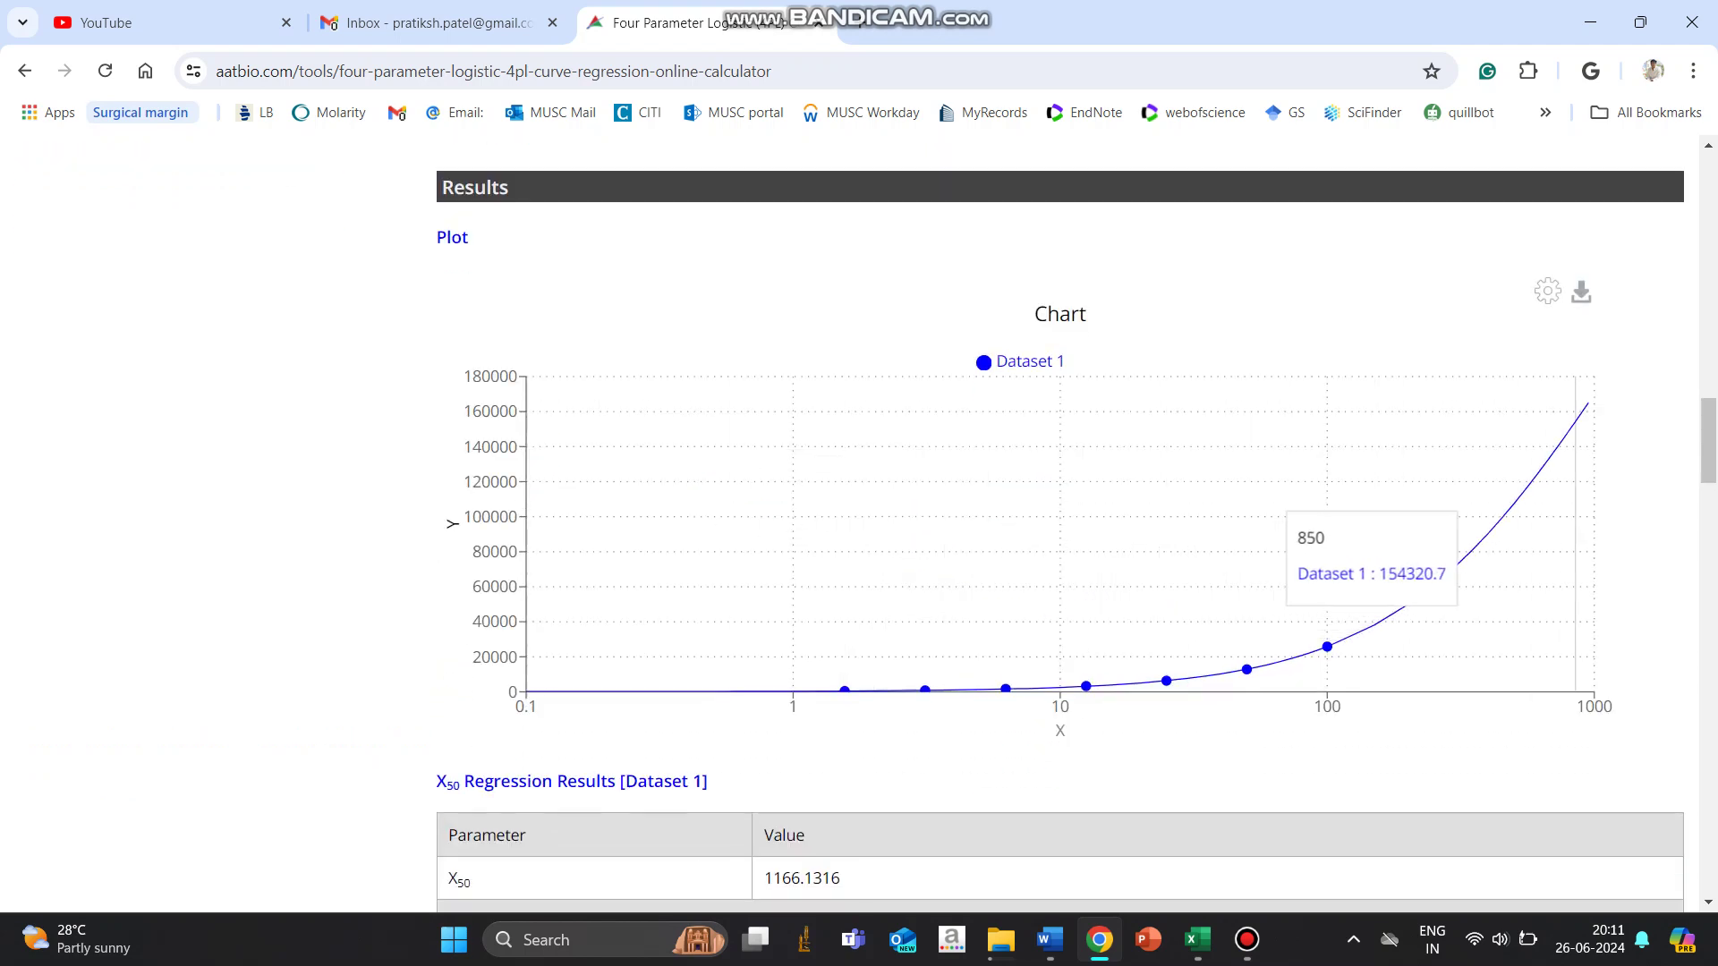
scroll(1061, 524, "down", 3)
scroll(1114, 629, "down", 3)
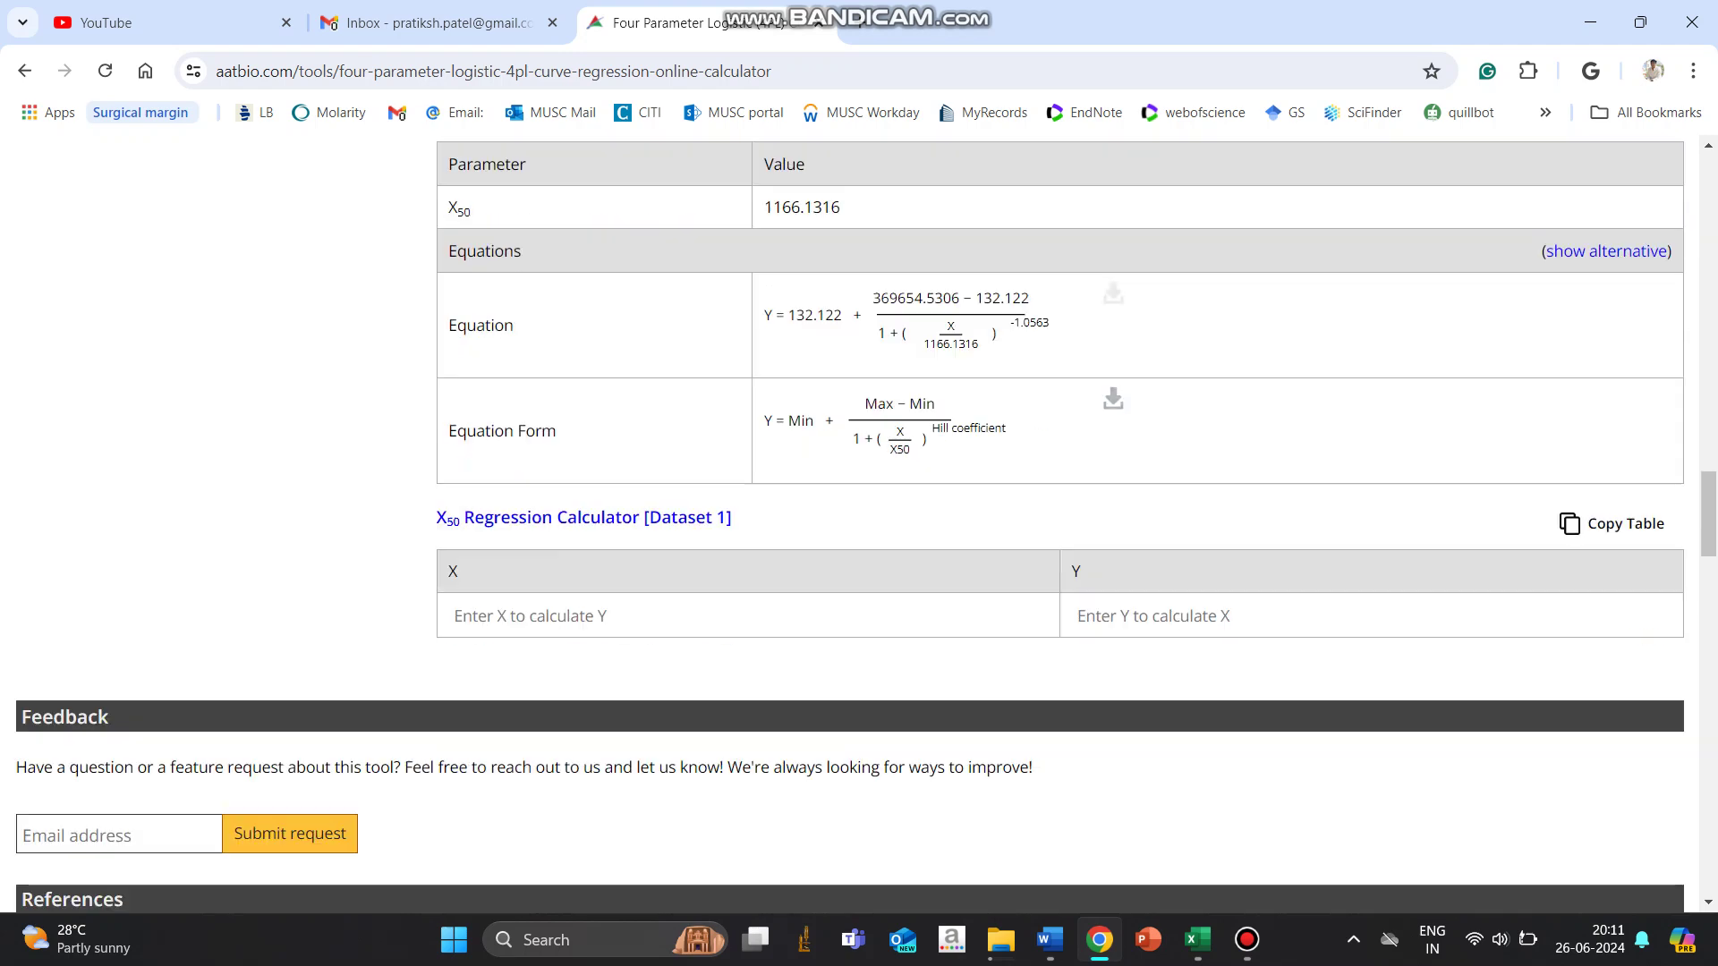
scroll(1114, 629, "down", 2)
scroll(1114, 629, "down", 1)
left_click(1114, 280)
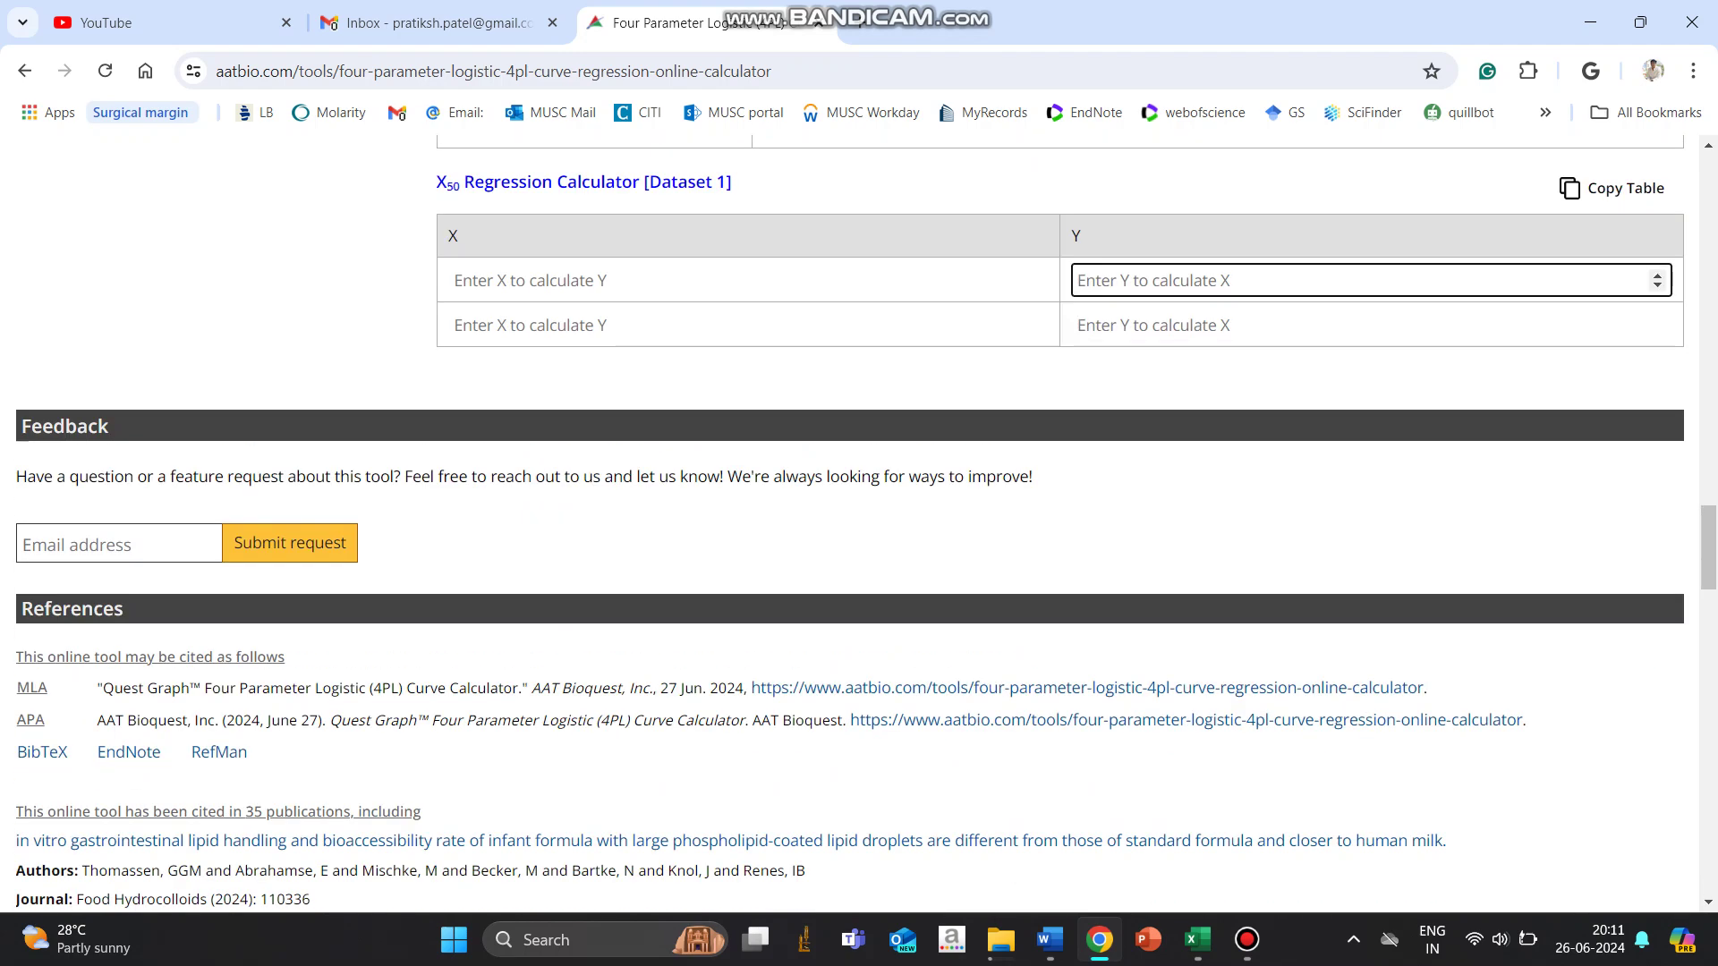
left_click(1197, 940)
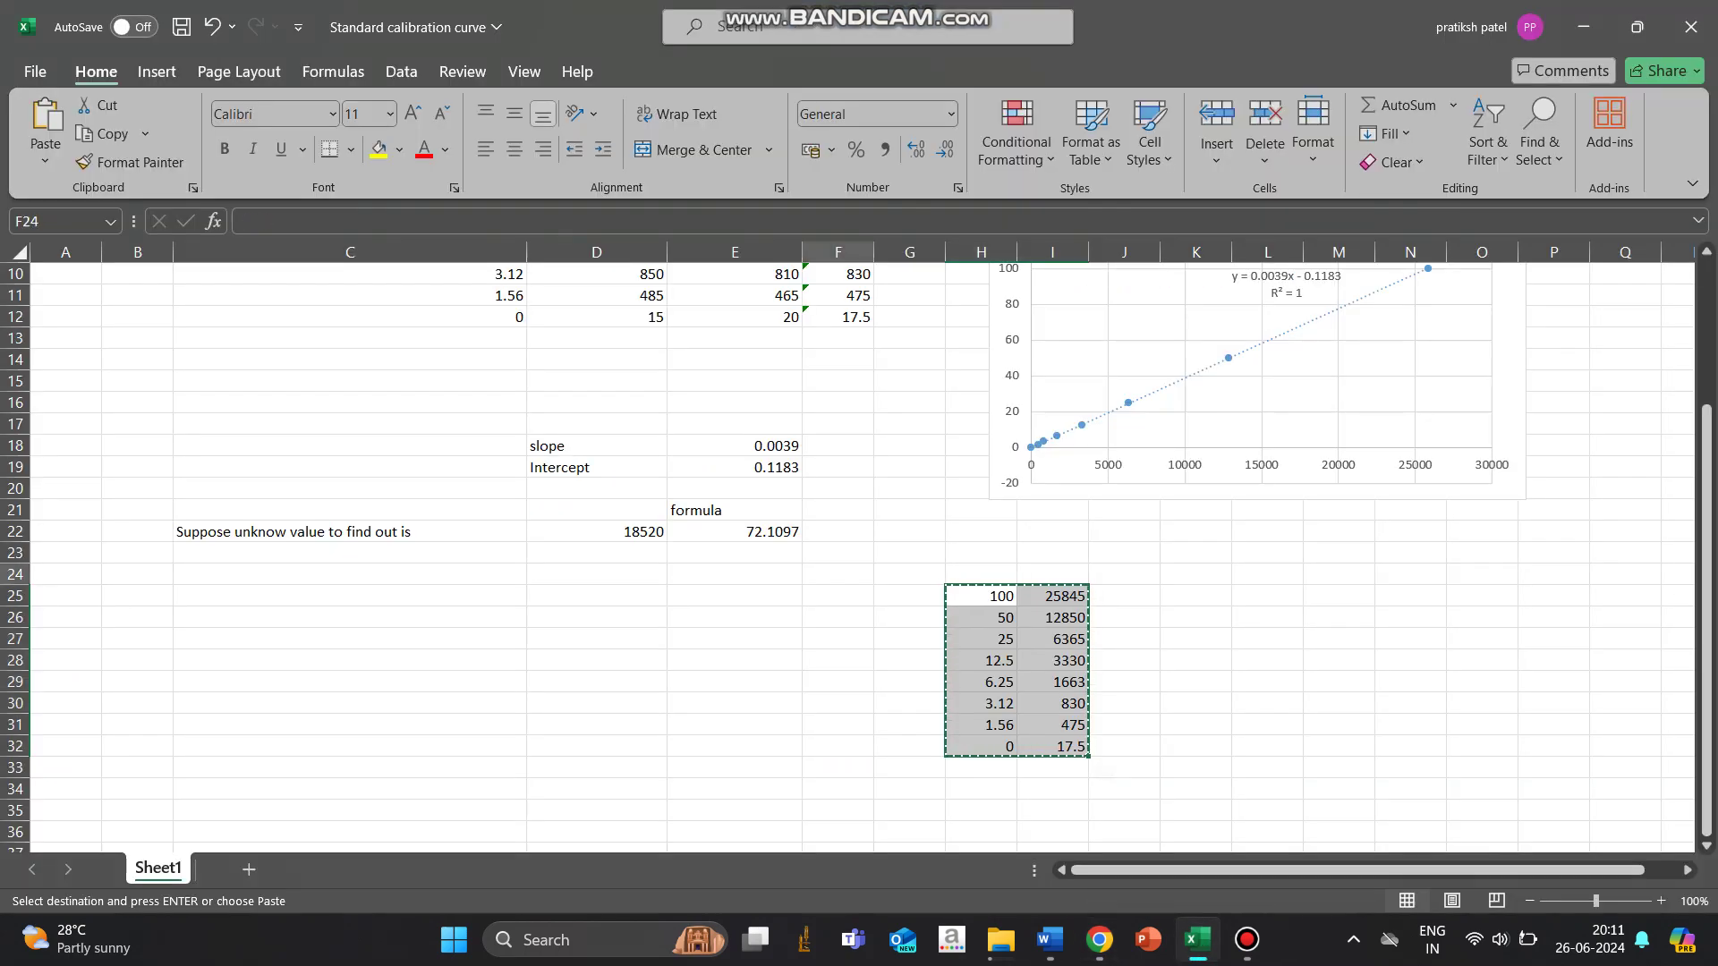
Check the linear-fit formula in E22 and copy the unknown response 18520 from D22.
left_click(839, 575)
key("Escape")
left_click(733, 531)
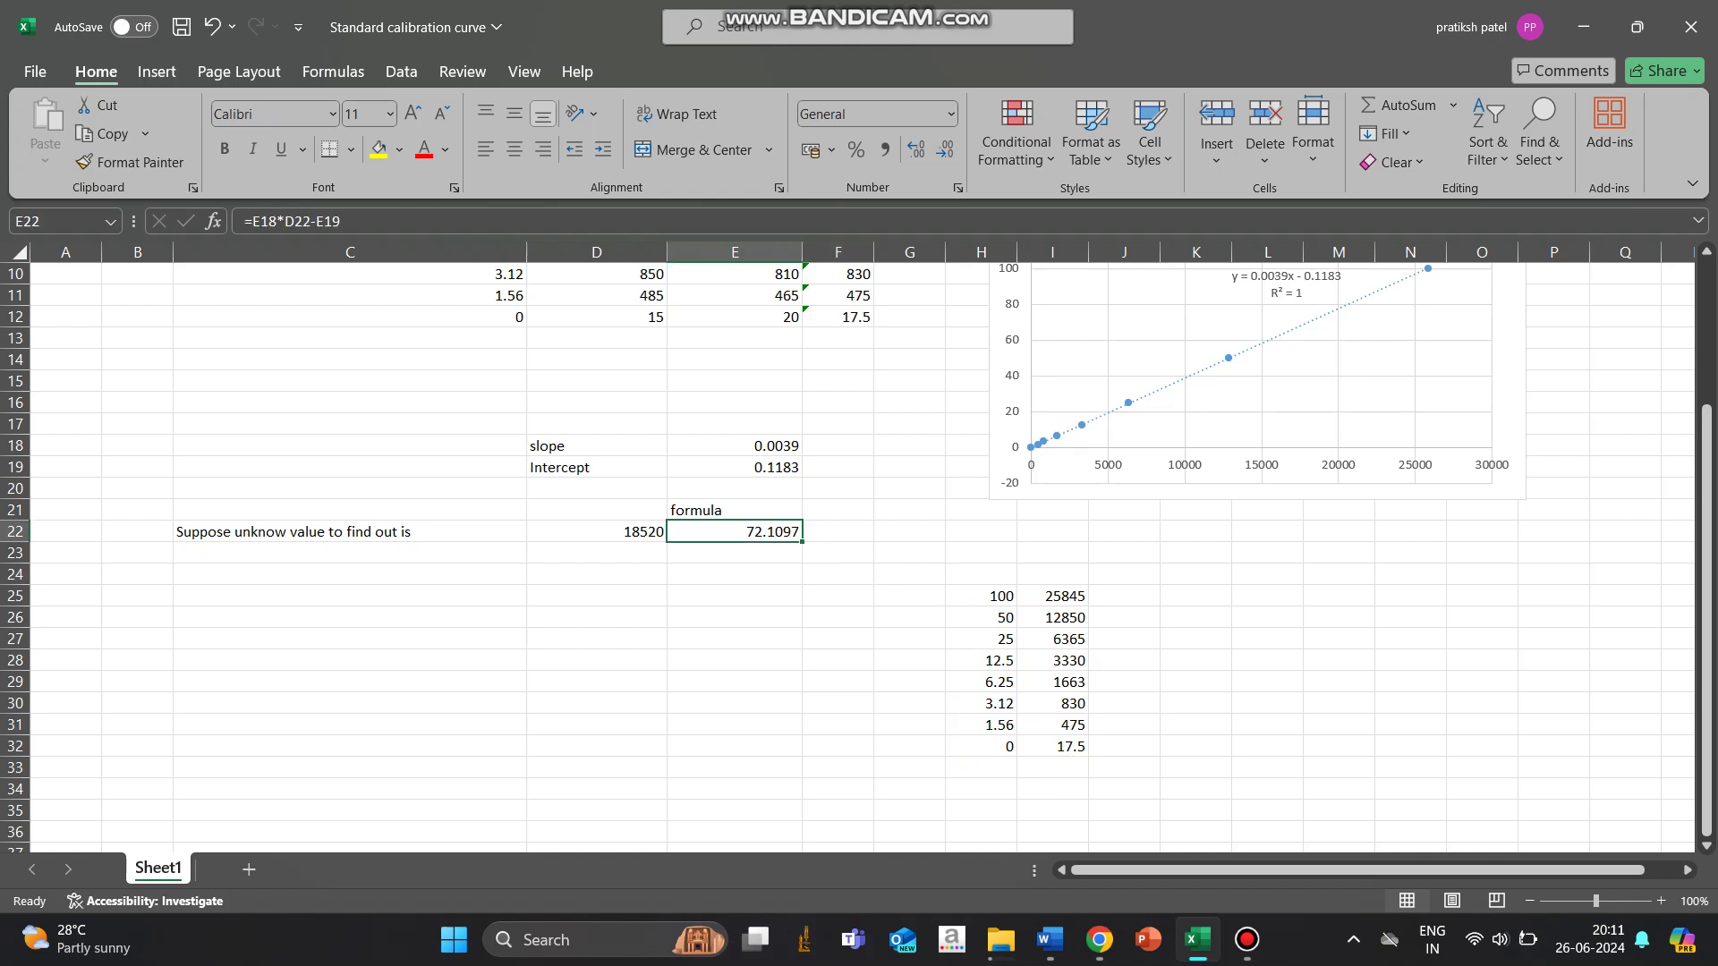
left_click(595, 531)
key("ctrl+c")
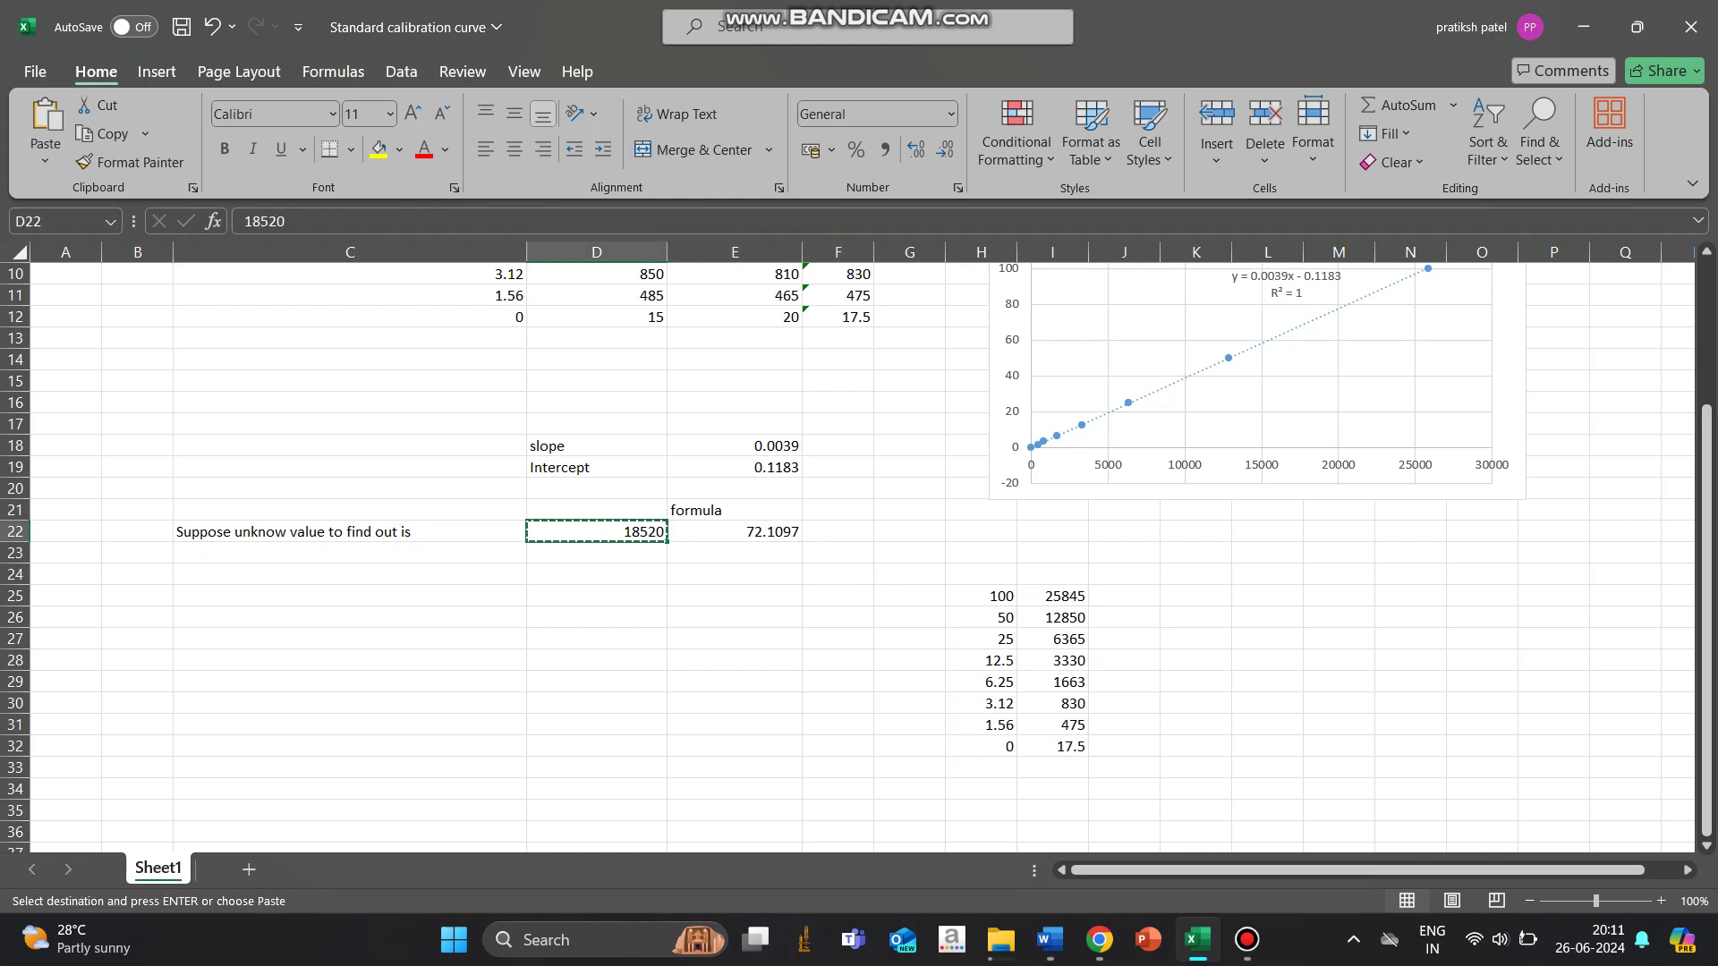
Paste 18520 into the 4PL calculator's Y field, giving X = 71.46261173535709.
left_click(1100, 940)
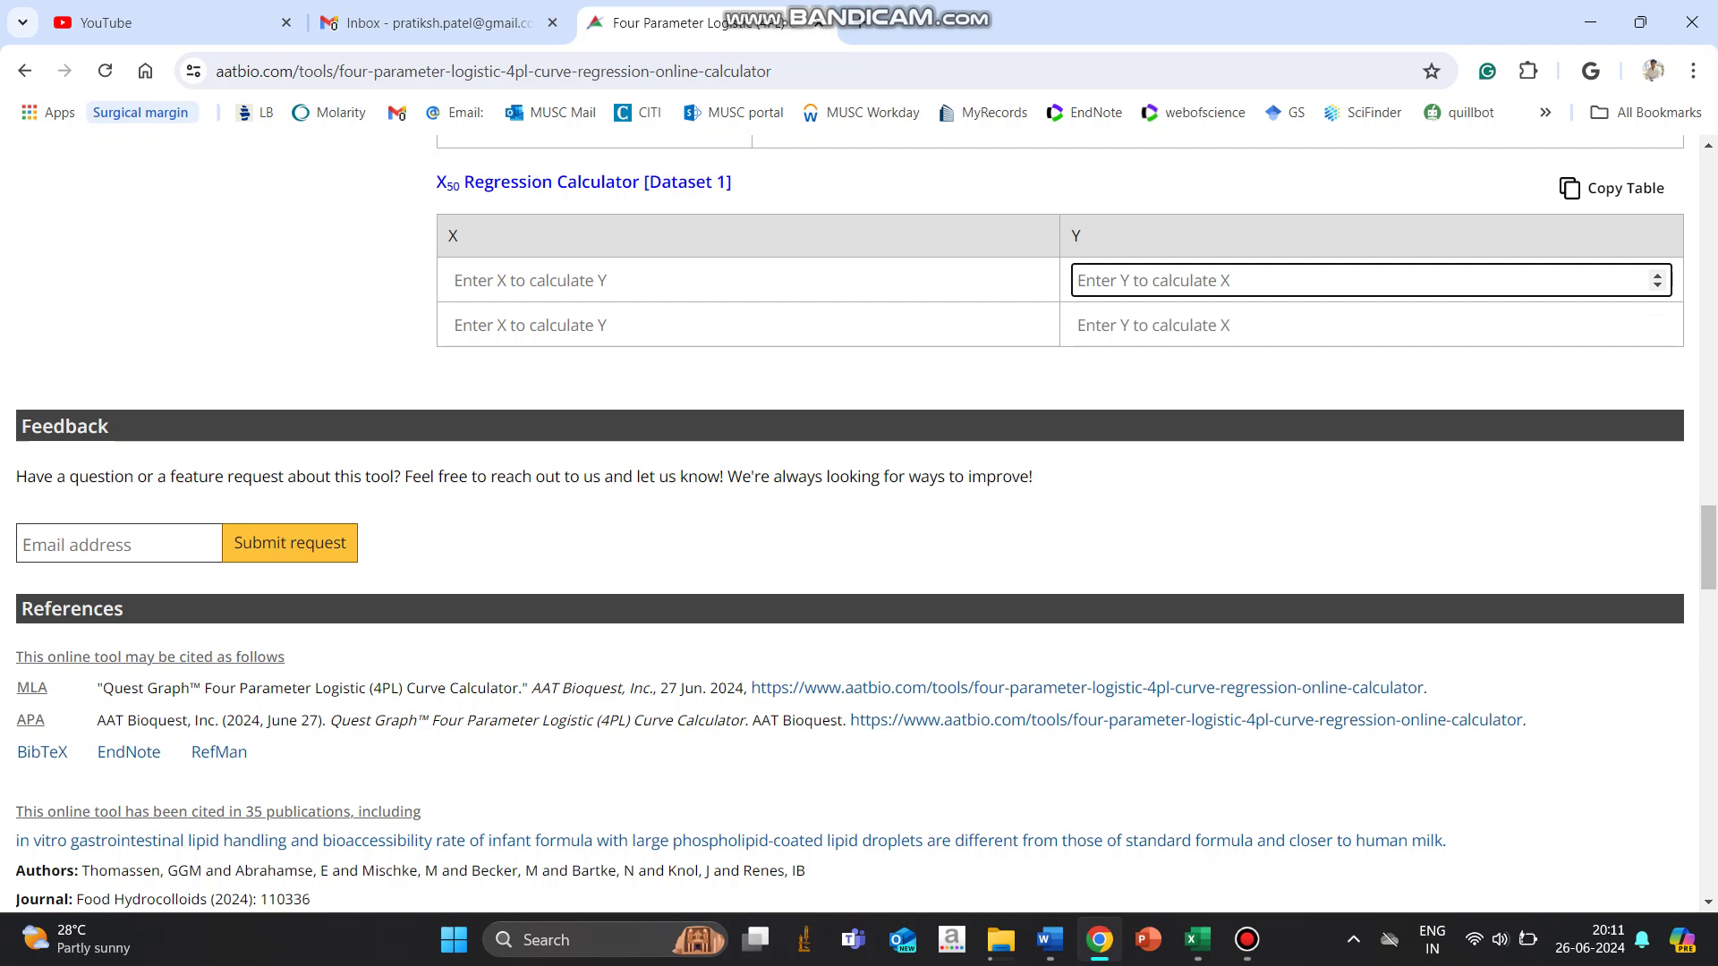
key("ctrl+v")
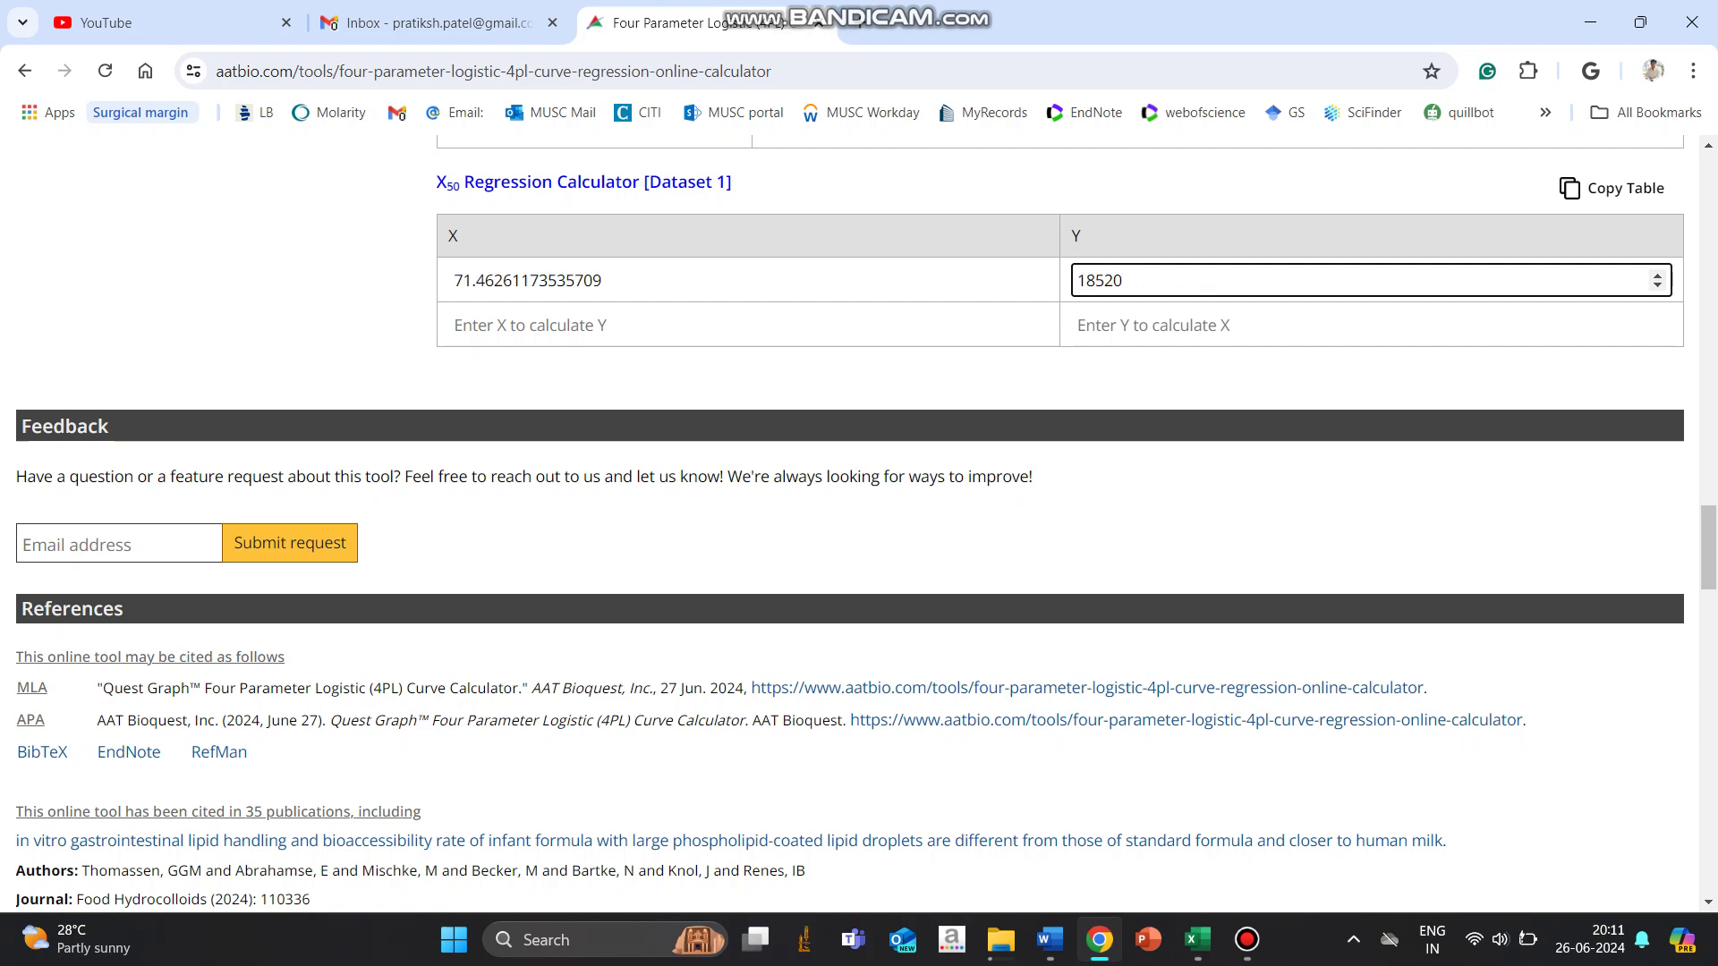
key("ctrl+a")
key("shift+Tab")
Compare it with Excel's linear-fit 72.1097 in E22, then bring up the Word document.
left_click(1198, 939)
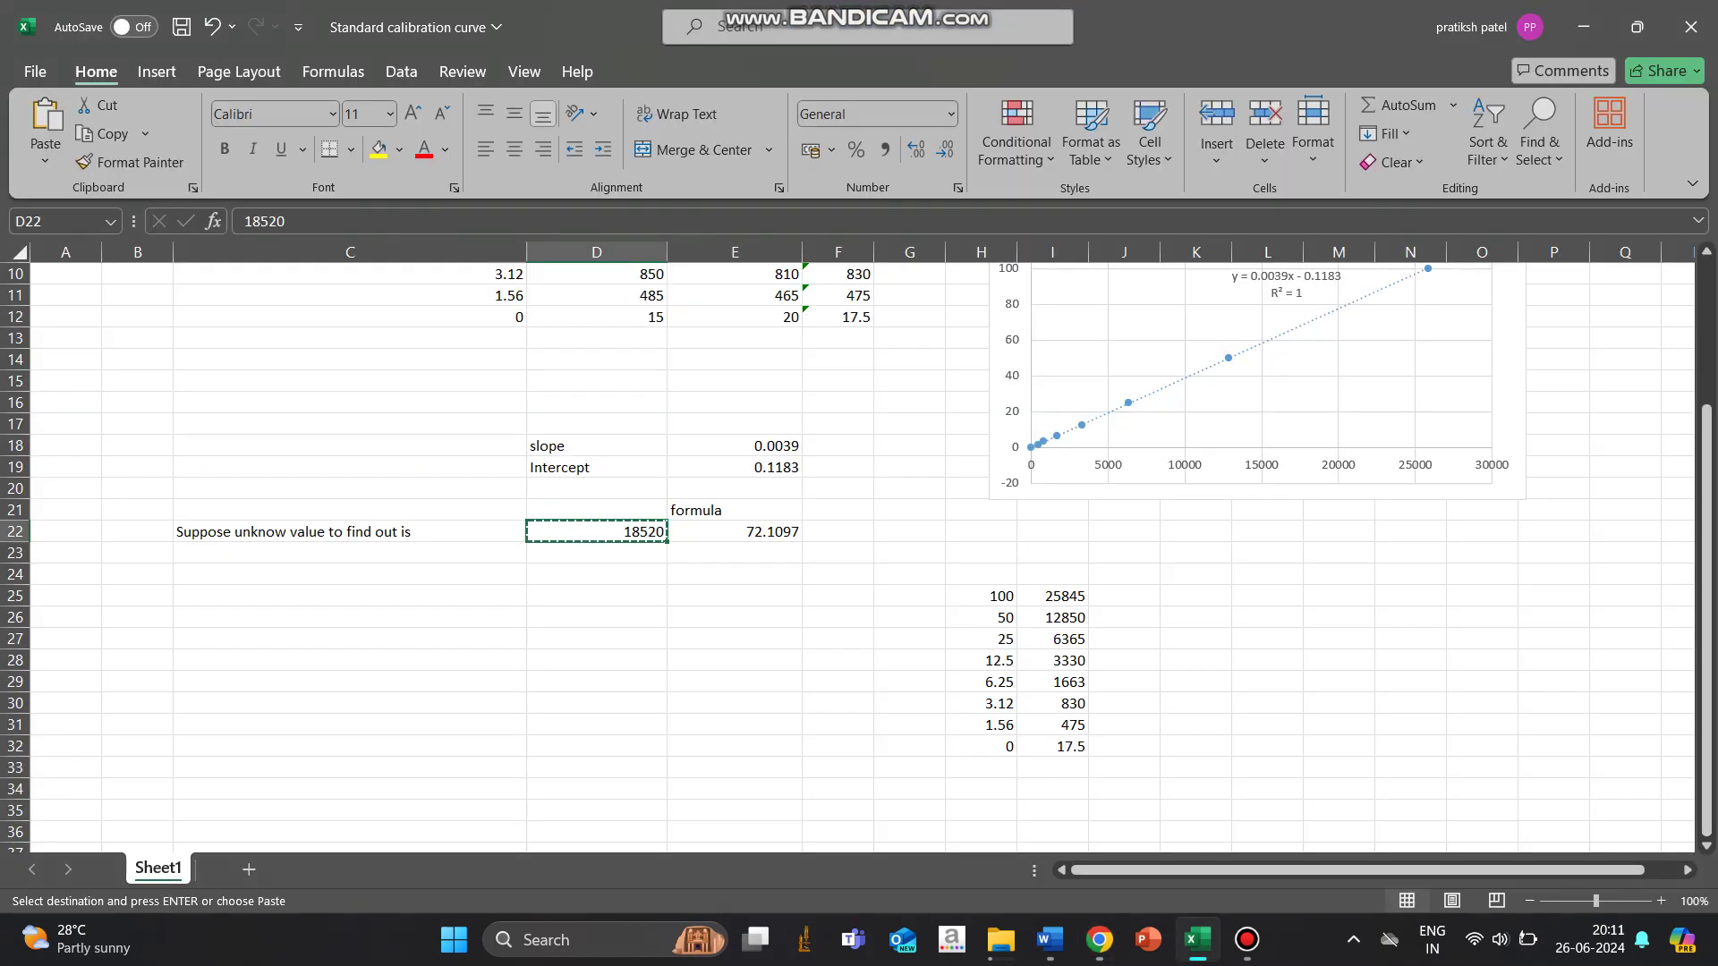
left_click(669, 532)
key("Escape")
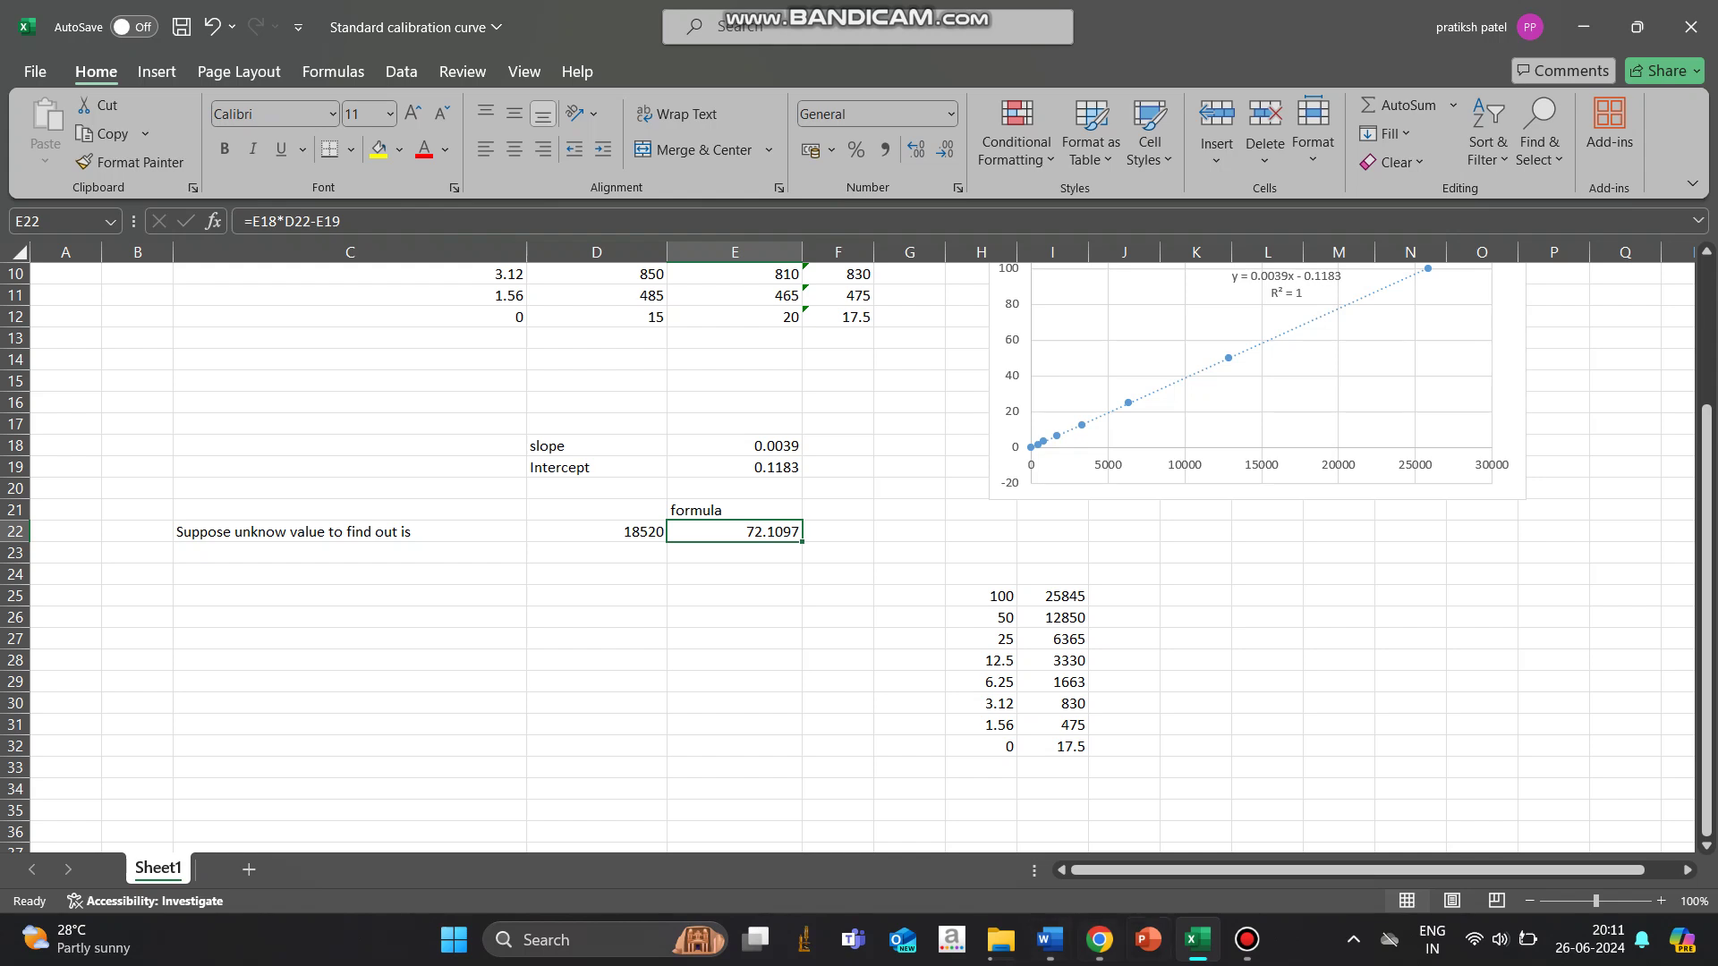
left_click(1100, 939)
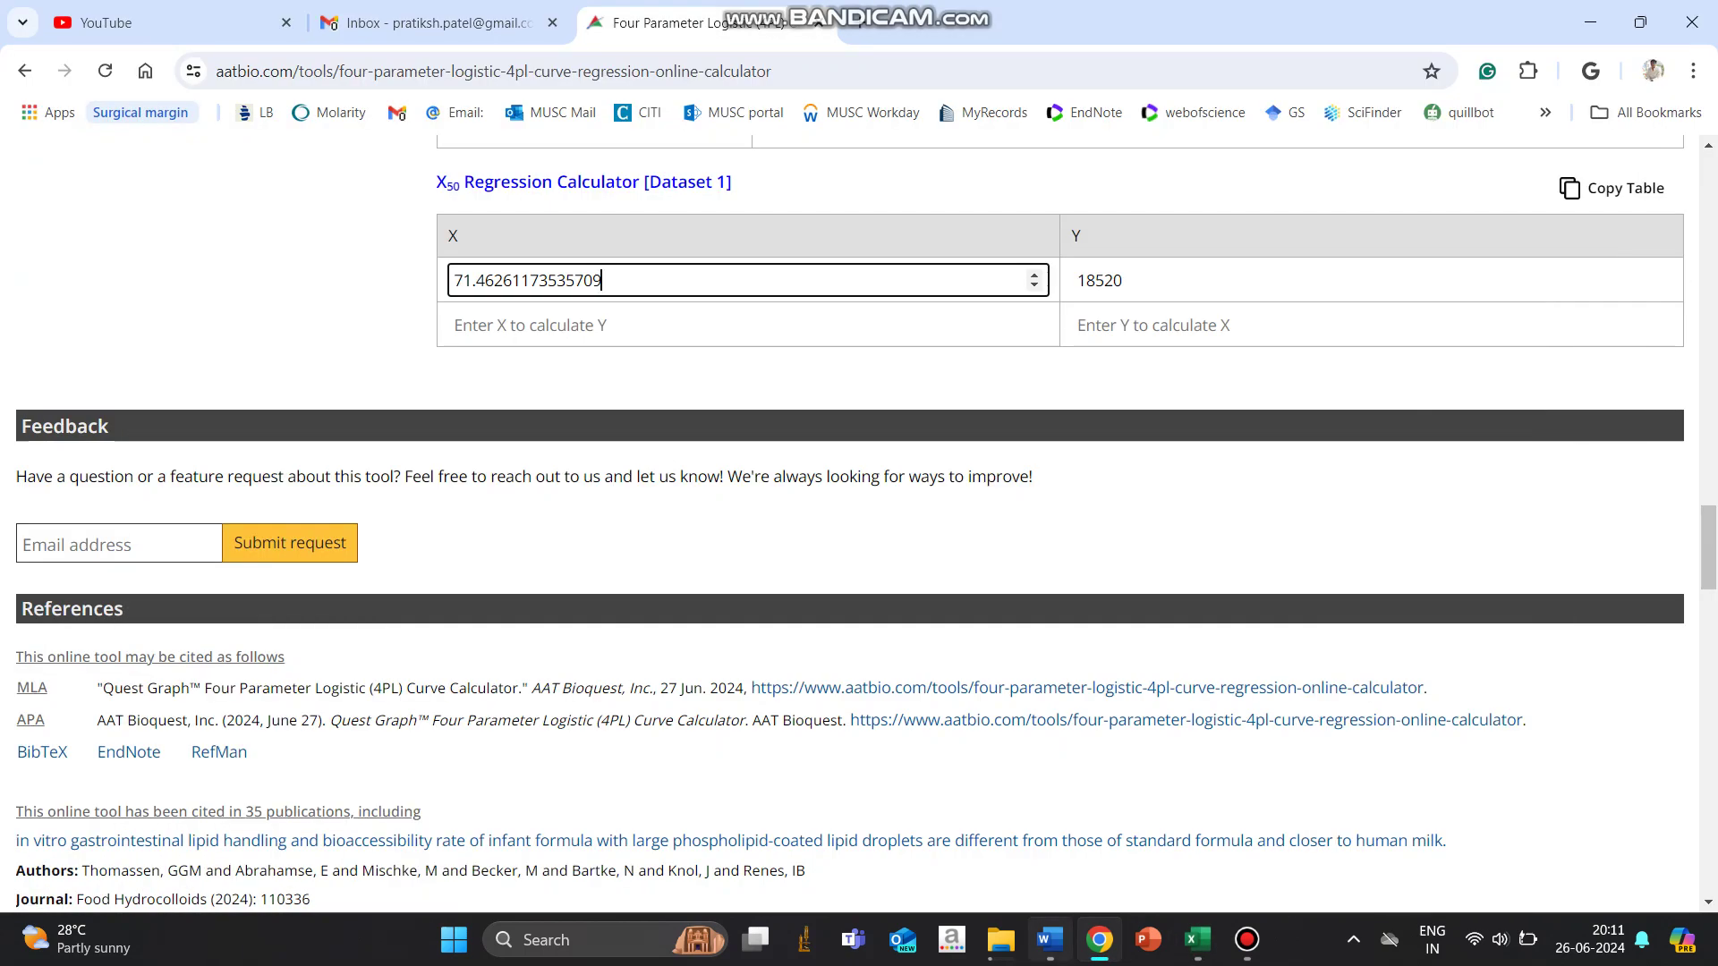
left_click(1050, 939)
scroll(861, 536, "down", 3)
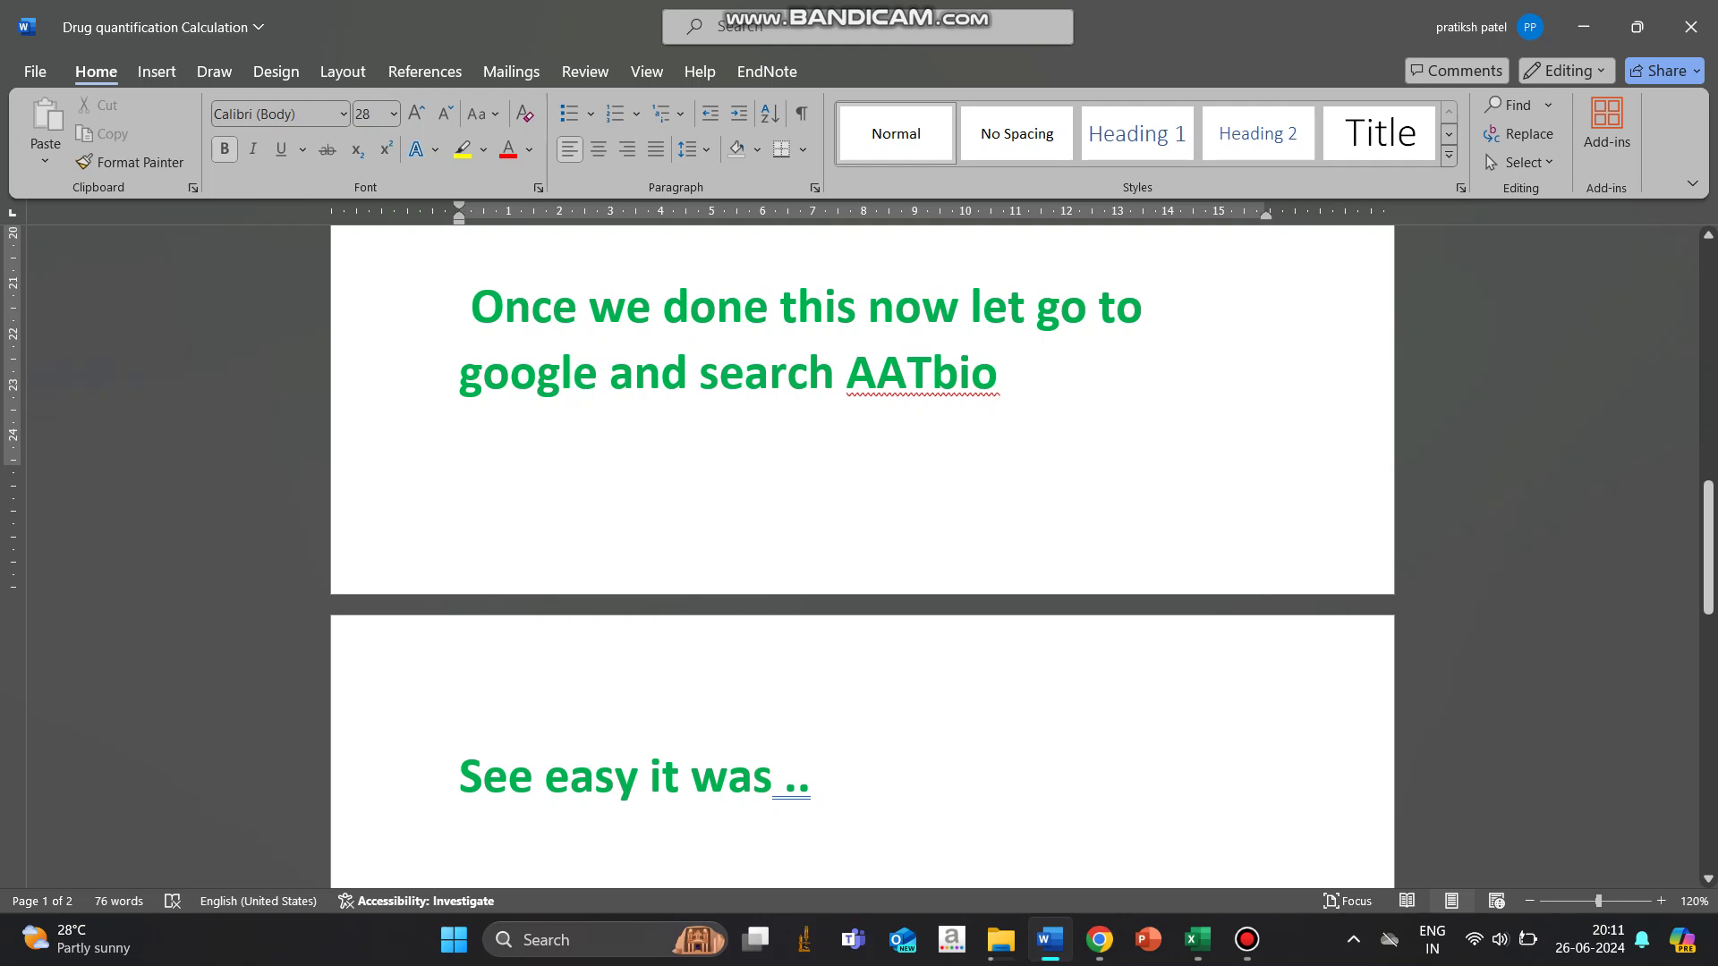
Insert 'I will add the link in the description' on its own line before 'See easy it was ..'.
key("ctrl+z")
type("I will ")
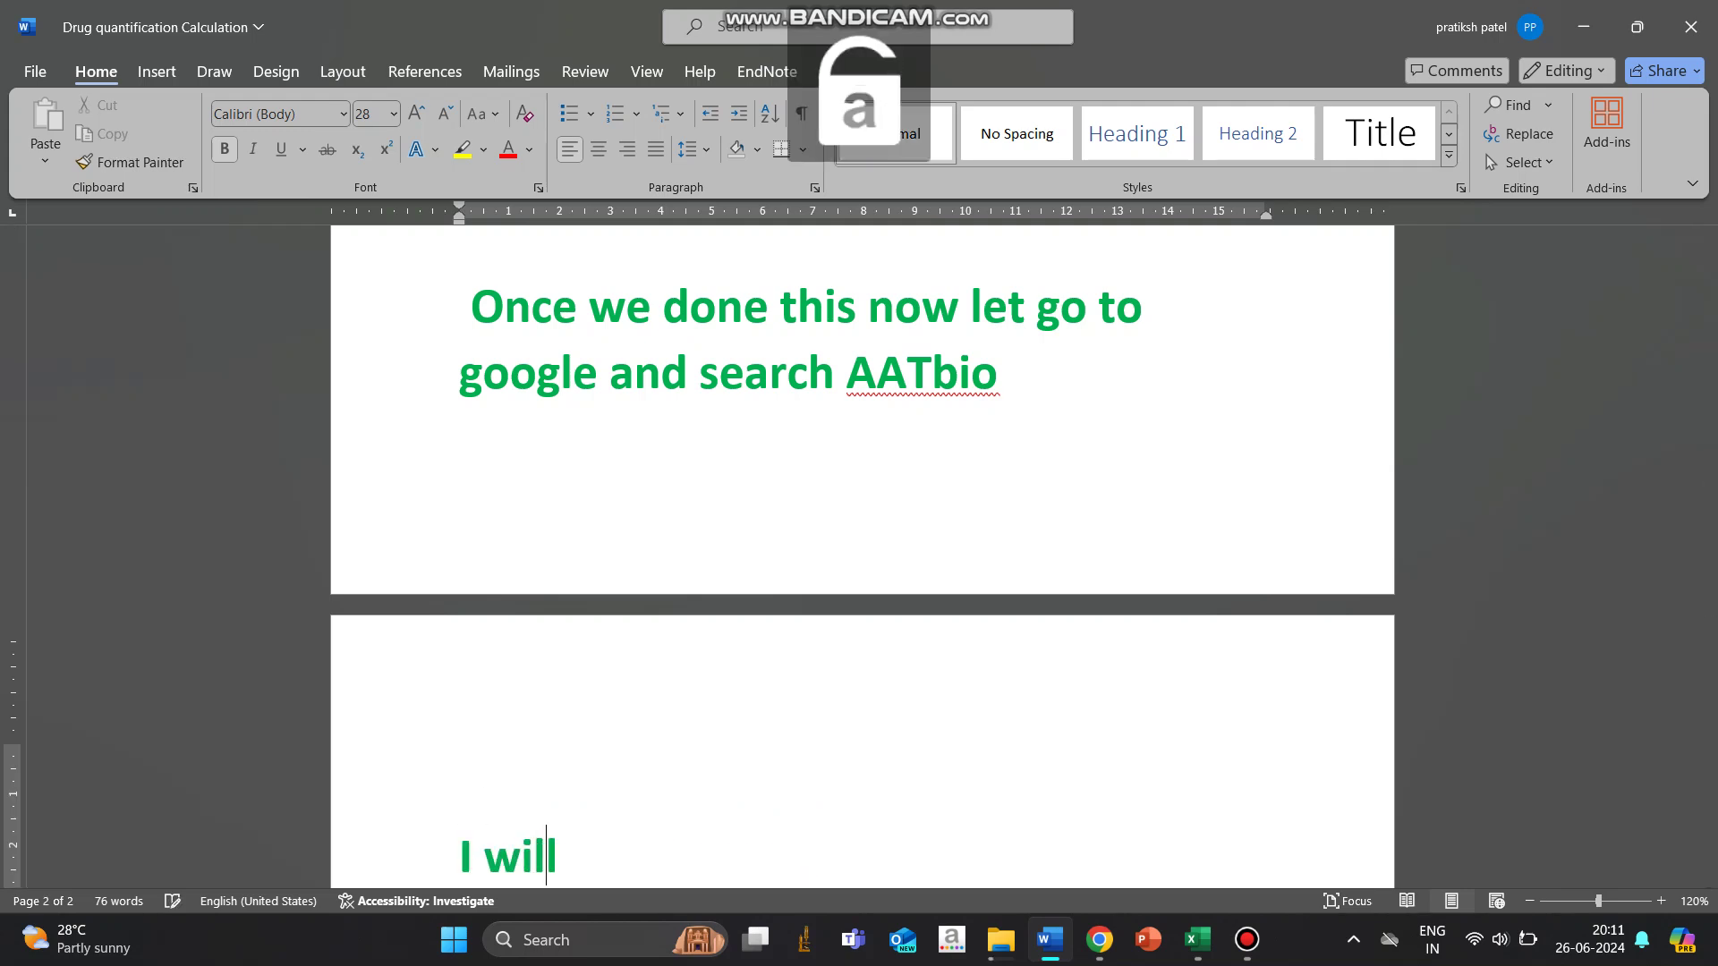
type("add the ")
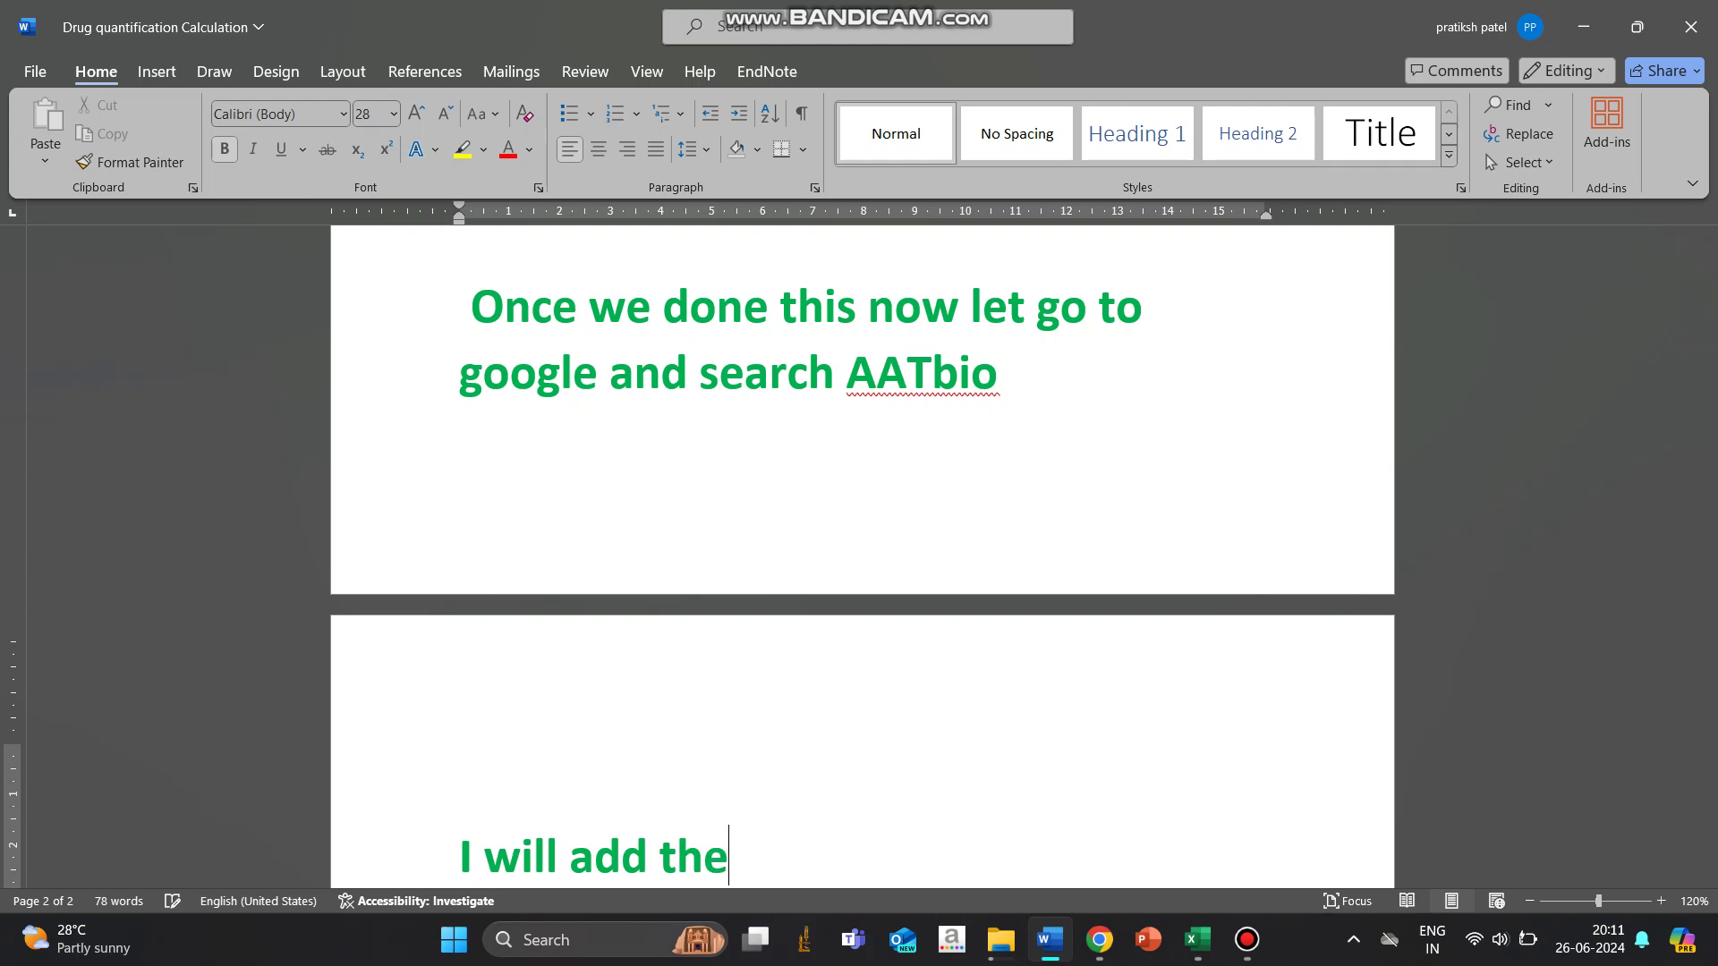
type("link in th")
scroll(862, 555, "down", 3)
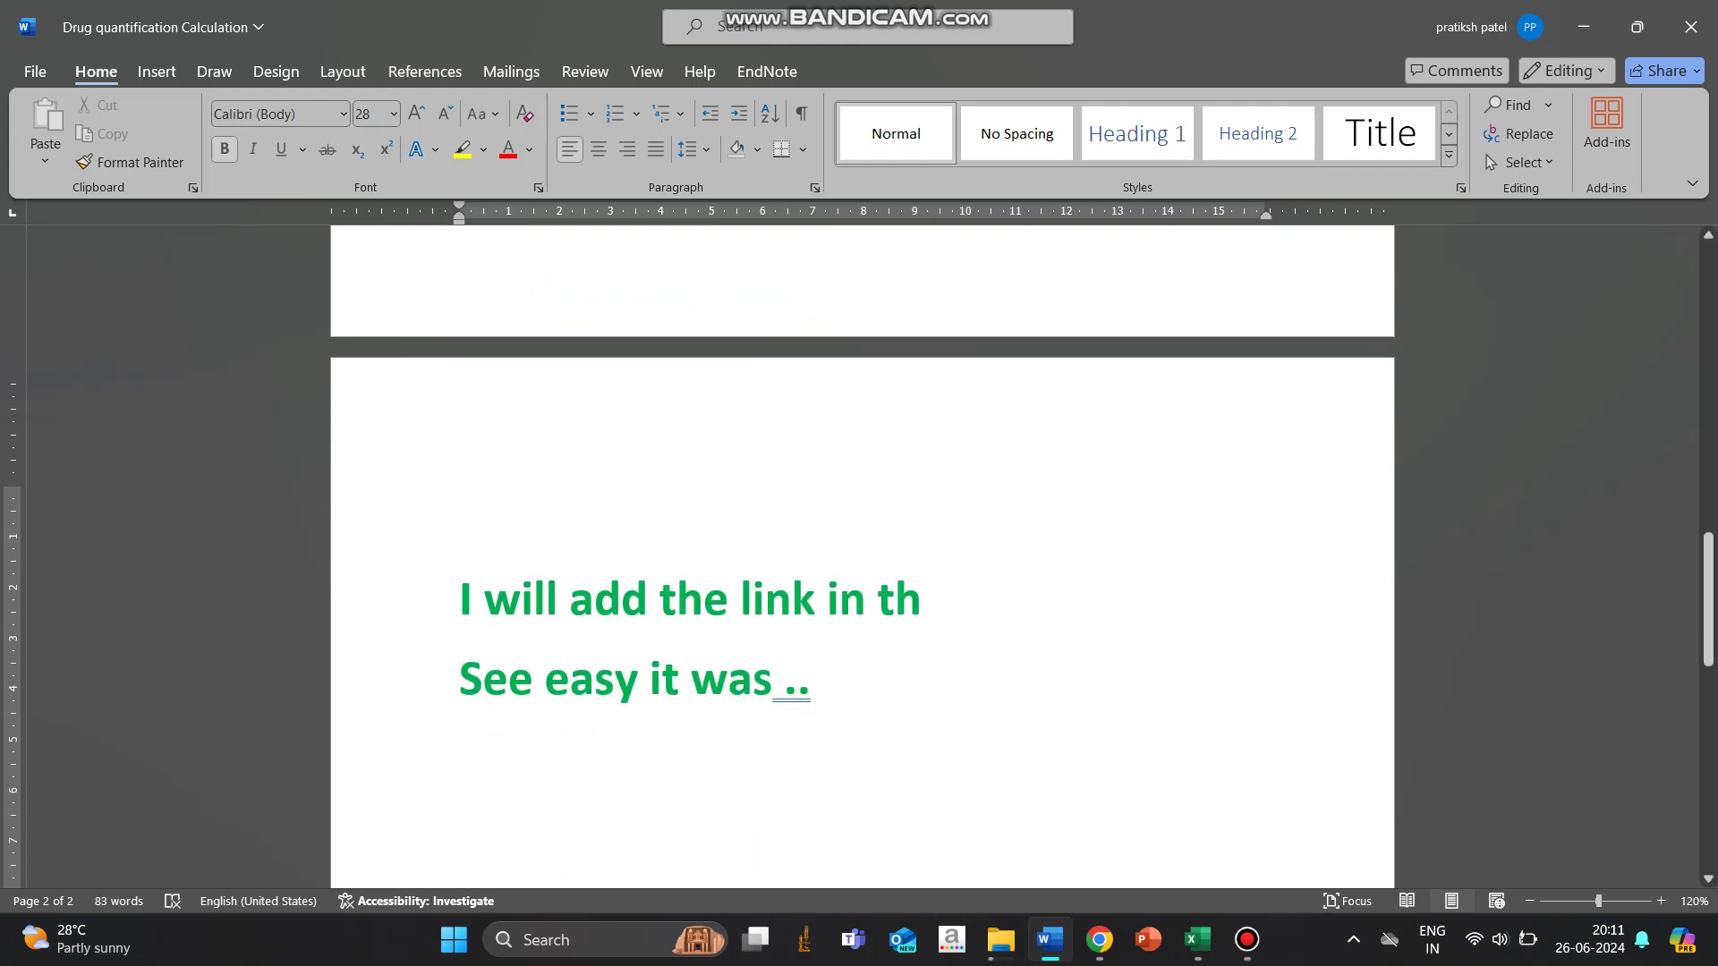
type("des")
key("BackSpace")
key("BackSpace")
key("BackSpace")
key("BackSpace")
type("e")
key("BackSpace")
type("desc")
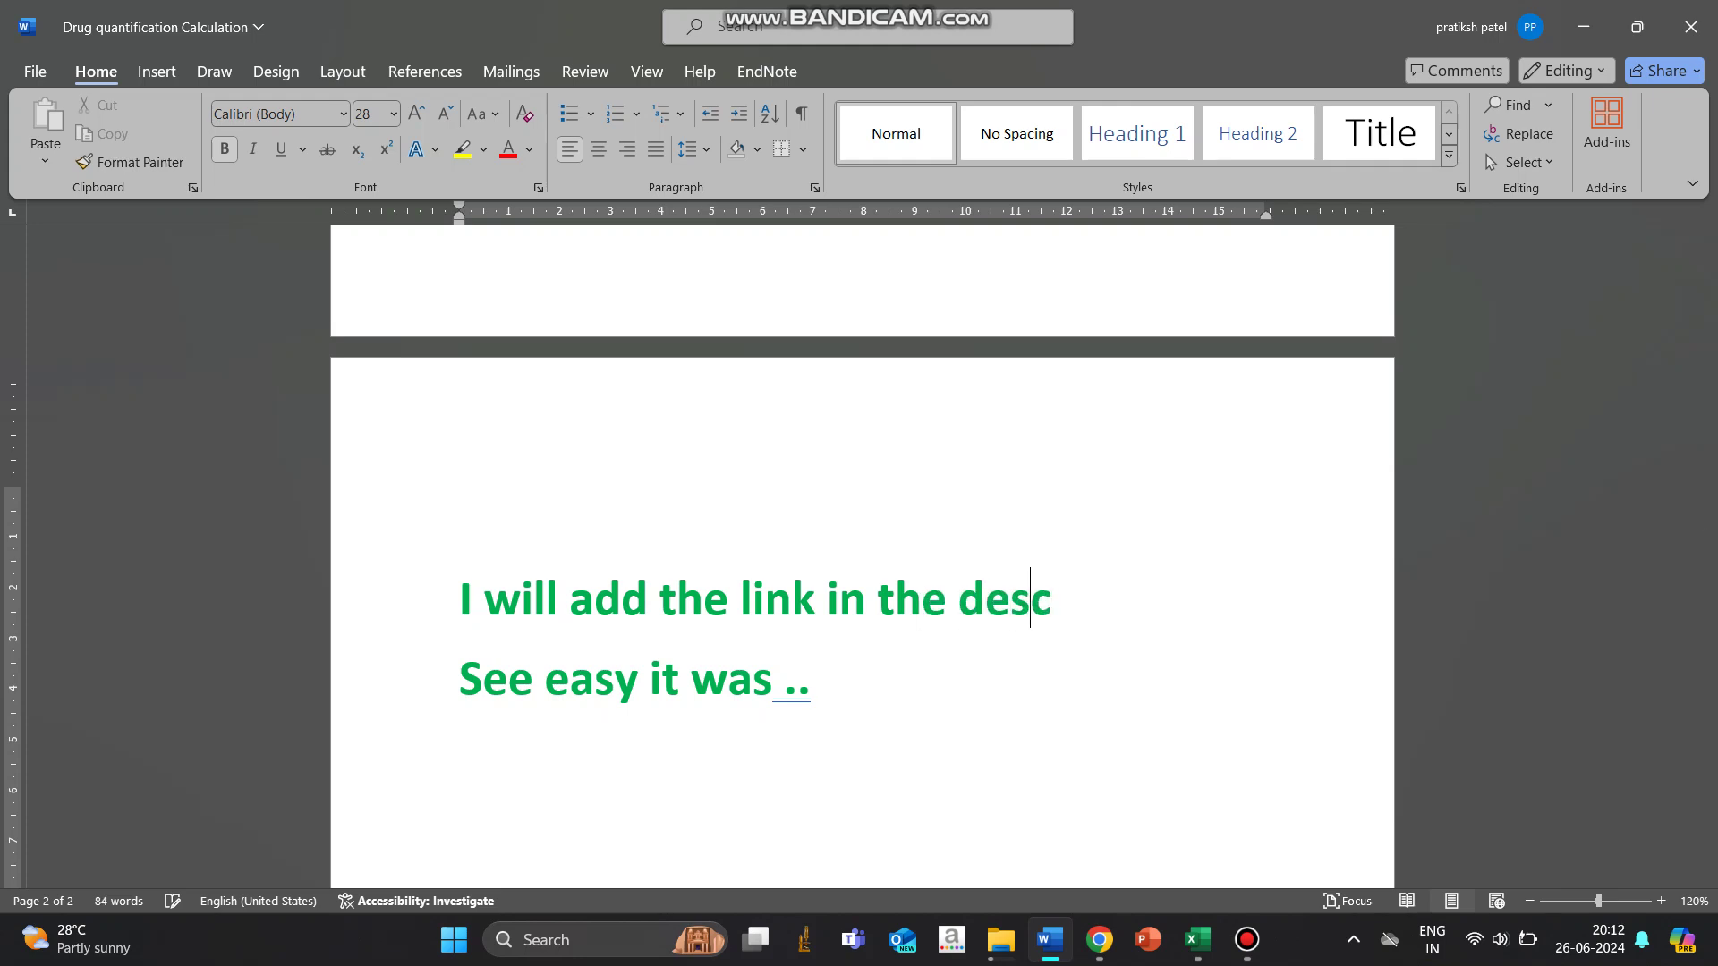
type("ription")
key("Return")
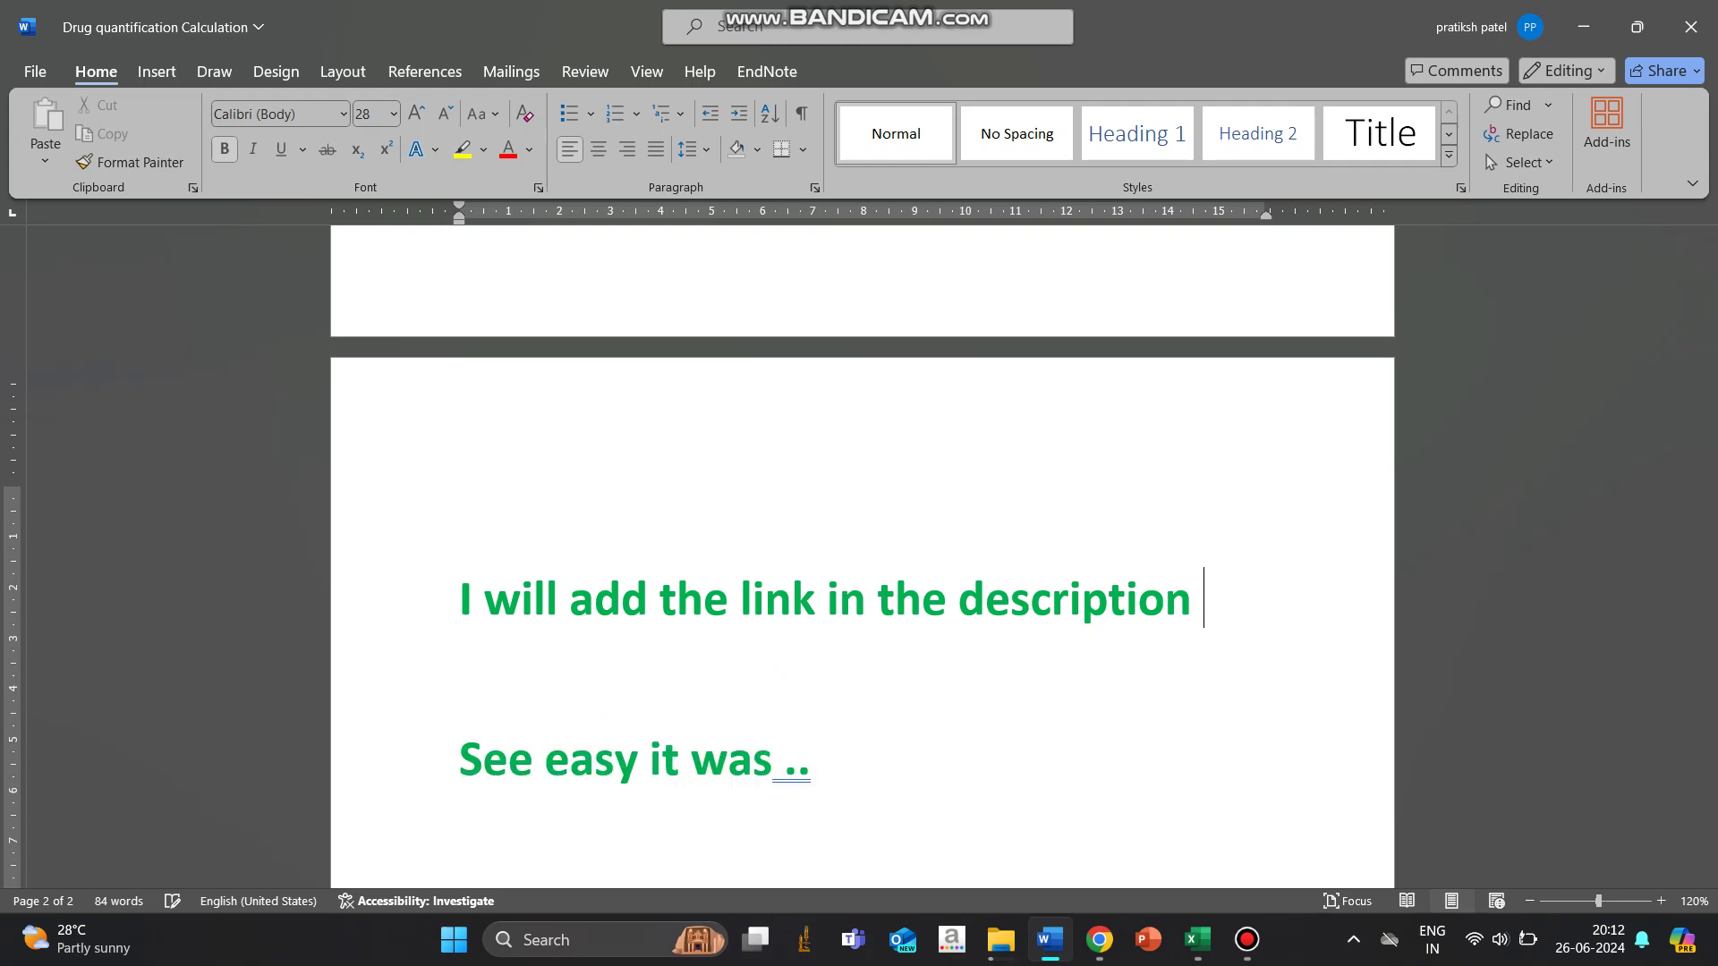
scroll(862, 555, "down", 3)
scroll(862, 555, "down", 2)
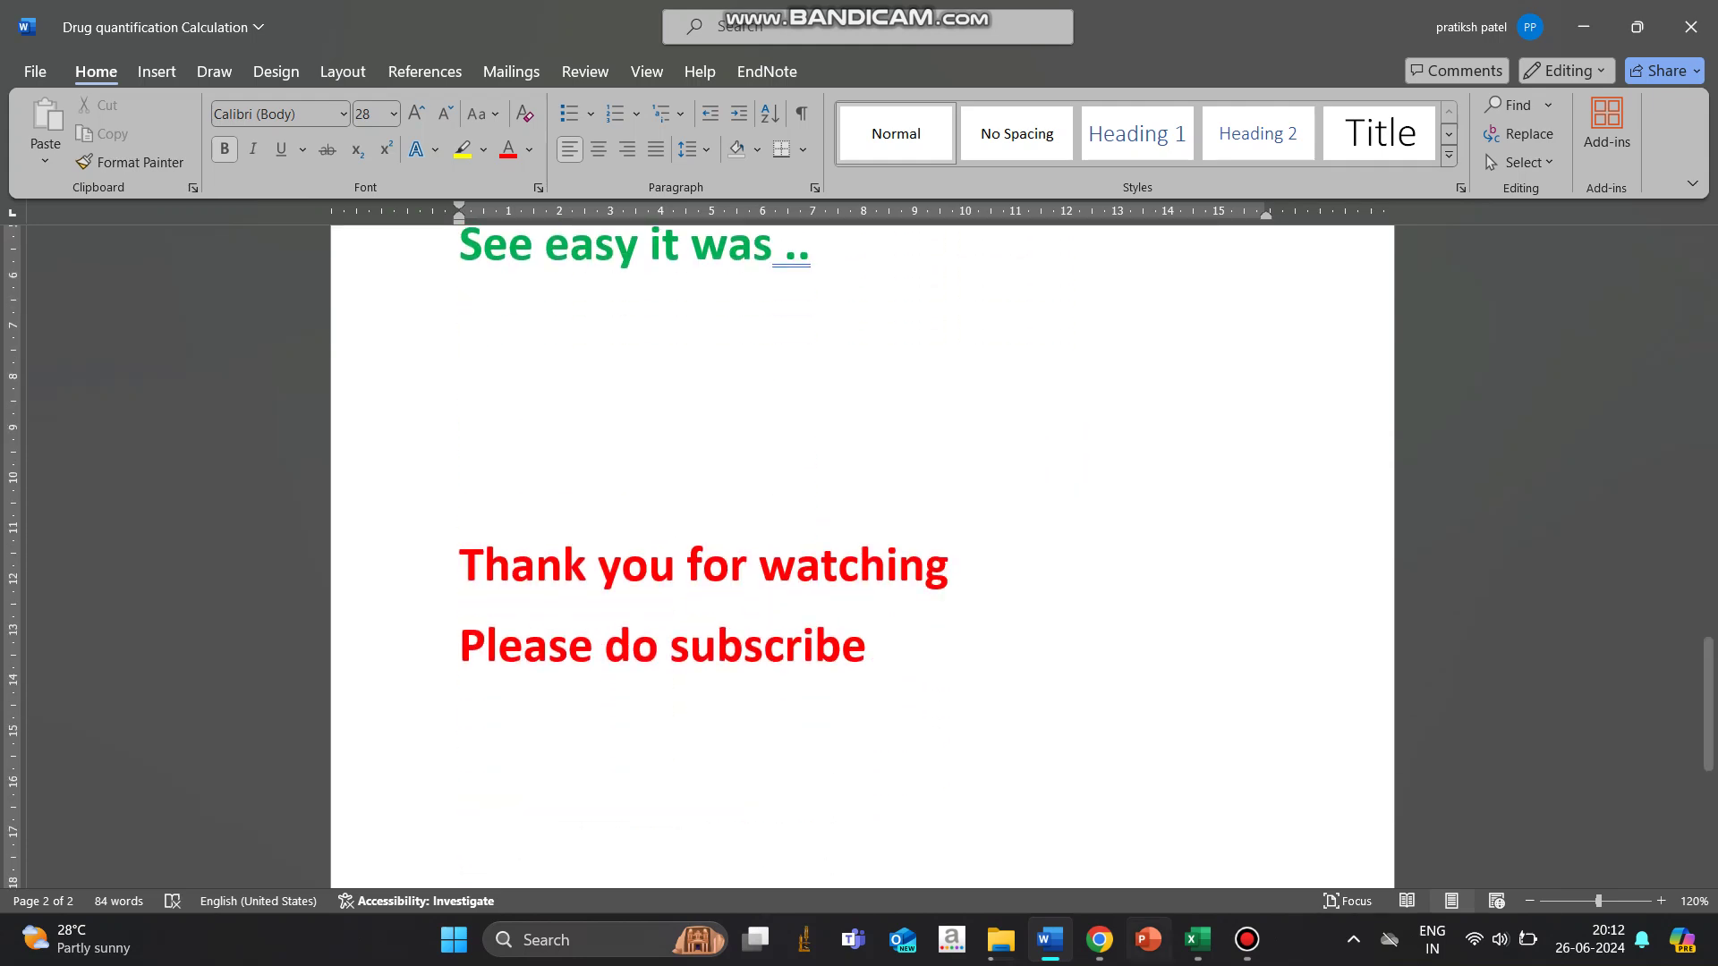